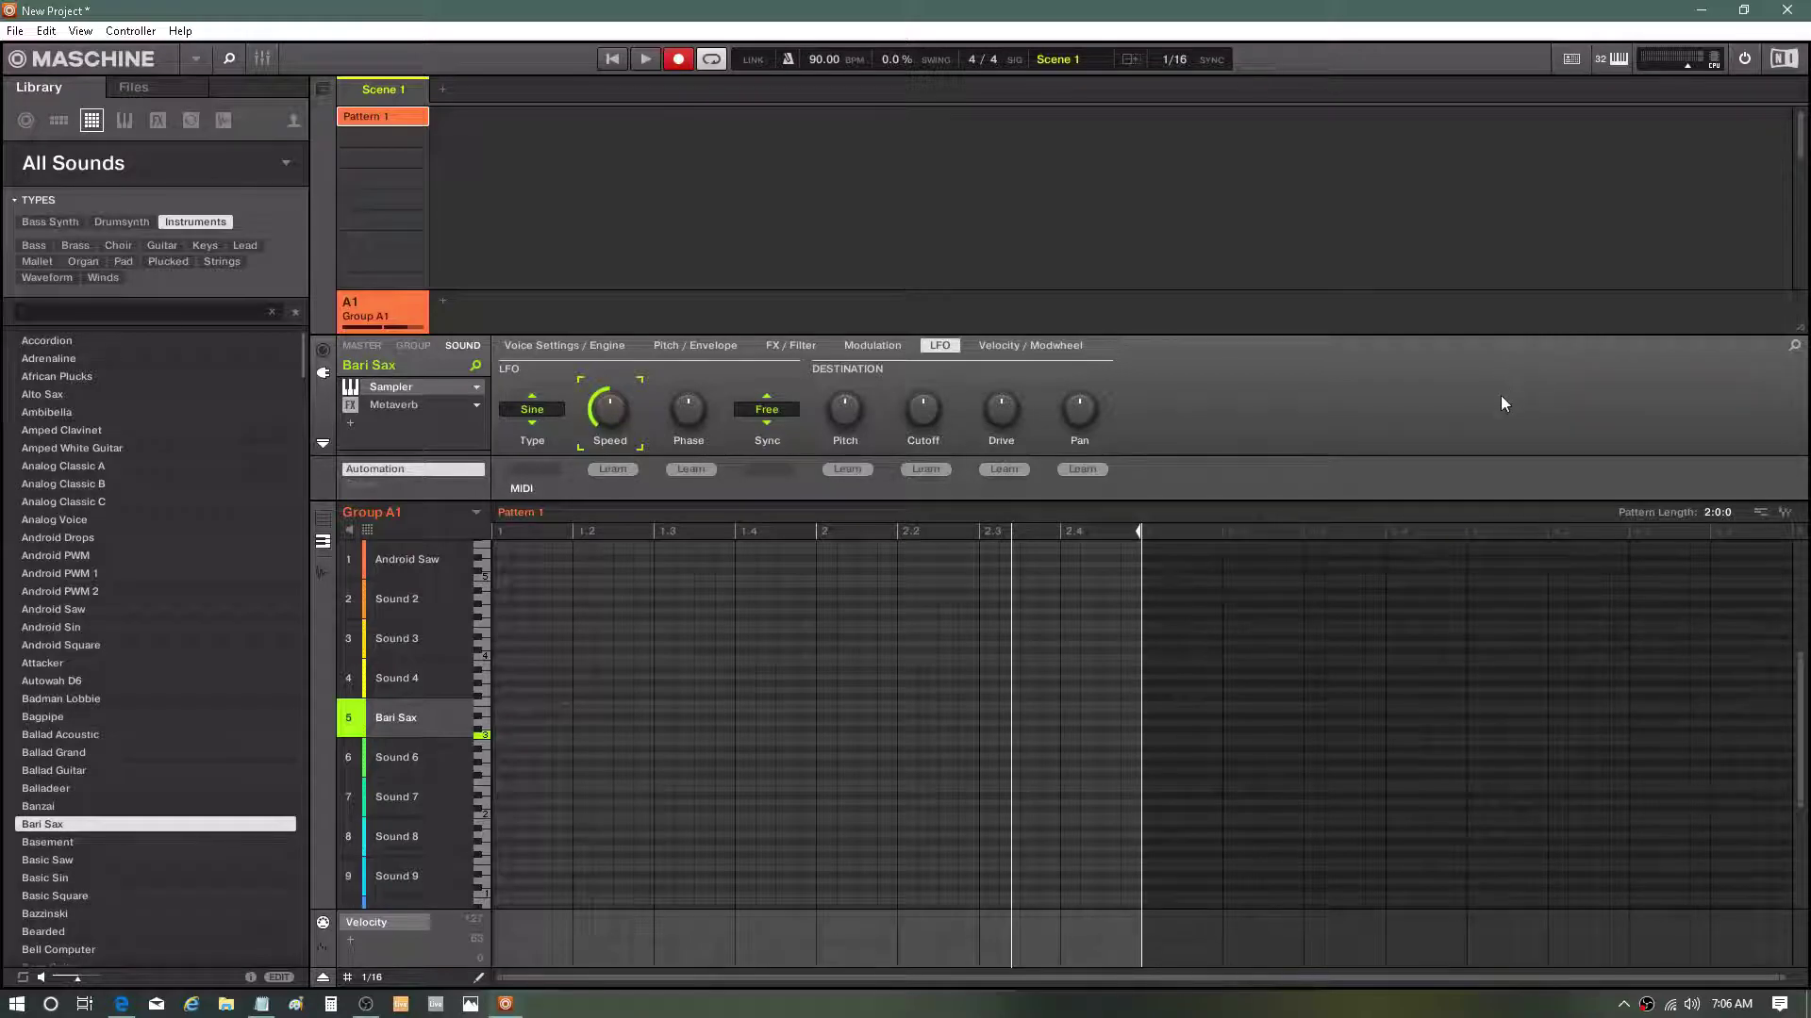
Show Android Saw's notes as a row in Group A1's pattern view and start playback.
click(396, 566)
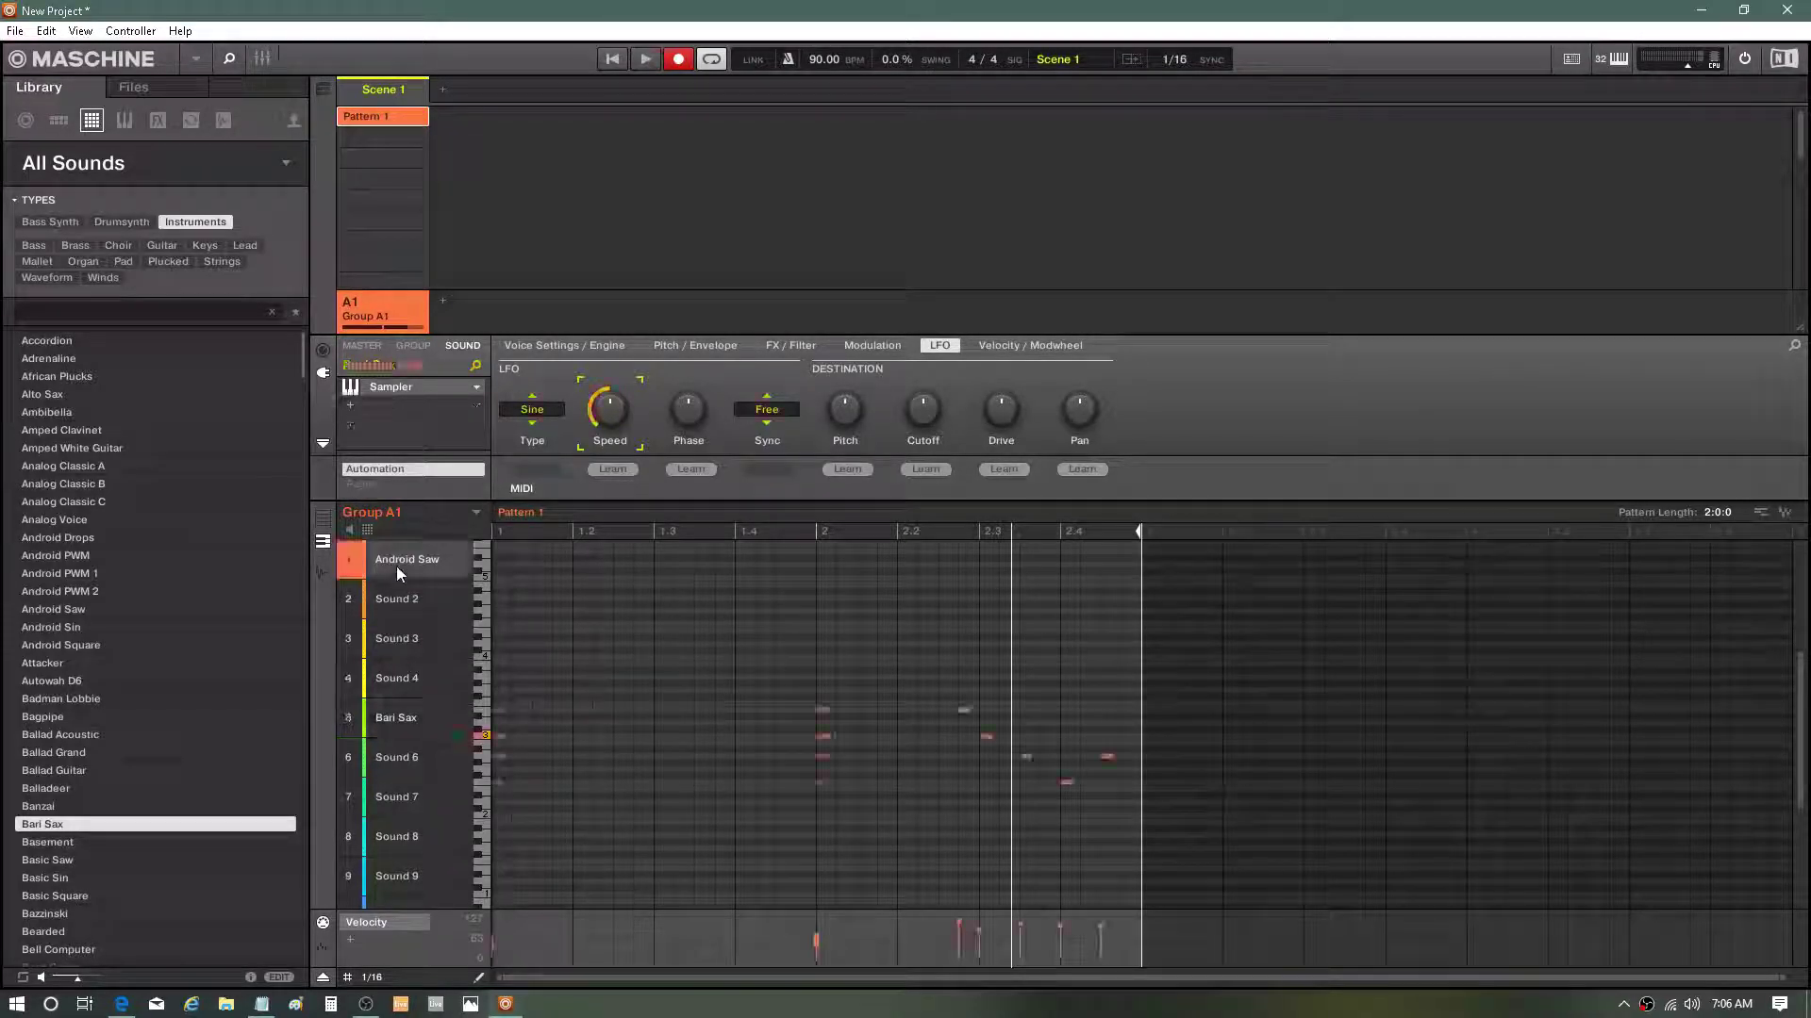
click(324, 517)
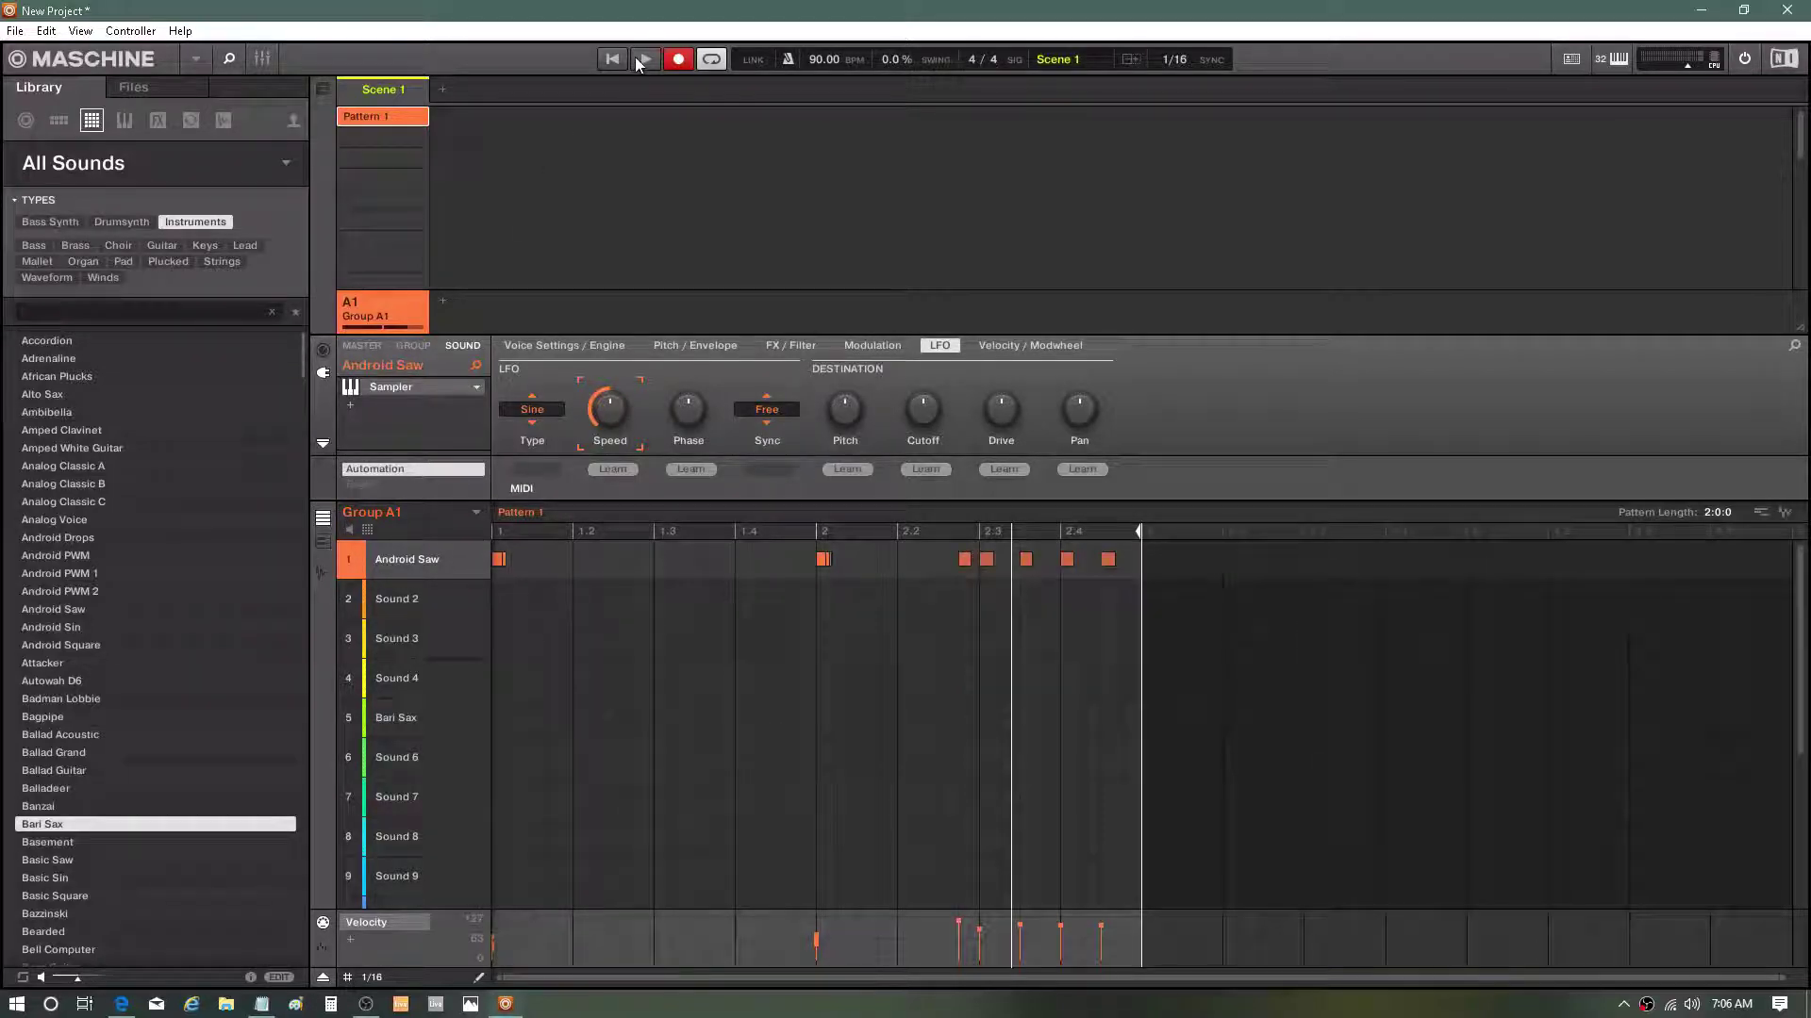
click(611, 59)
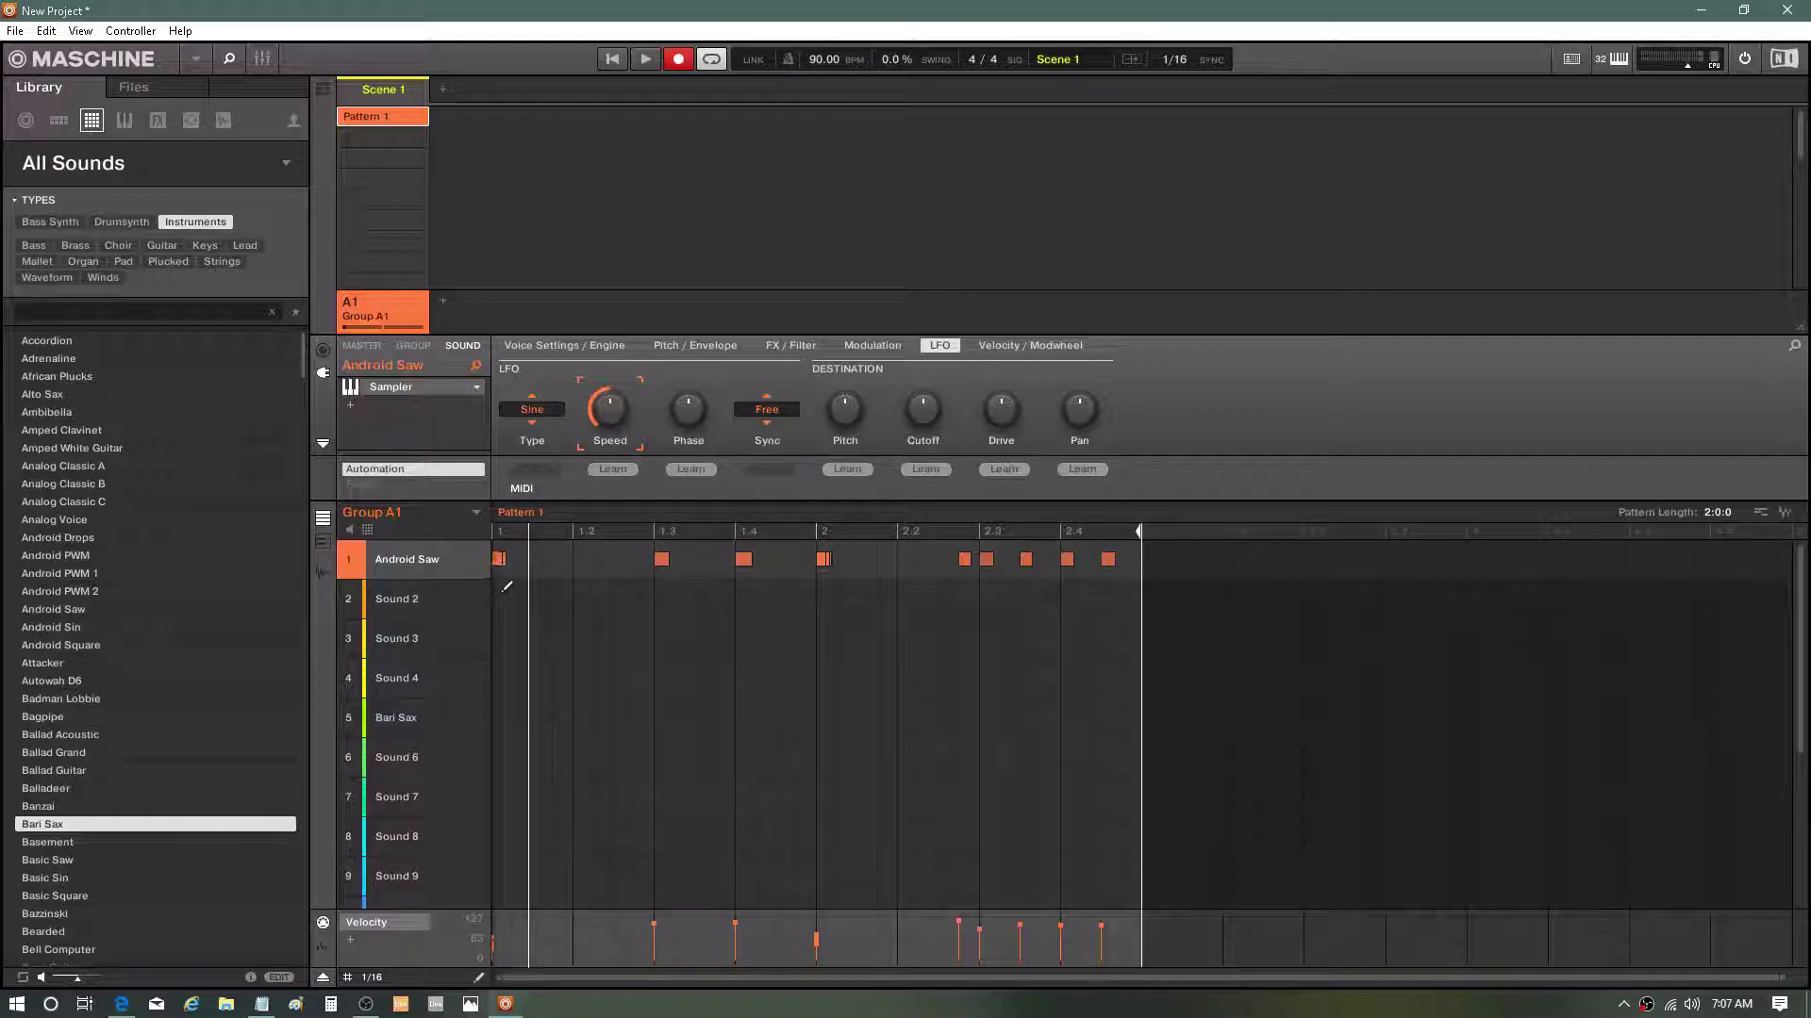
In keyboard view, select Android Saw's four-note opening chord and set the play position to 1.4.
click(322, 544)
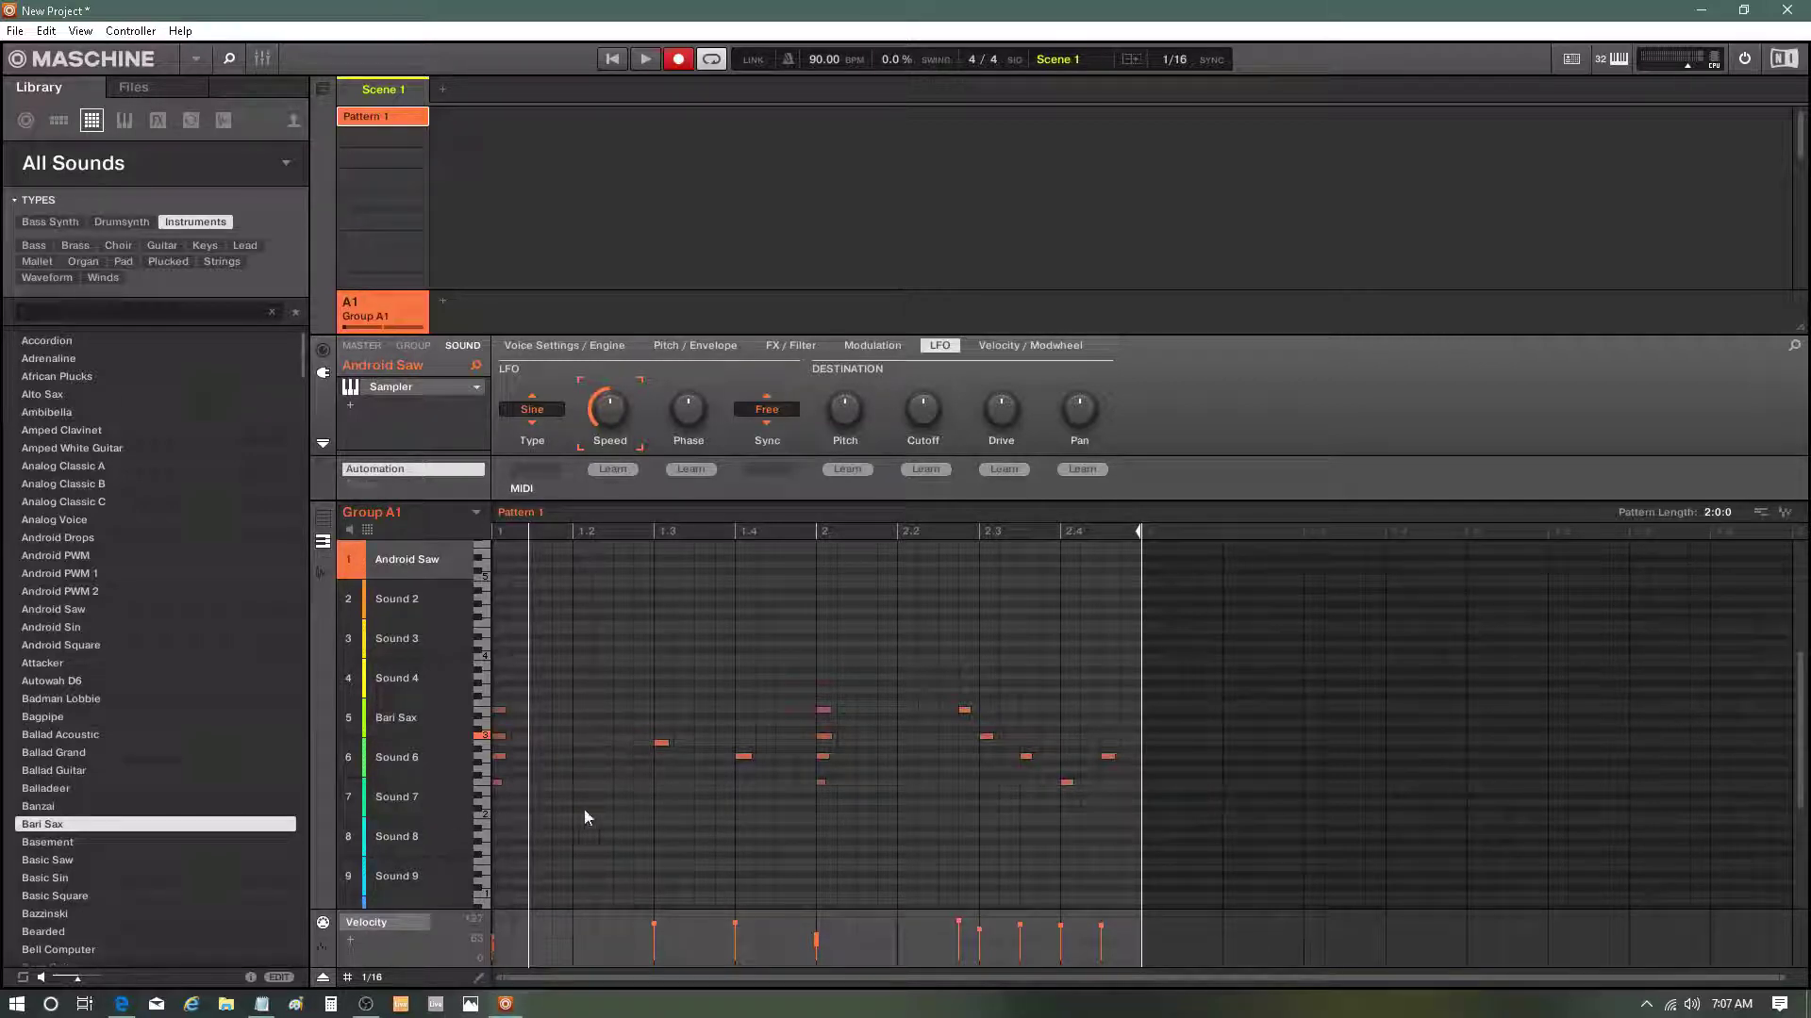
drag(662, 811, 484, 702)
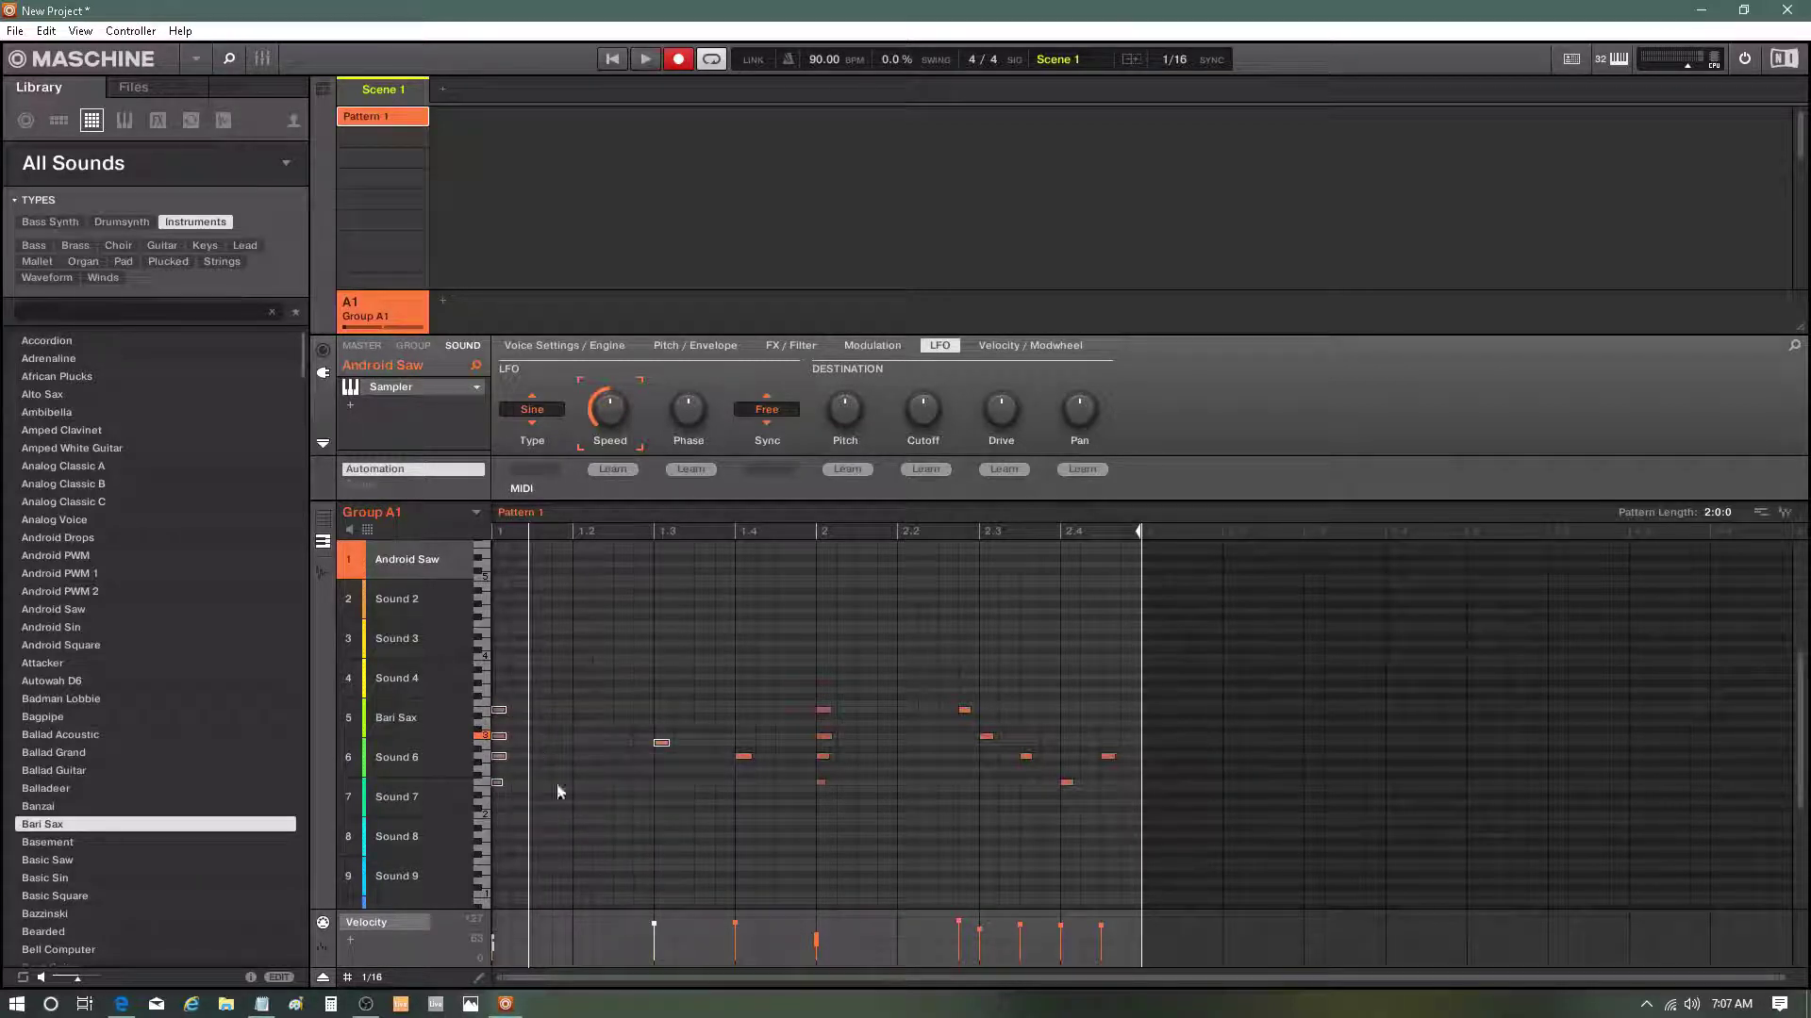
click(592, 828)
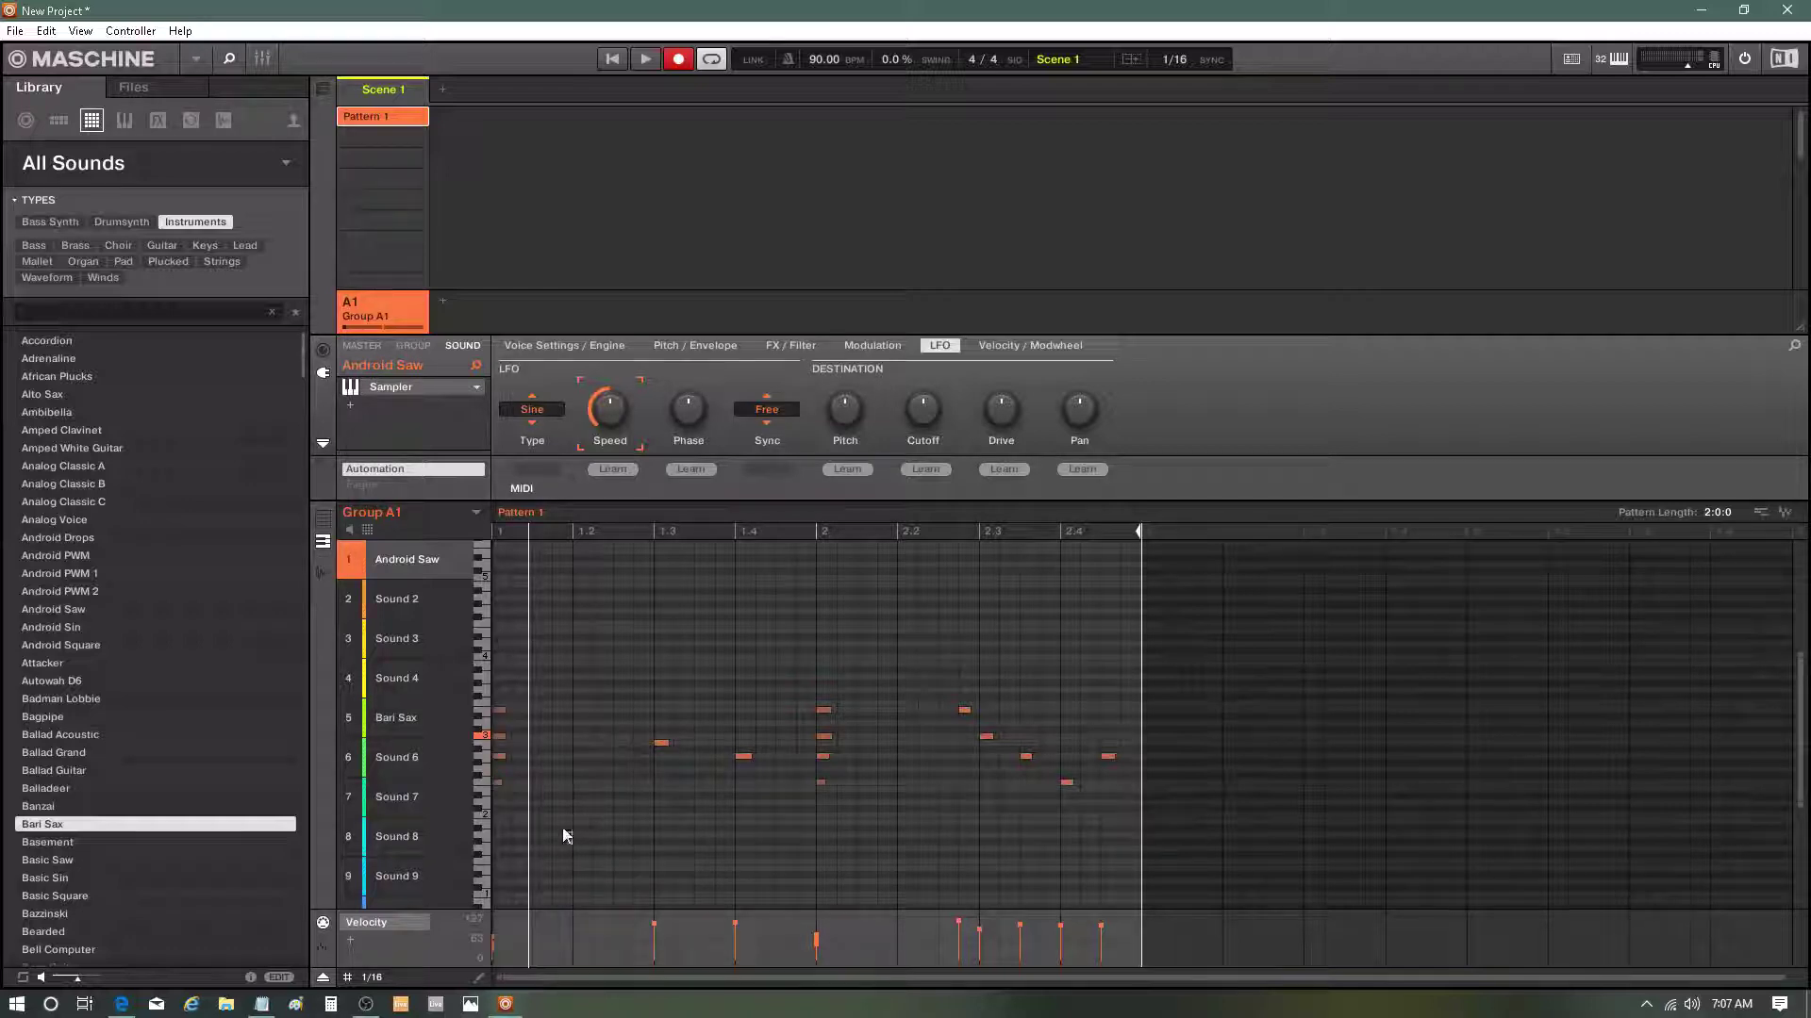
drag(566, 836, 469, 676)
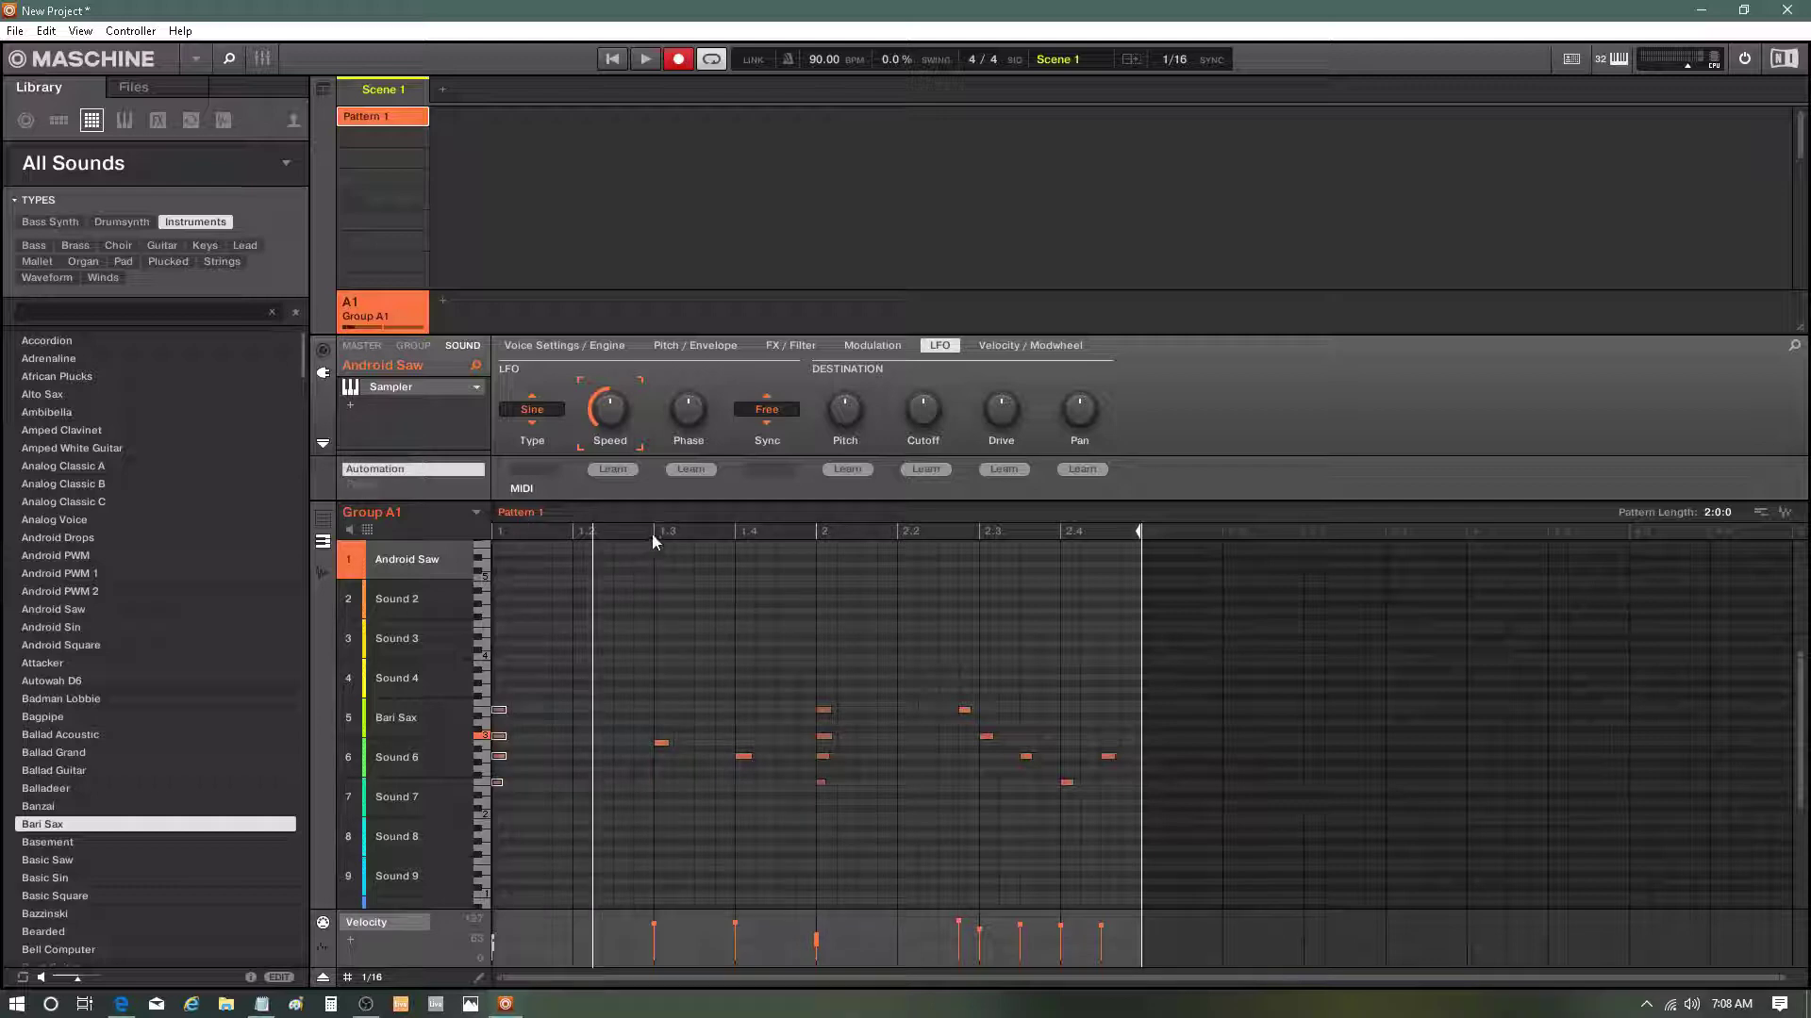
click(730, 530)
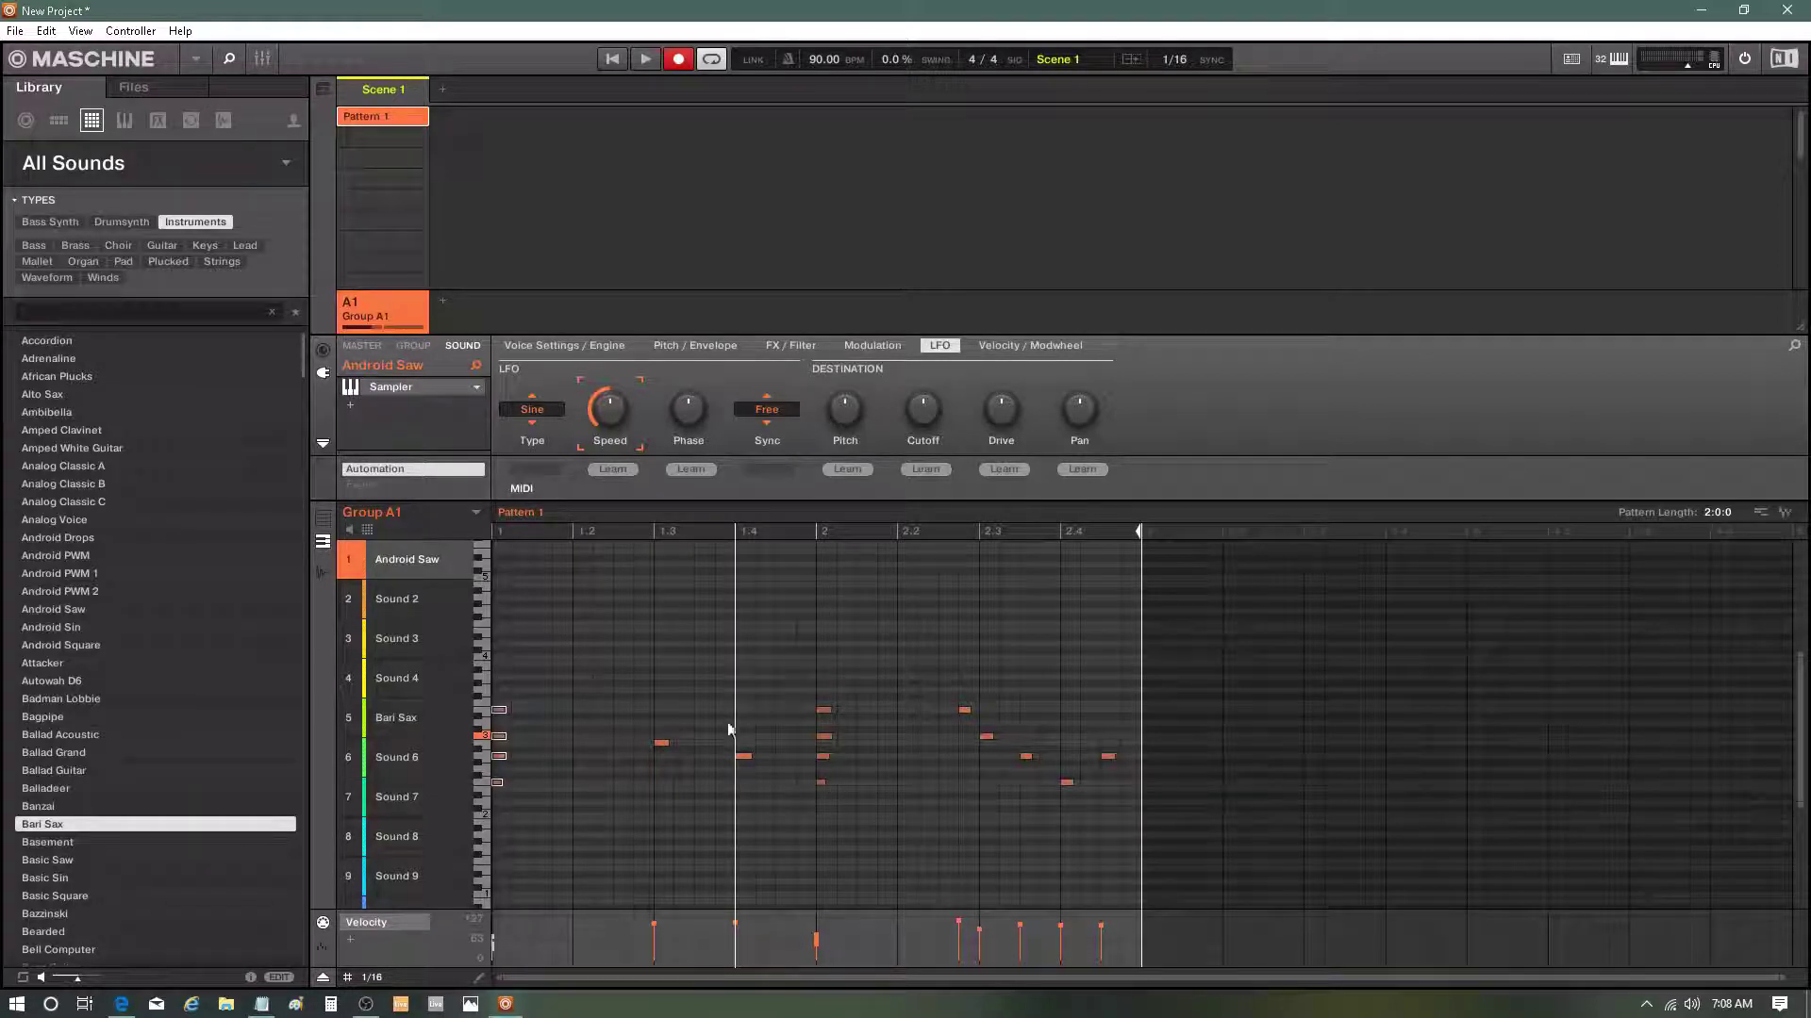
right_click(732, 673)
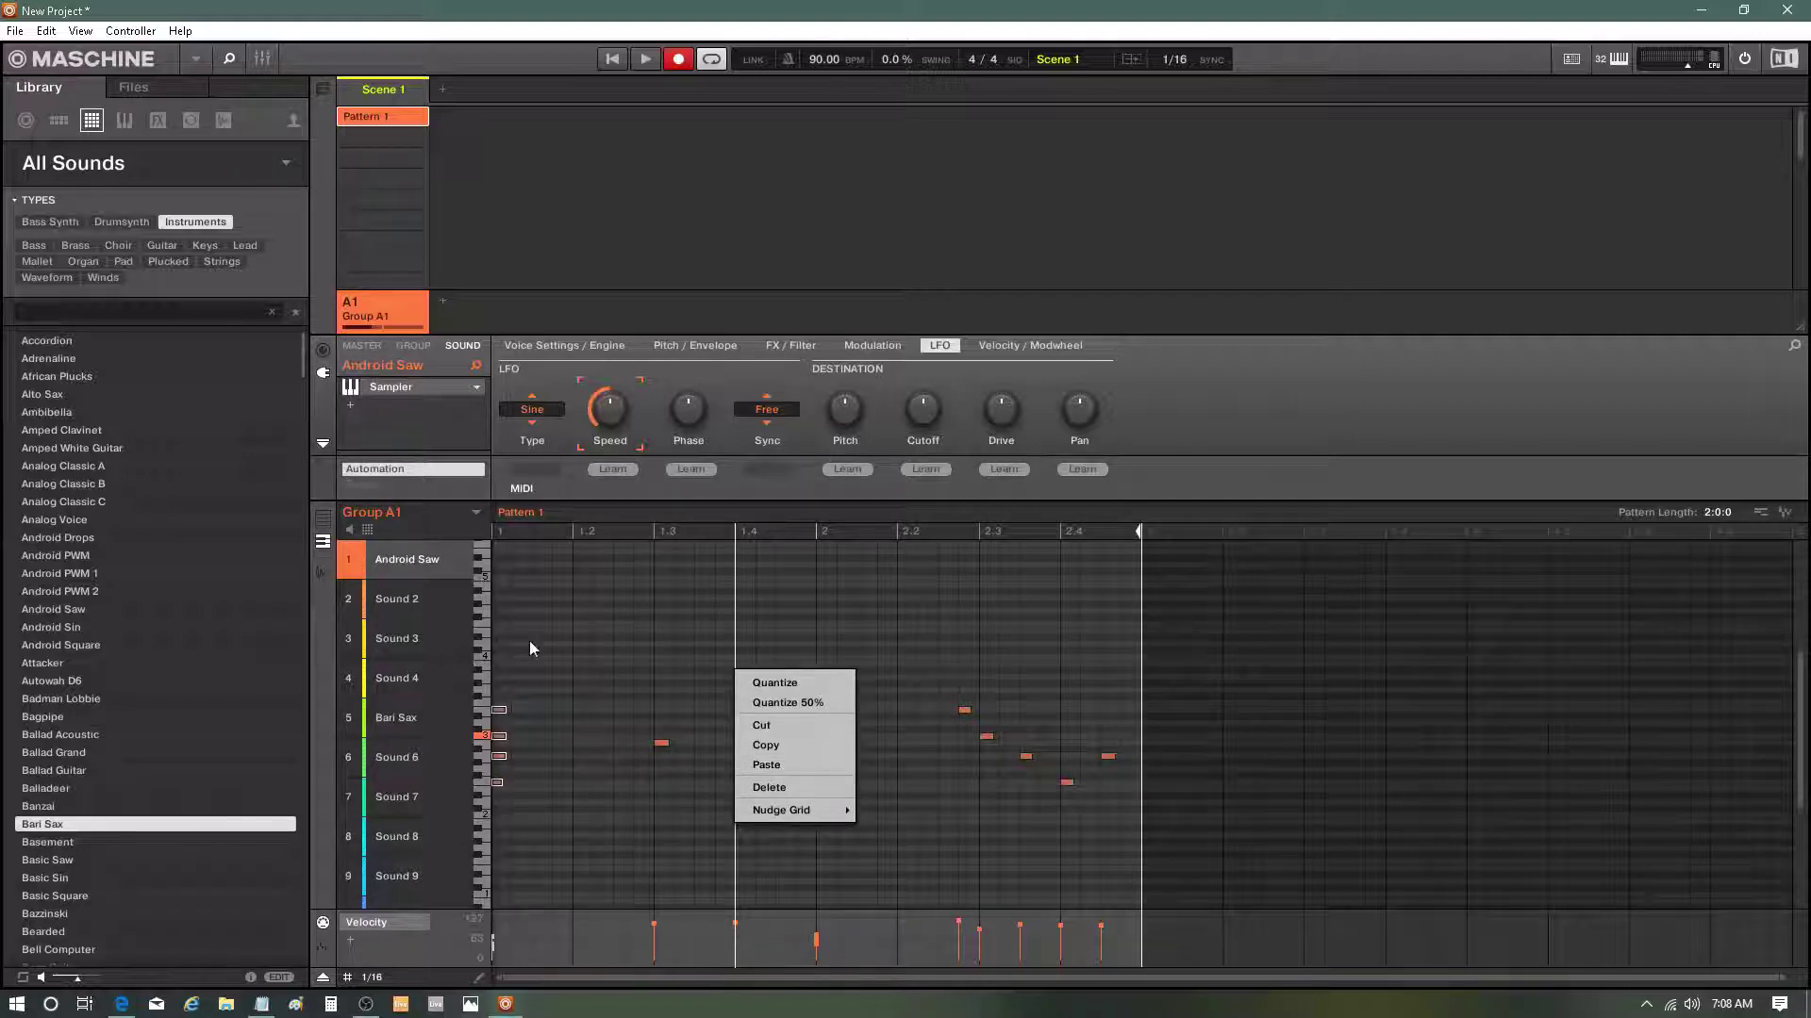
click(801, 766)
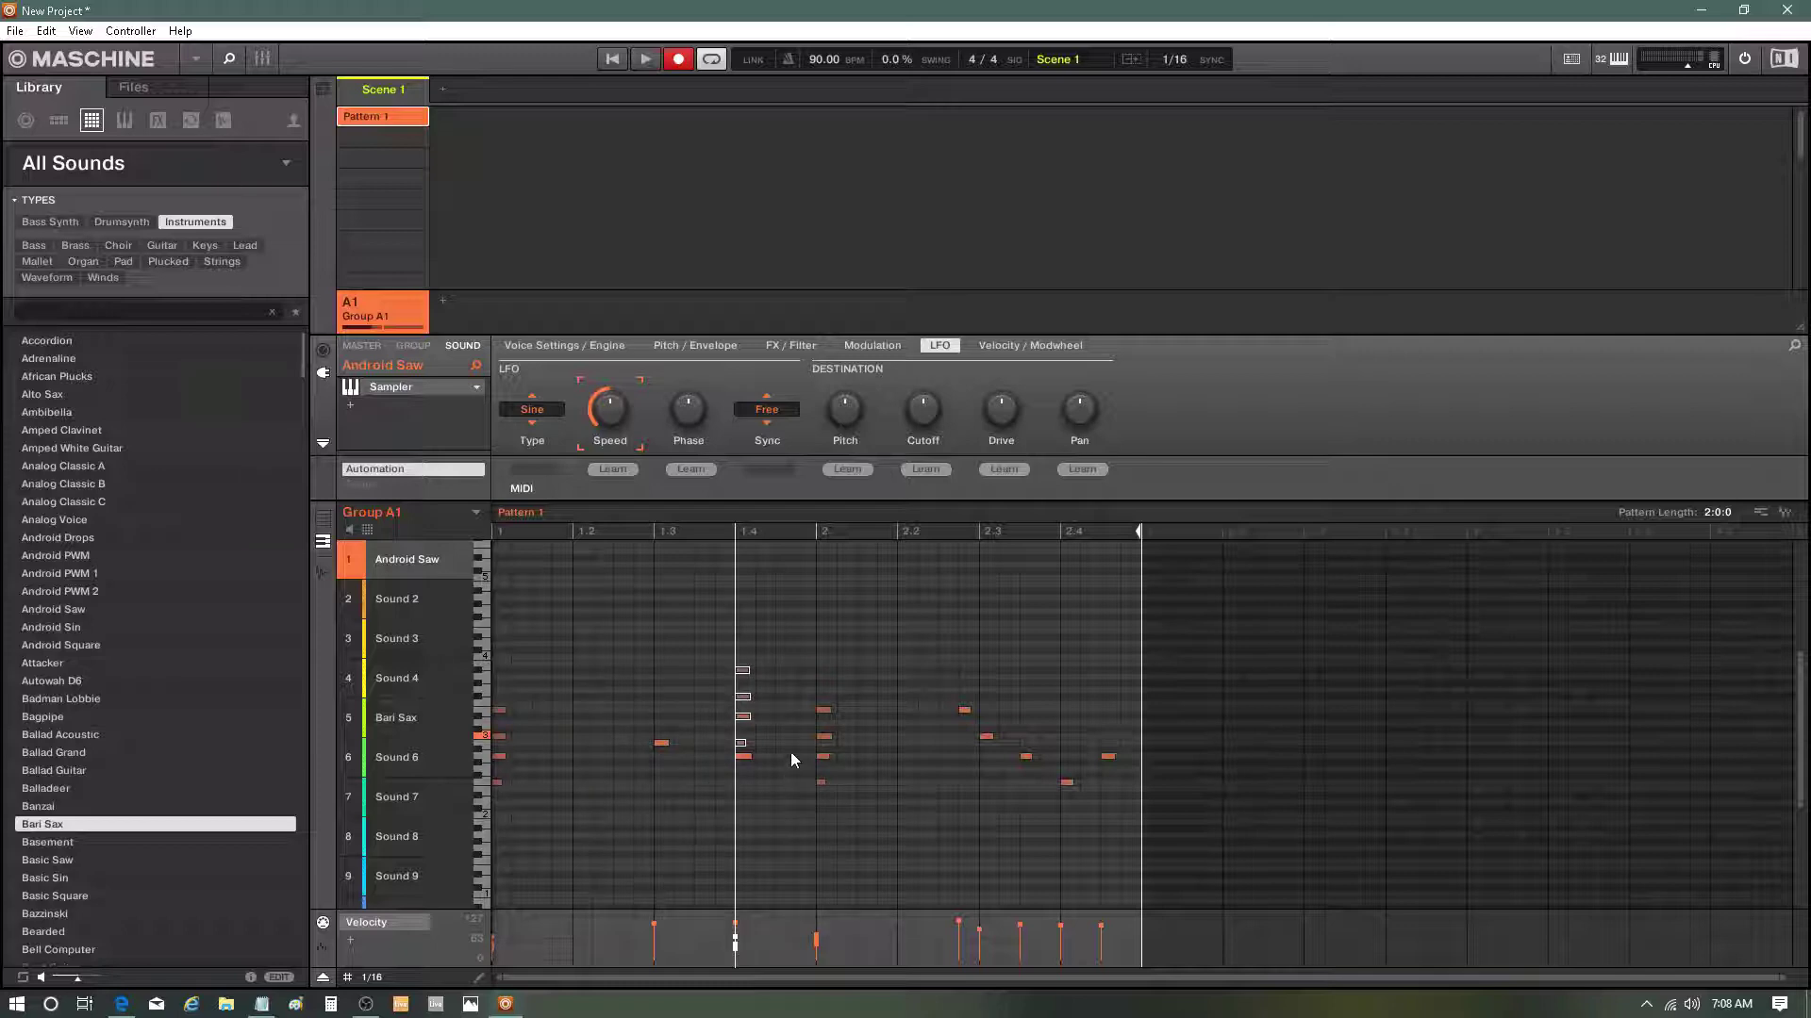
key(ctrl+z)
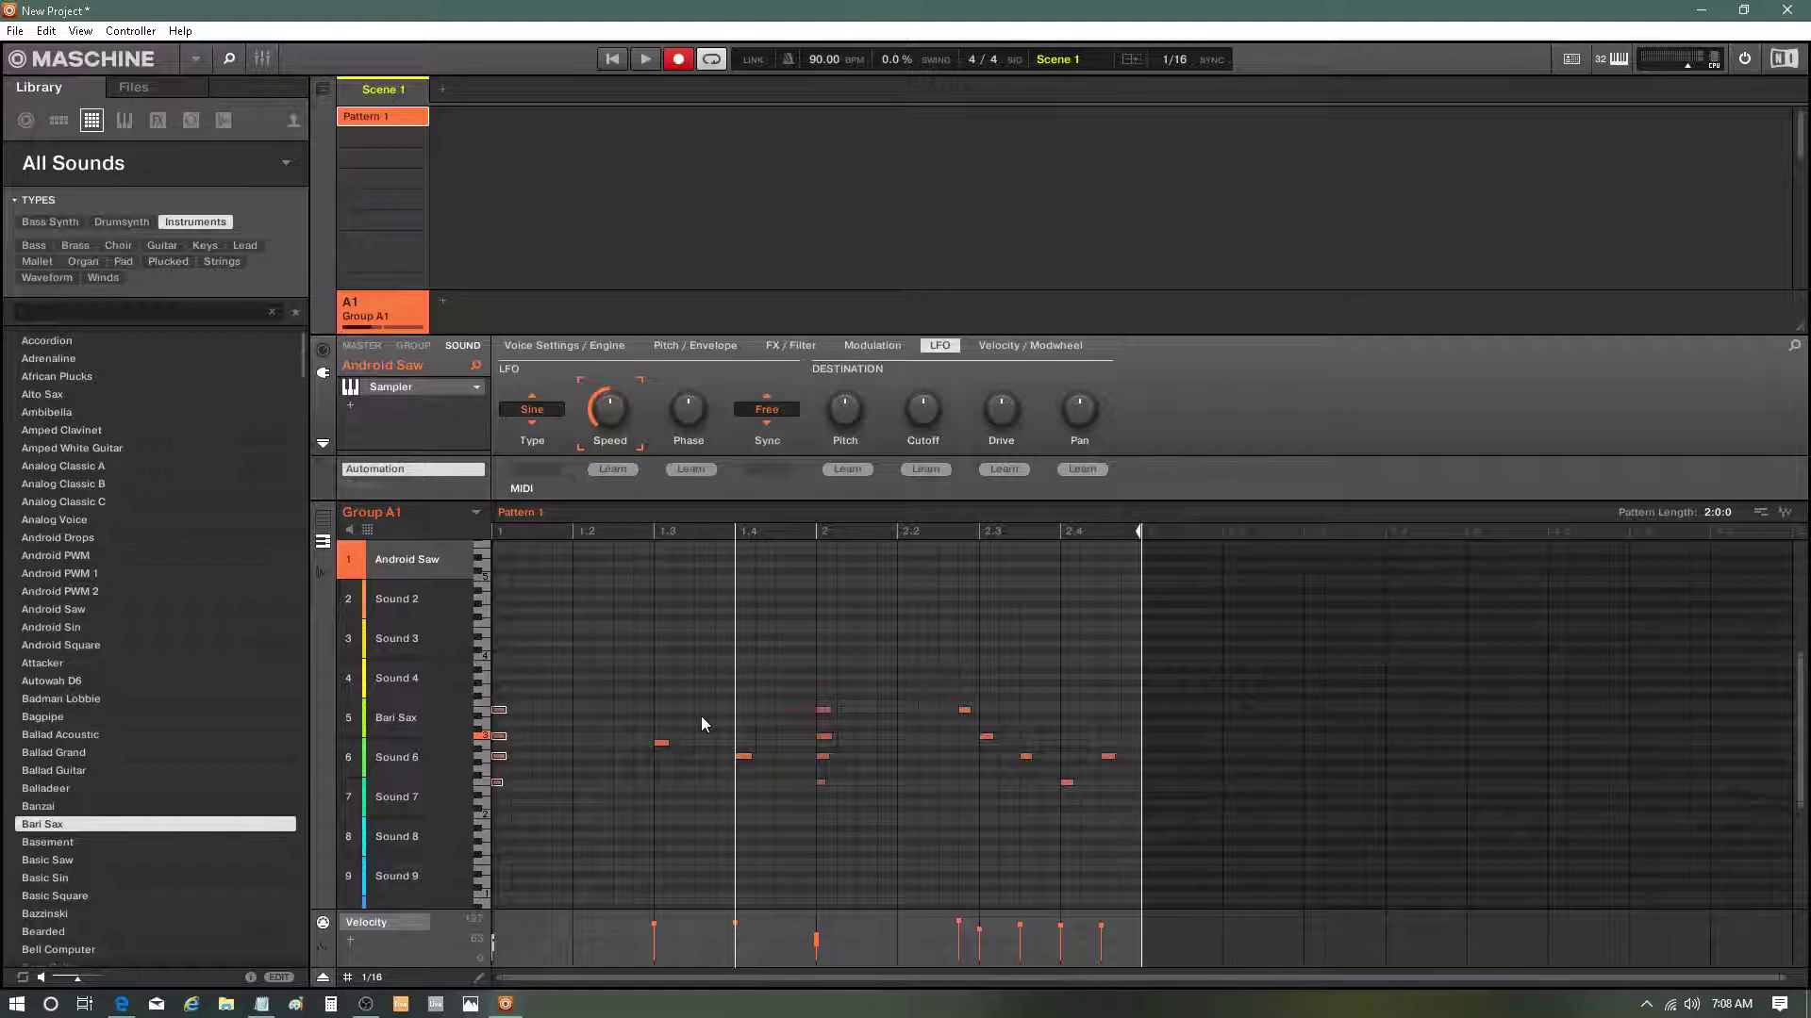
key(Escape)
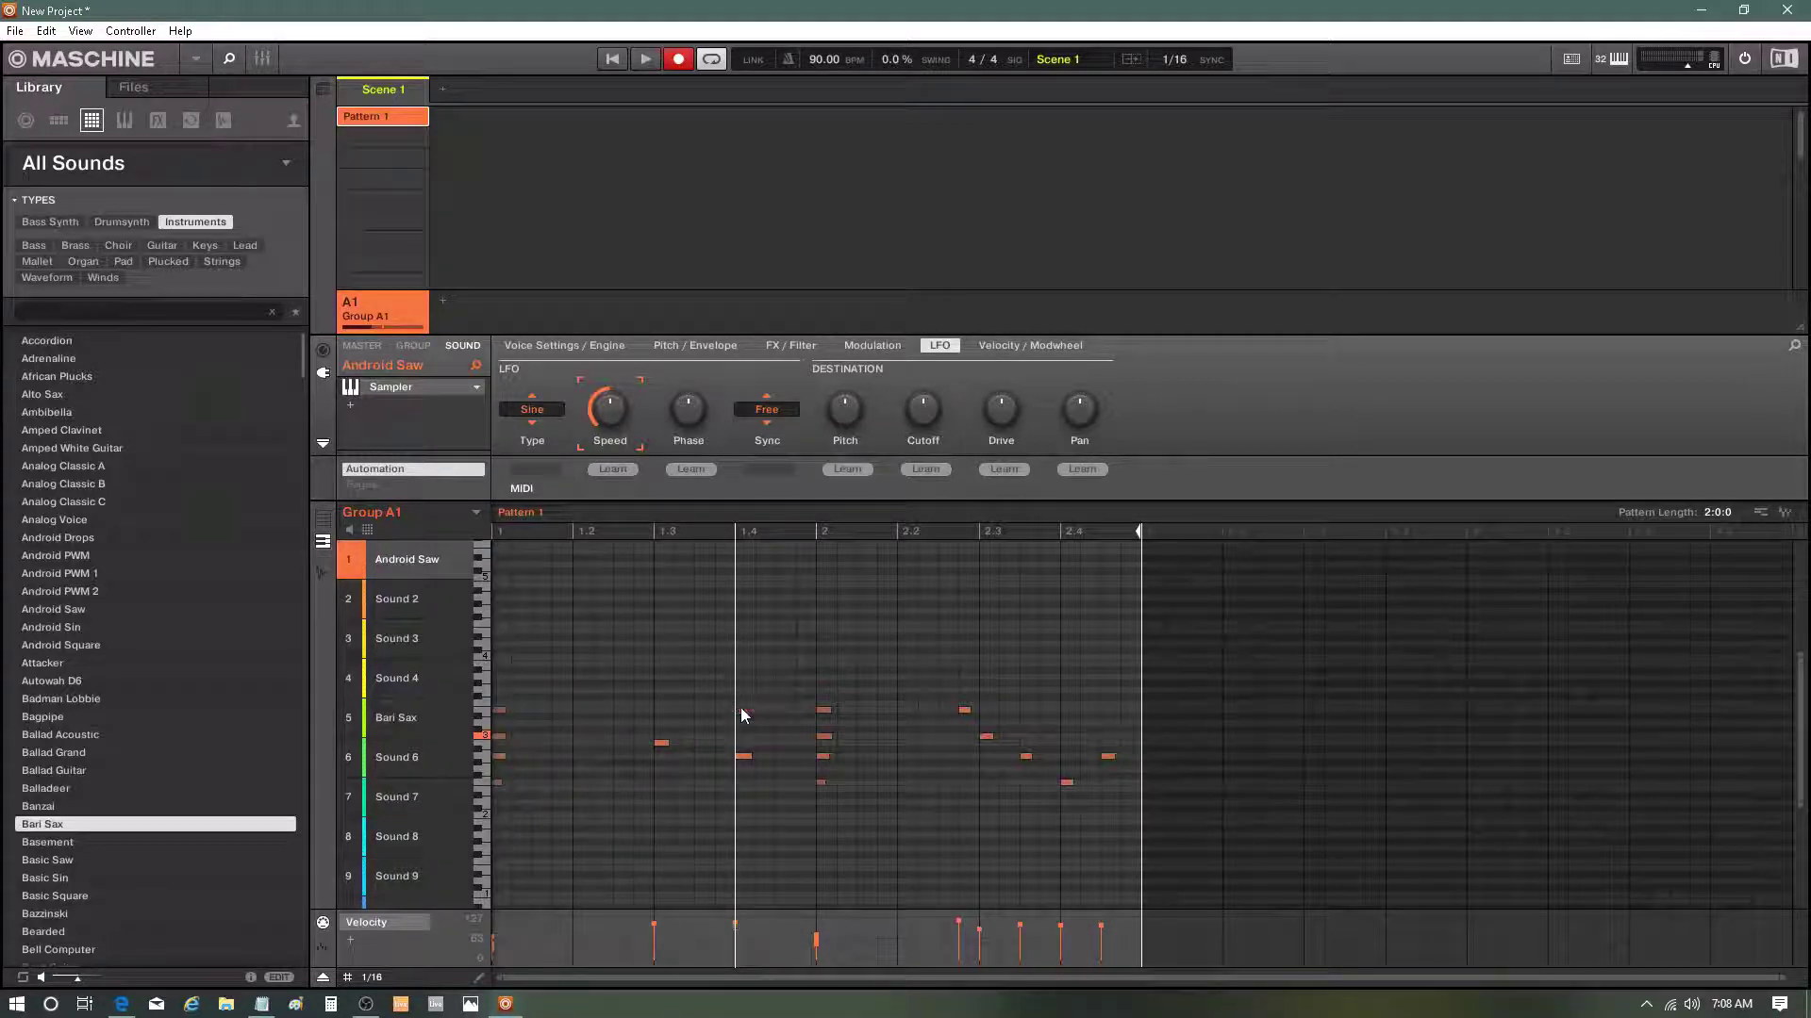
right_click(739, 709)
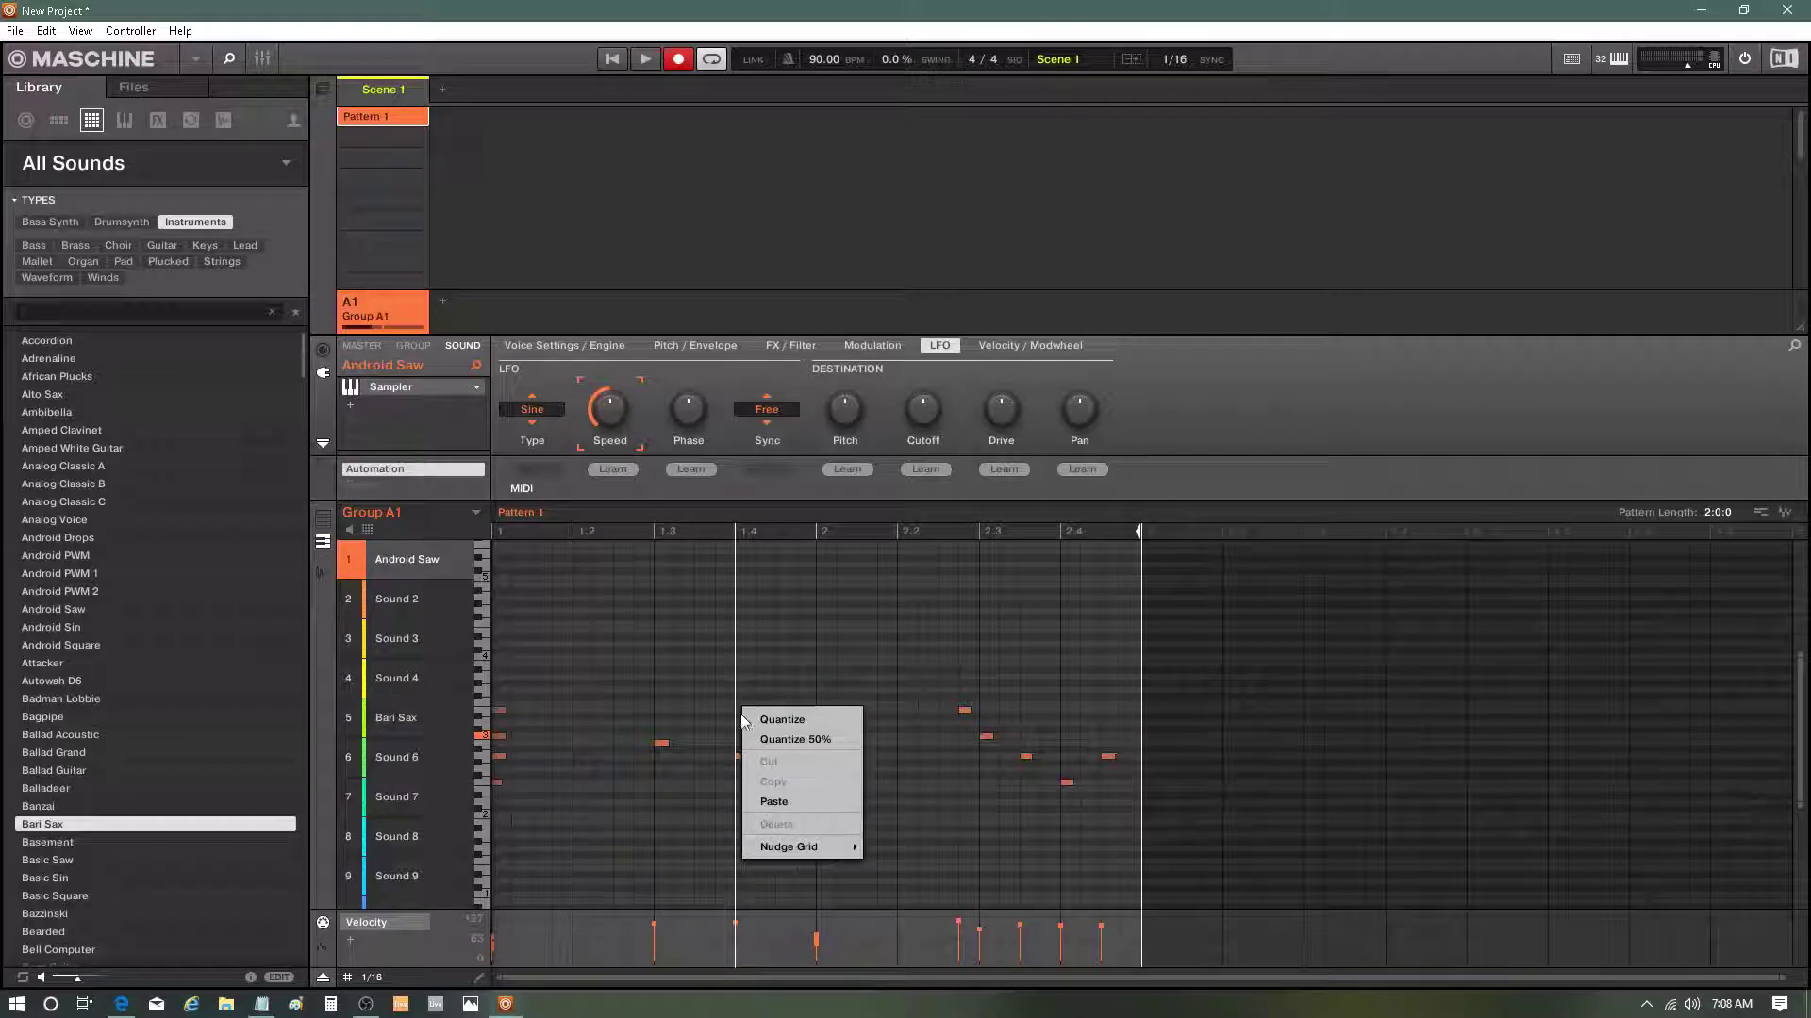
click(773, 801)
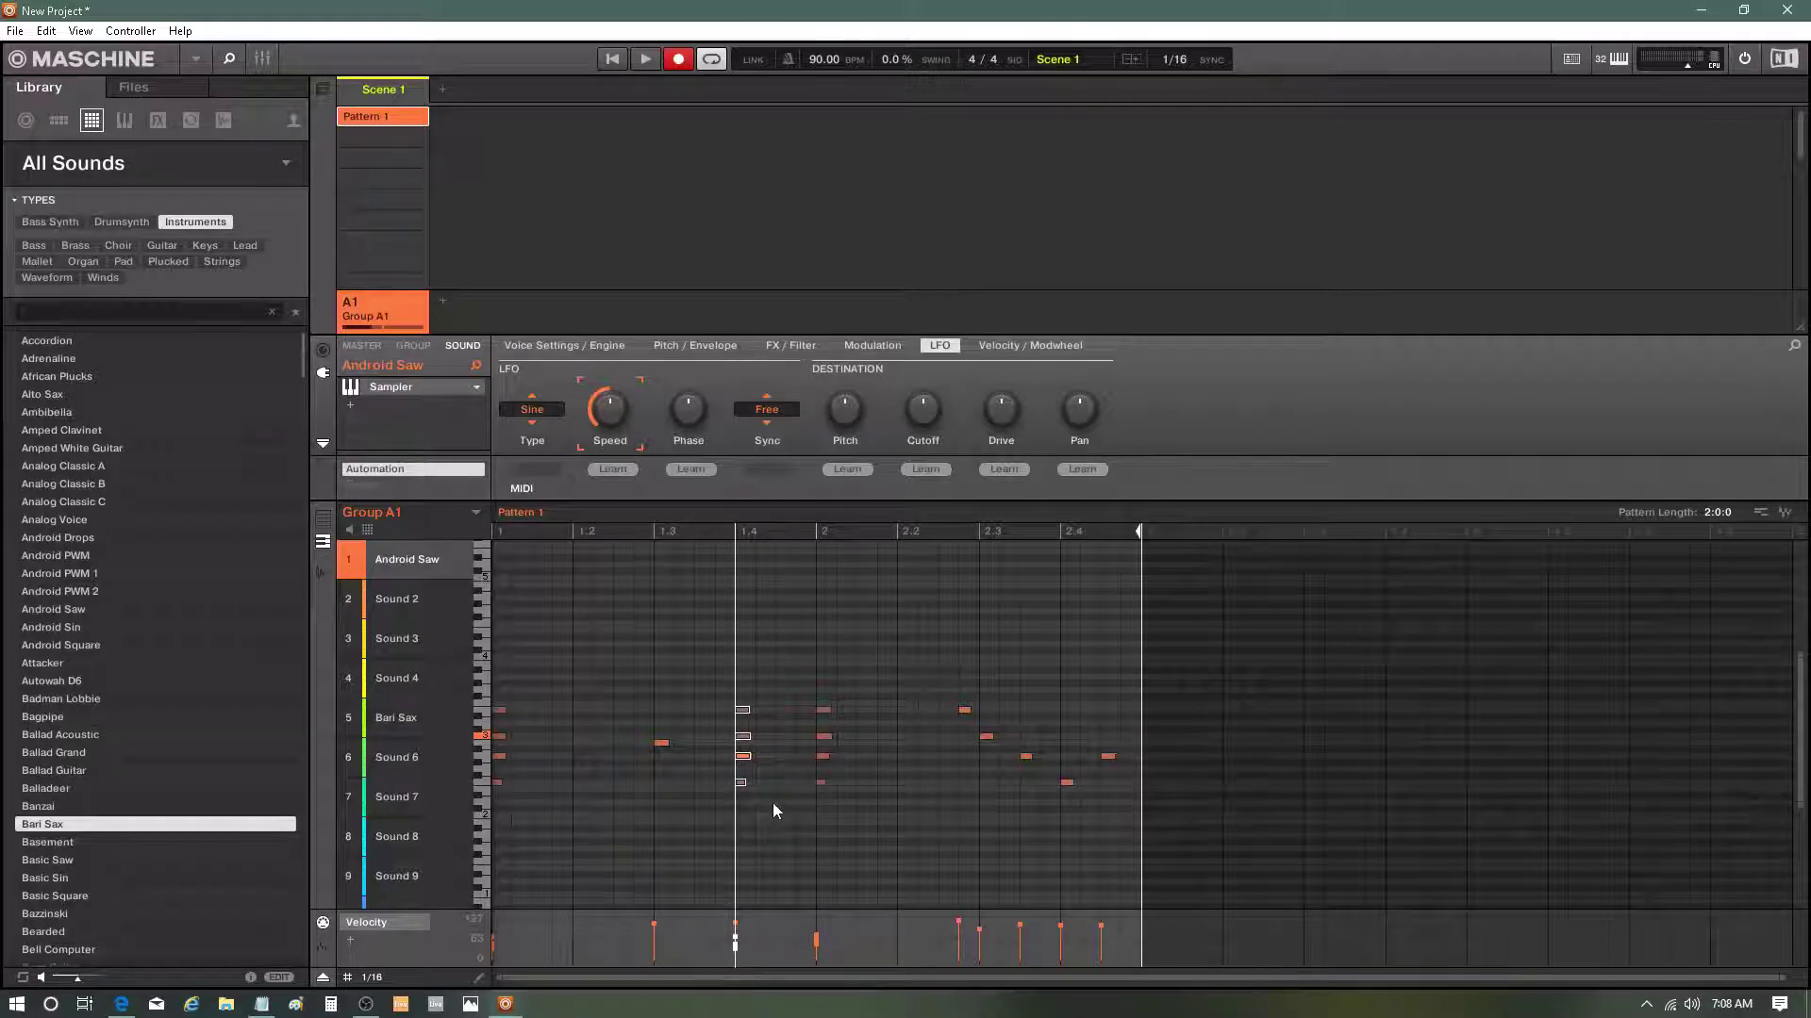
key(Delete)
Paste the four-note chord at beat 2.
click(818, 534)
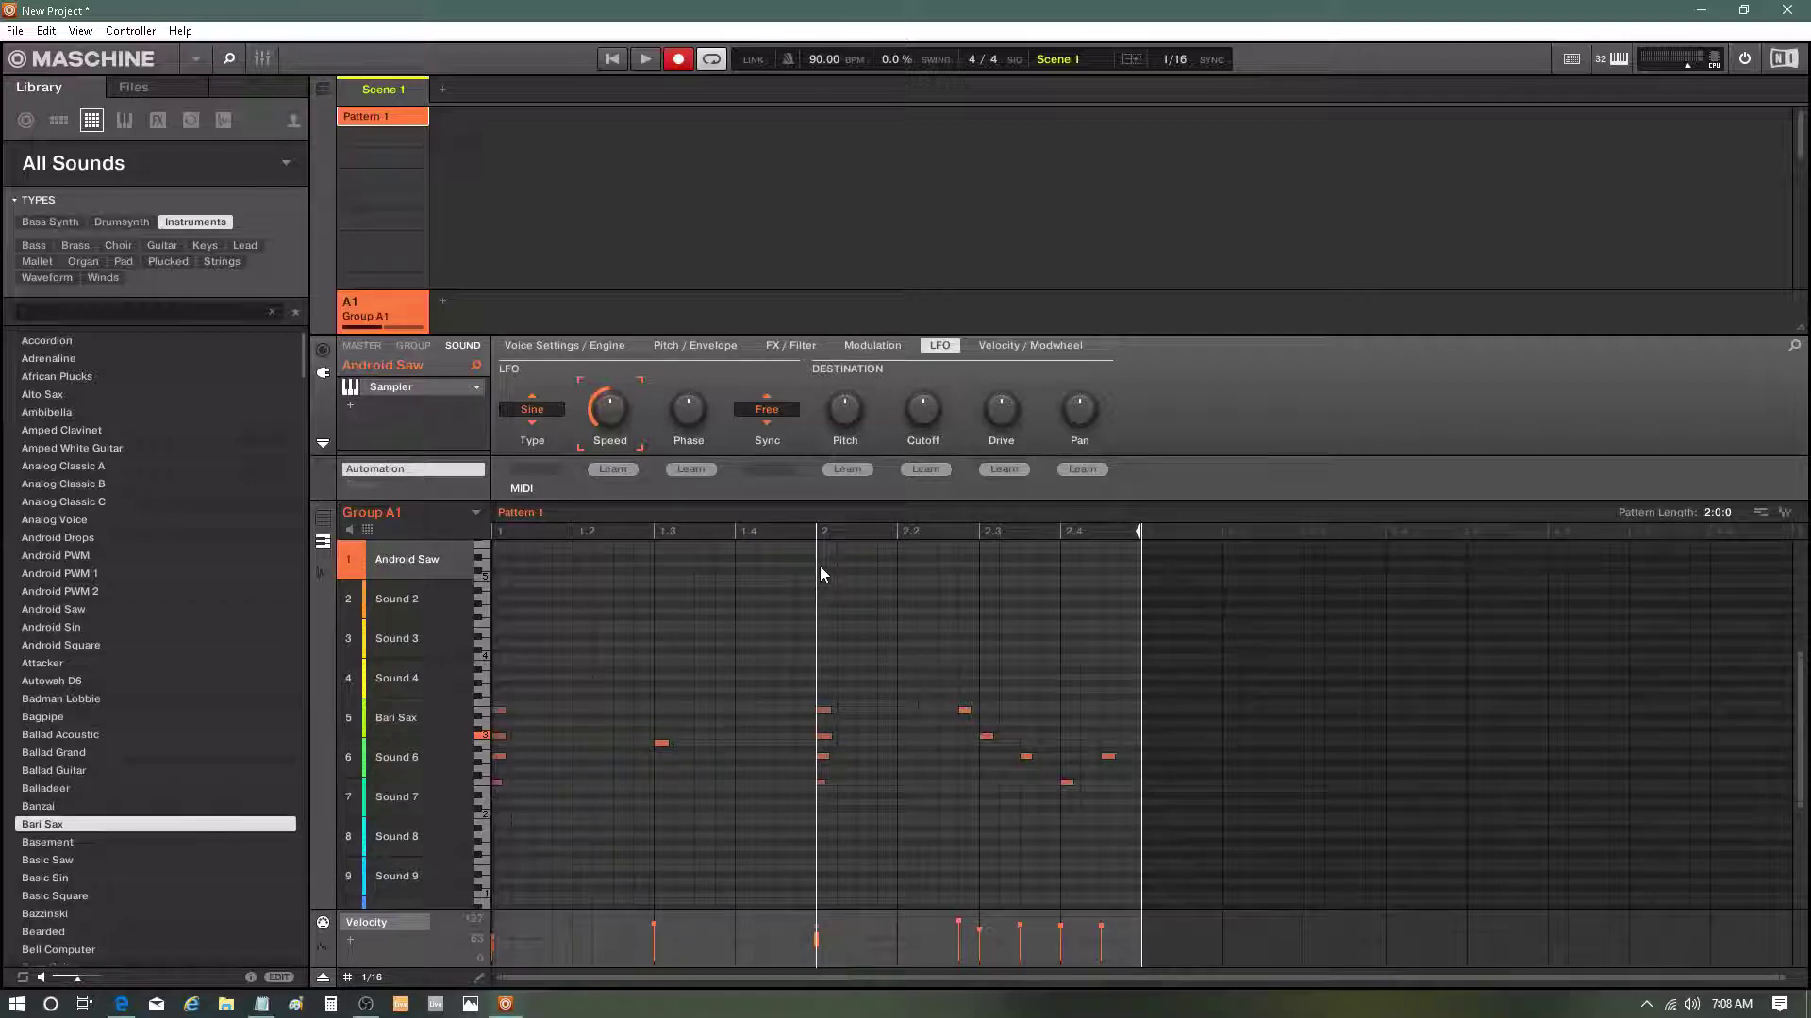
click(819, 566)
right_click(824, 564)
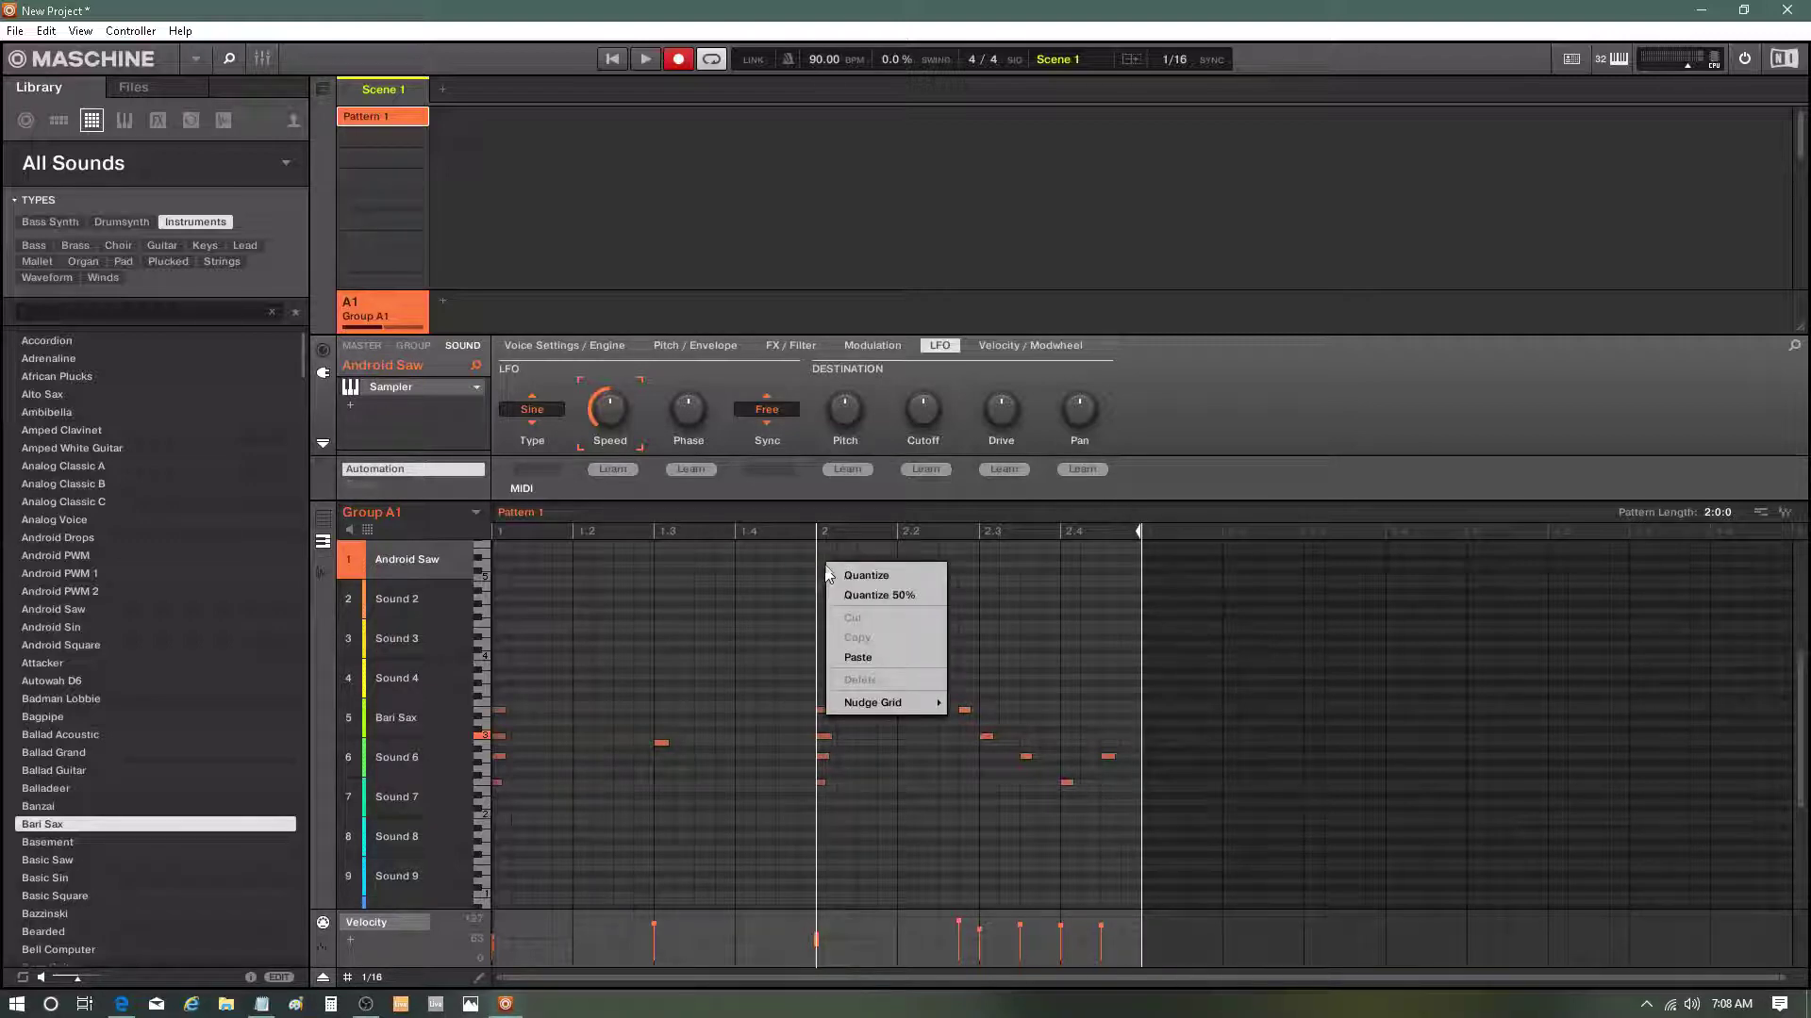
click(848, 665)
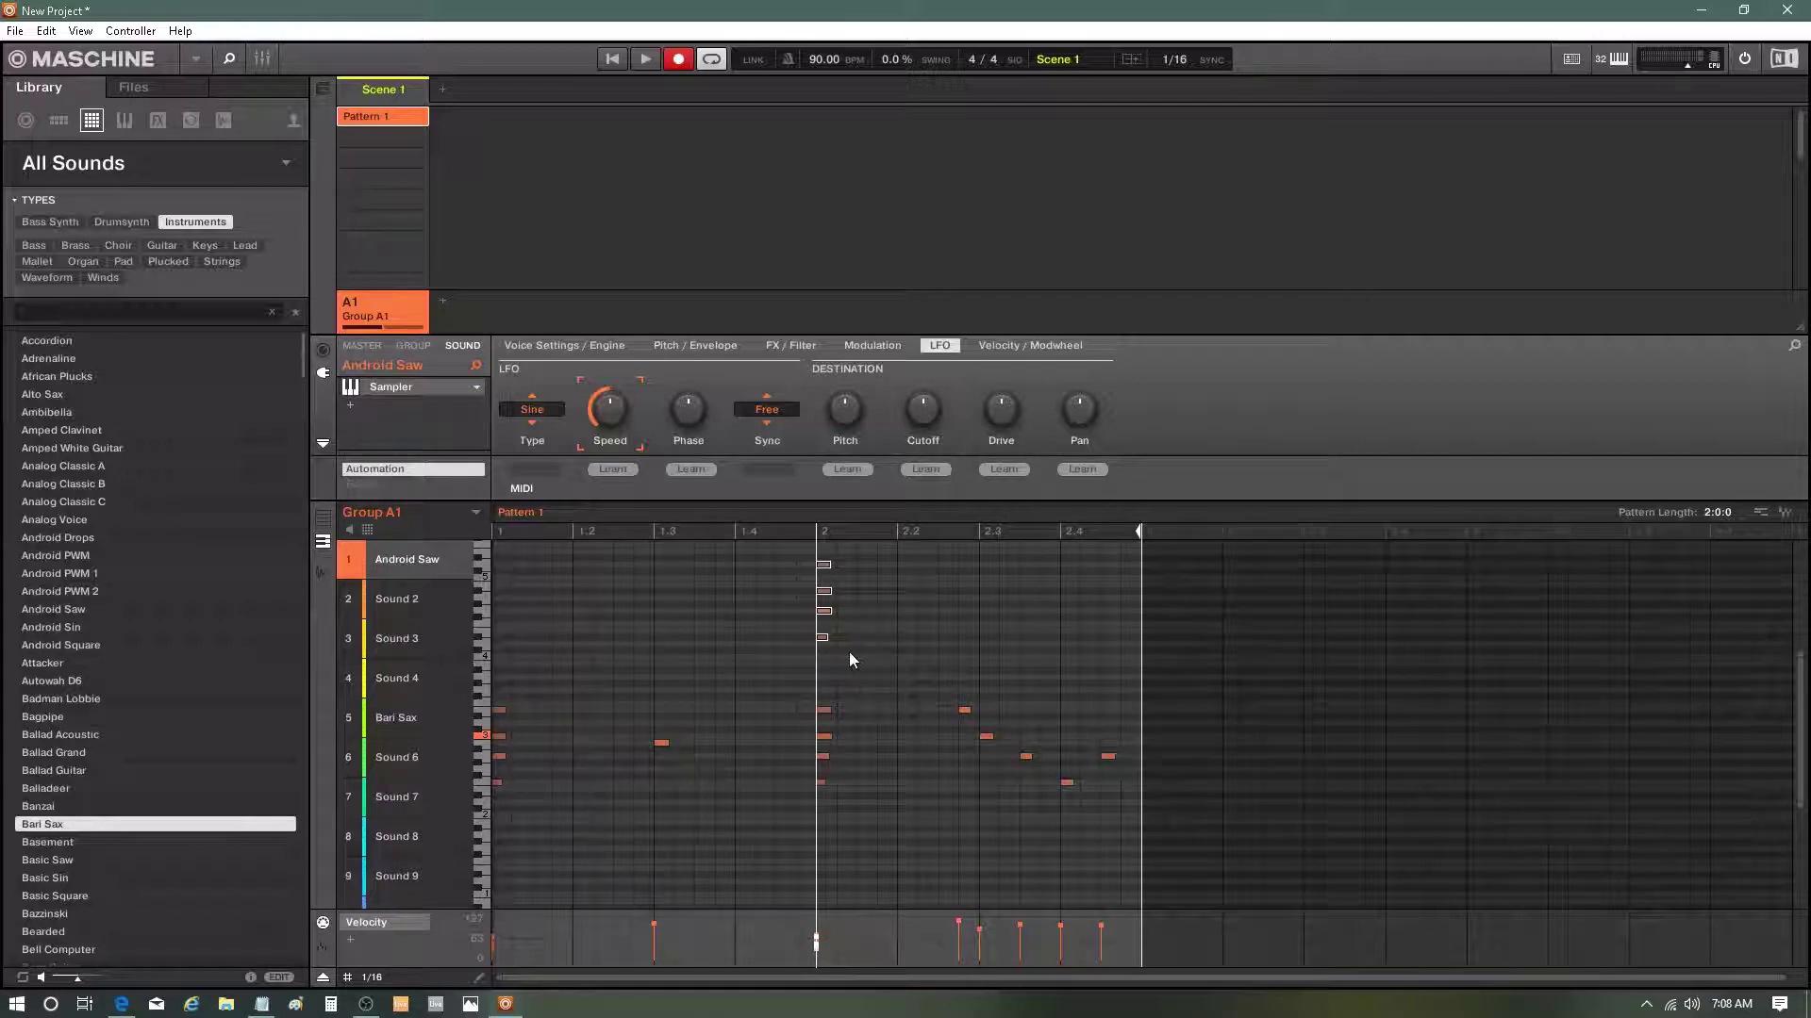
scroll(829, 652, up, 3)
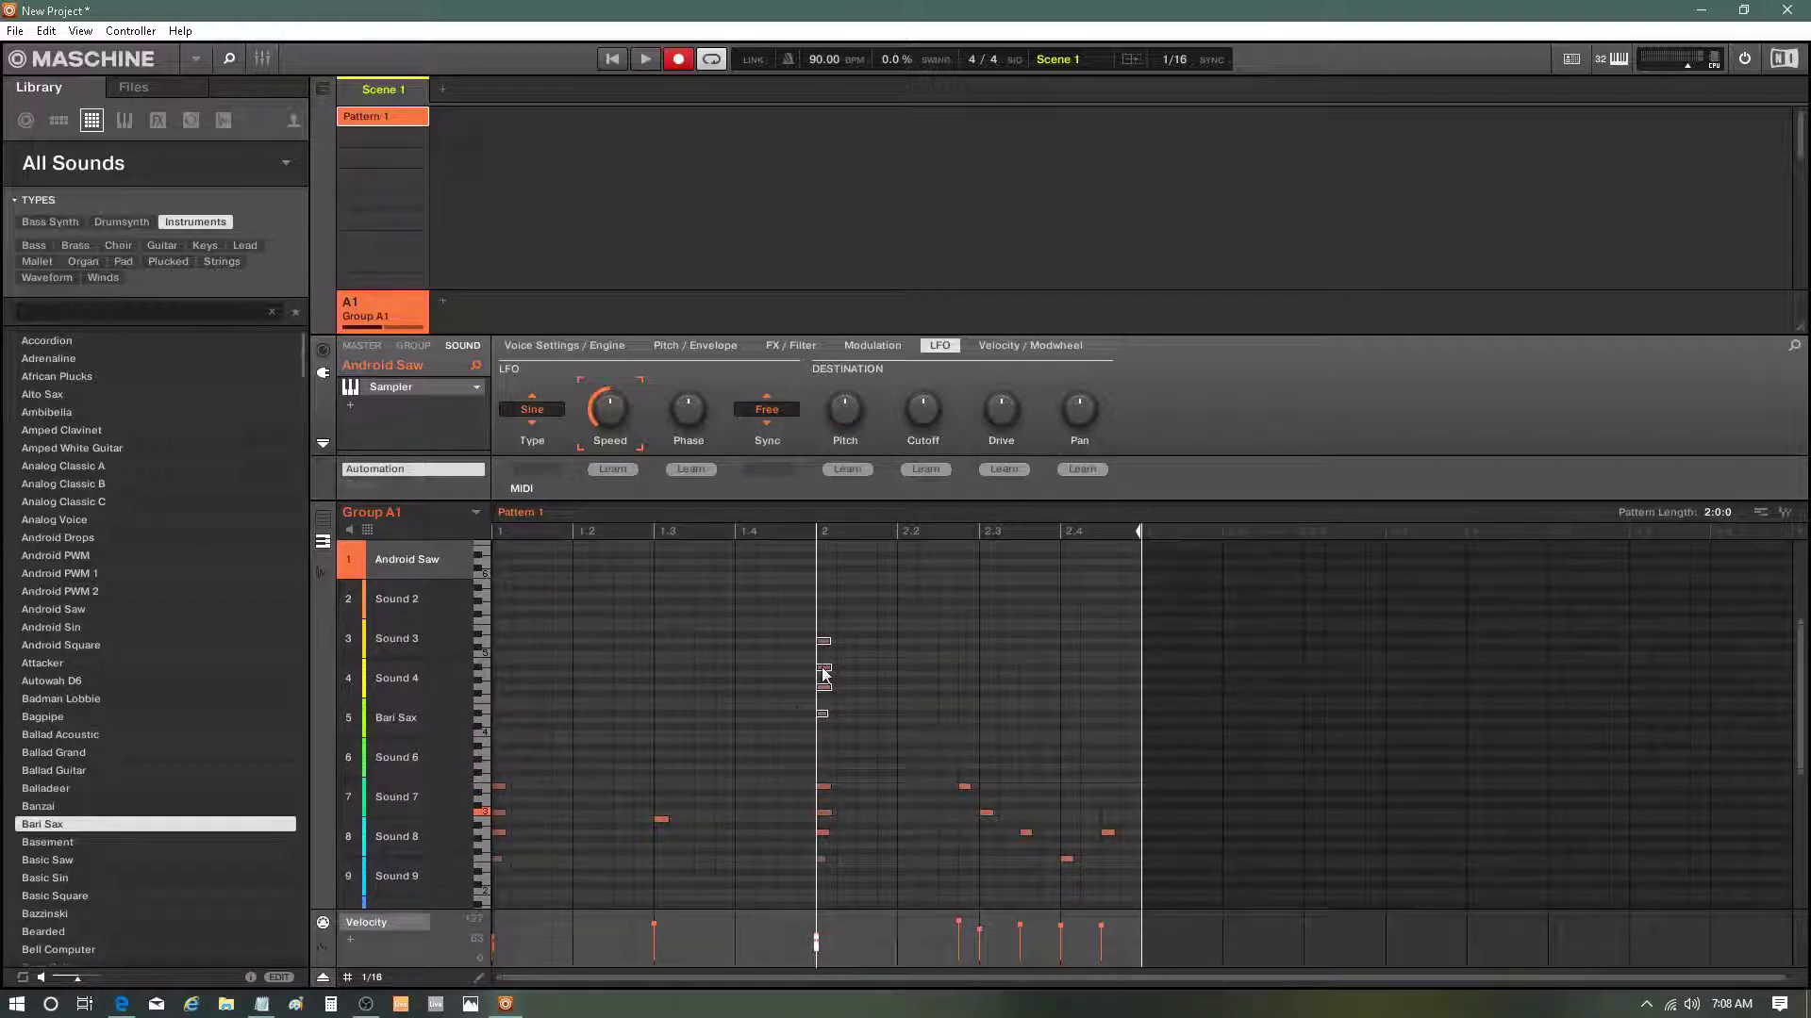
Stretch the pasted chord to end around beat 2.3, then reselect and copy it.
drag(825, 637, 978, 637)
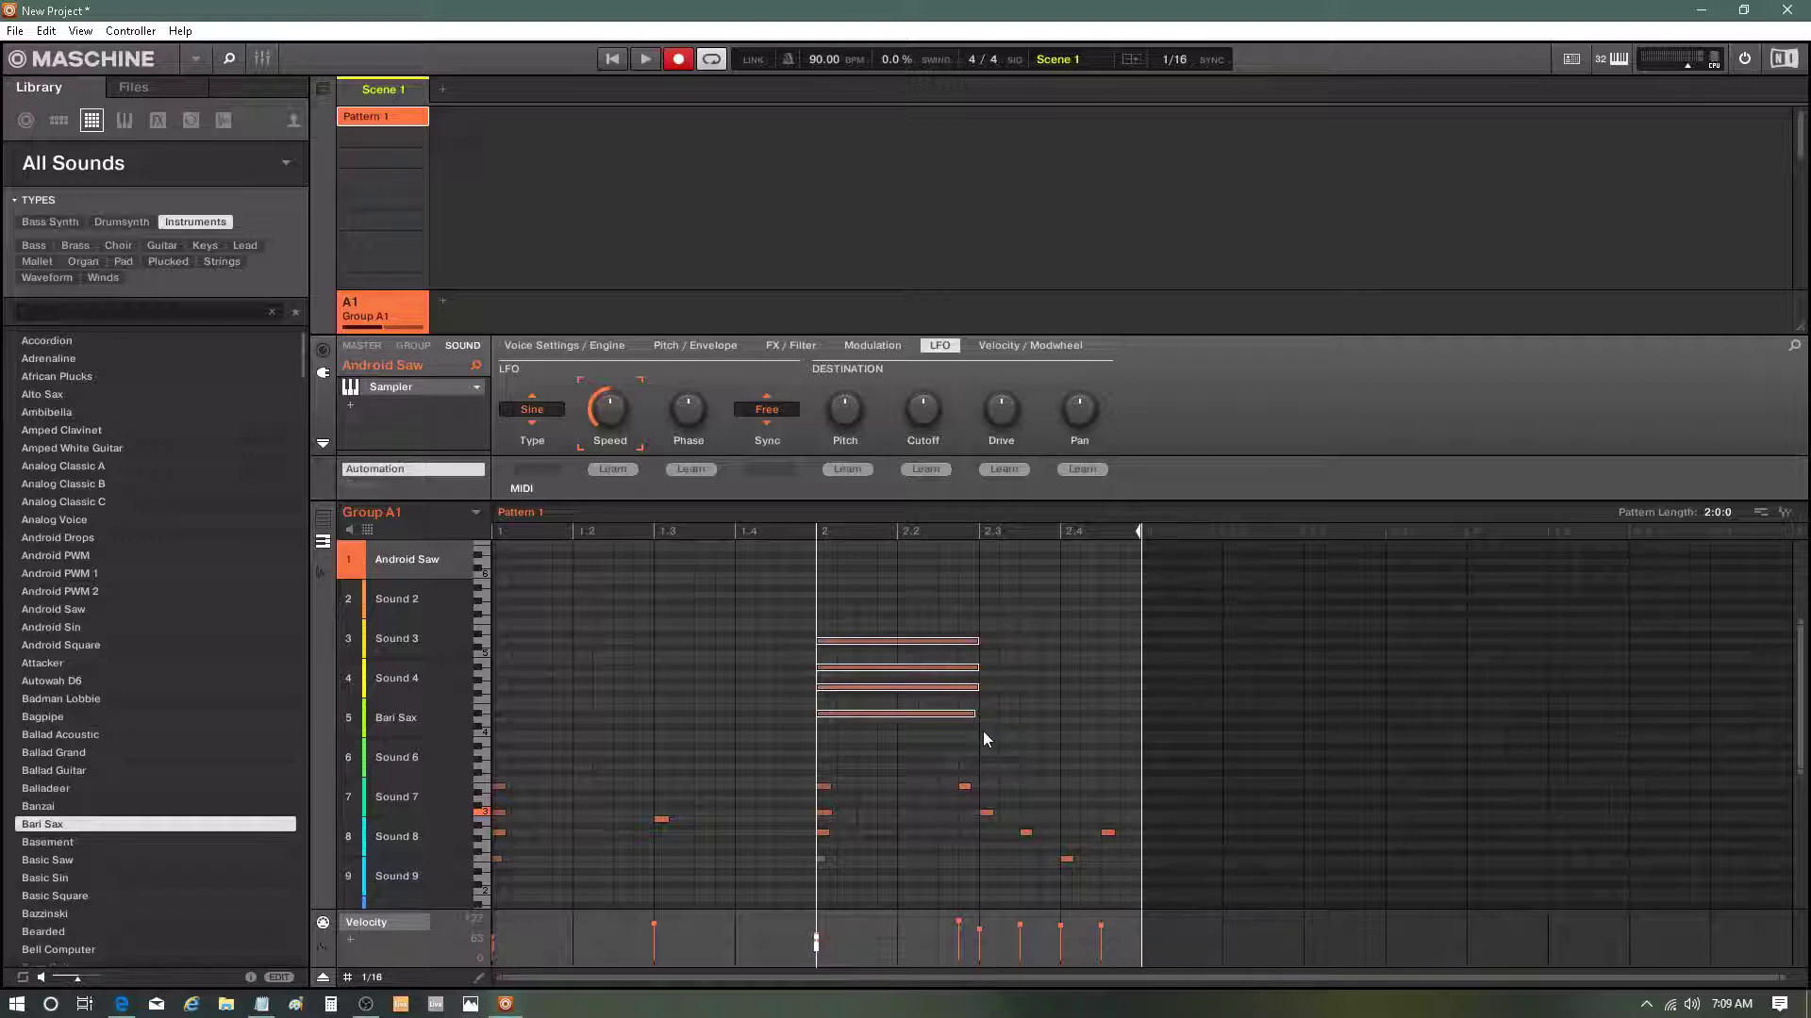
drag(983, 731, 779, 634)
right_click(868, 679)
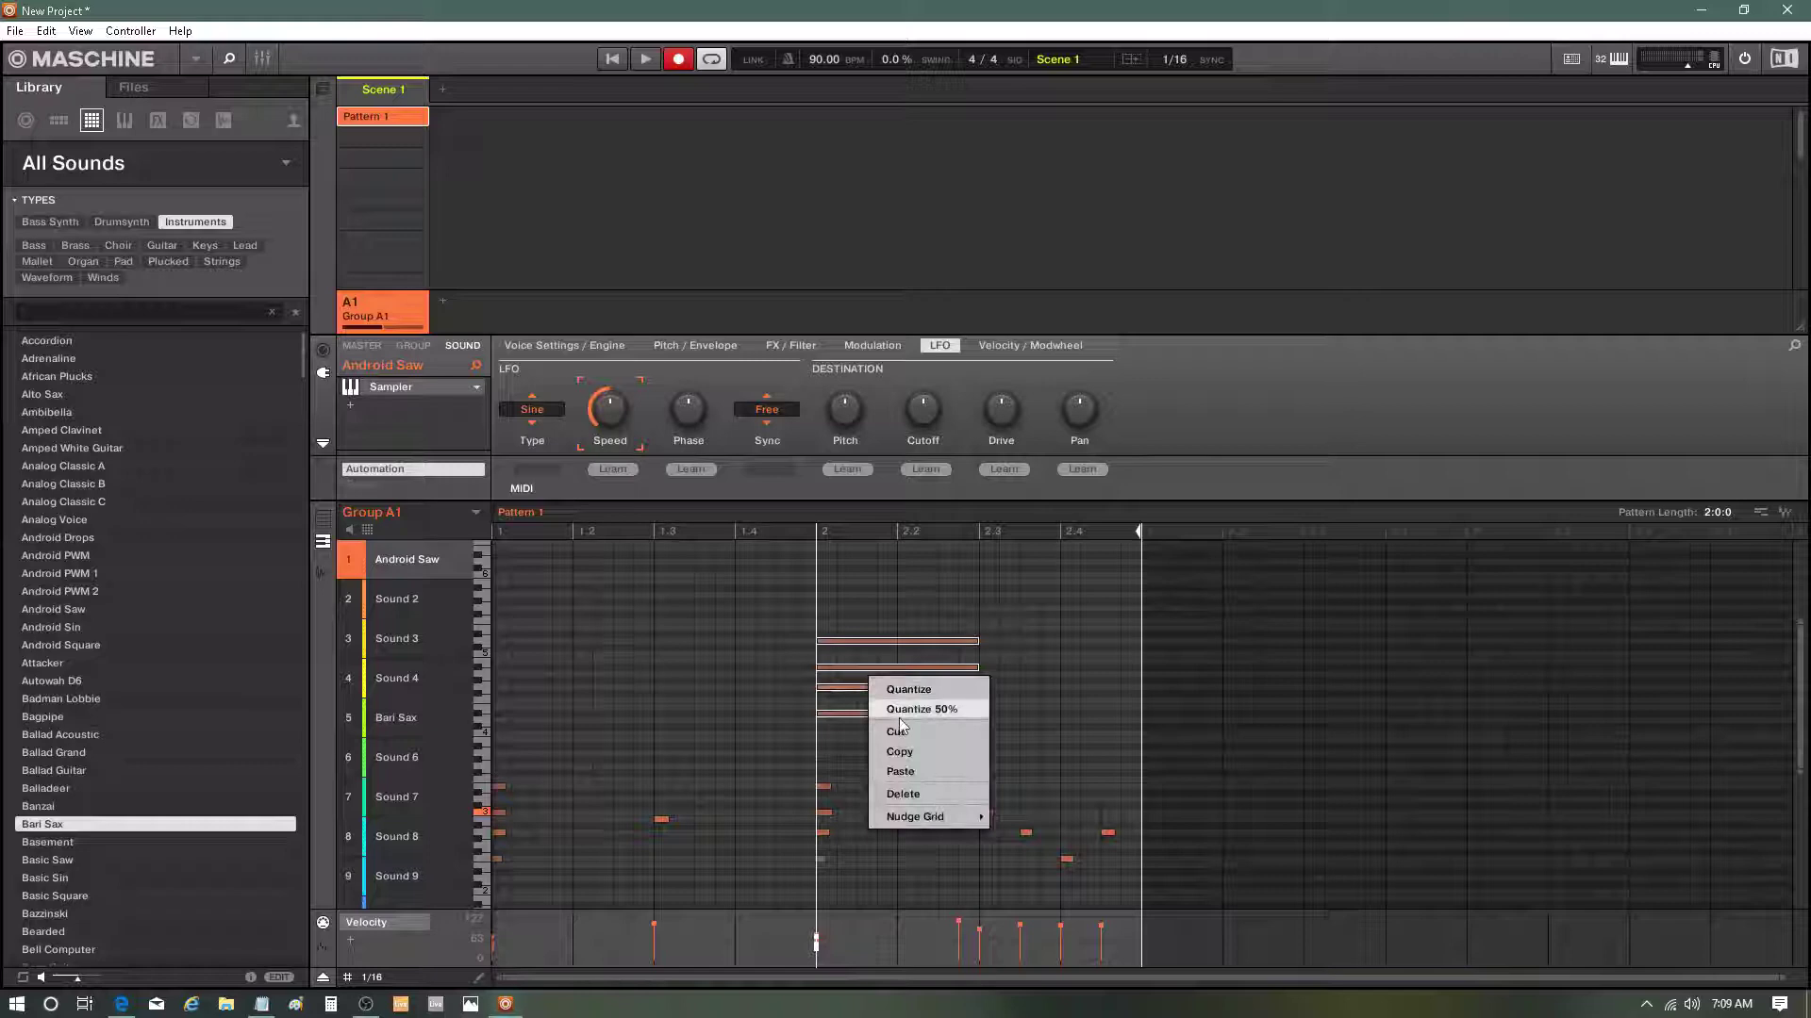
click(908, 751)
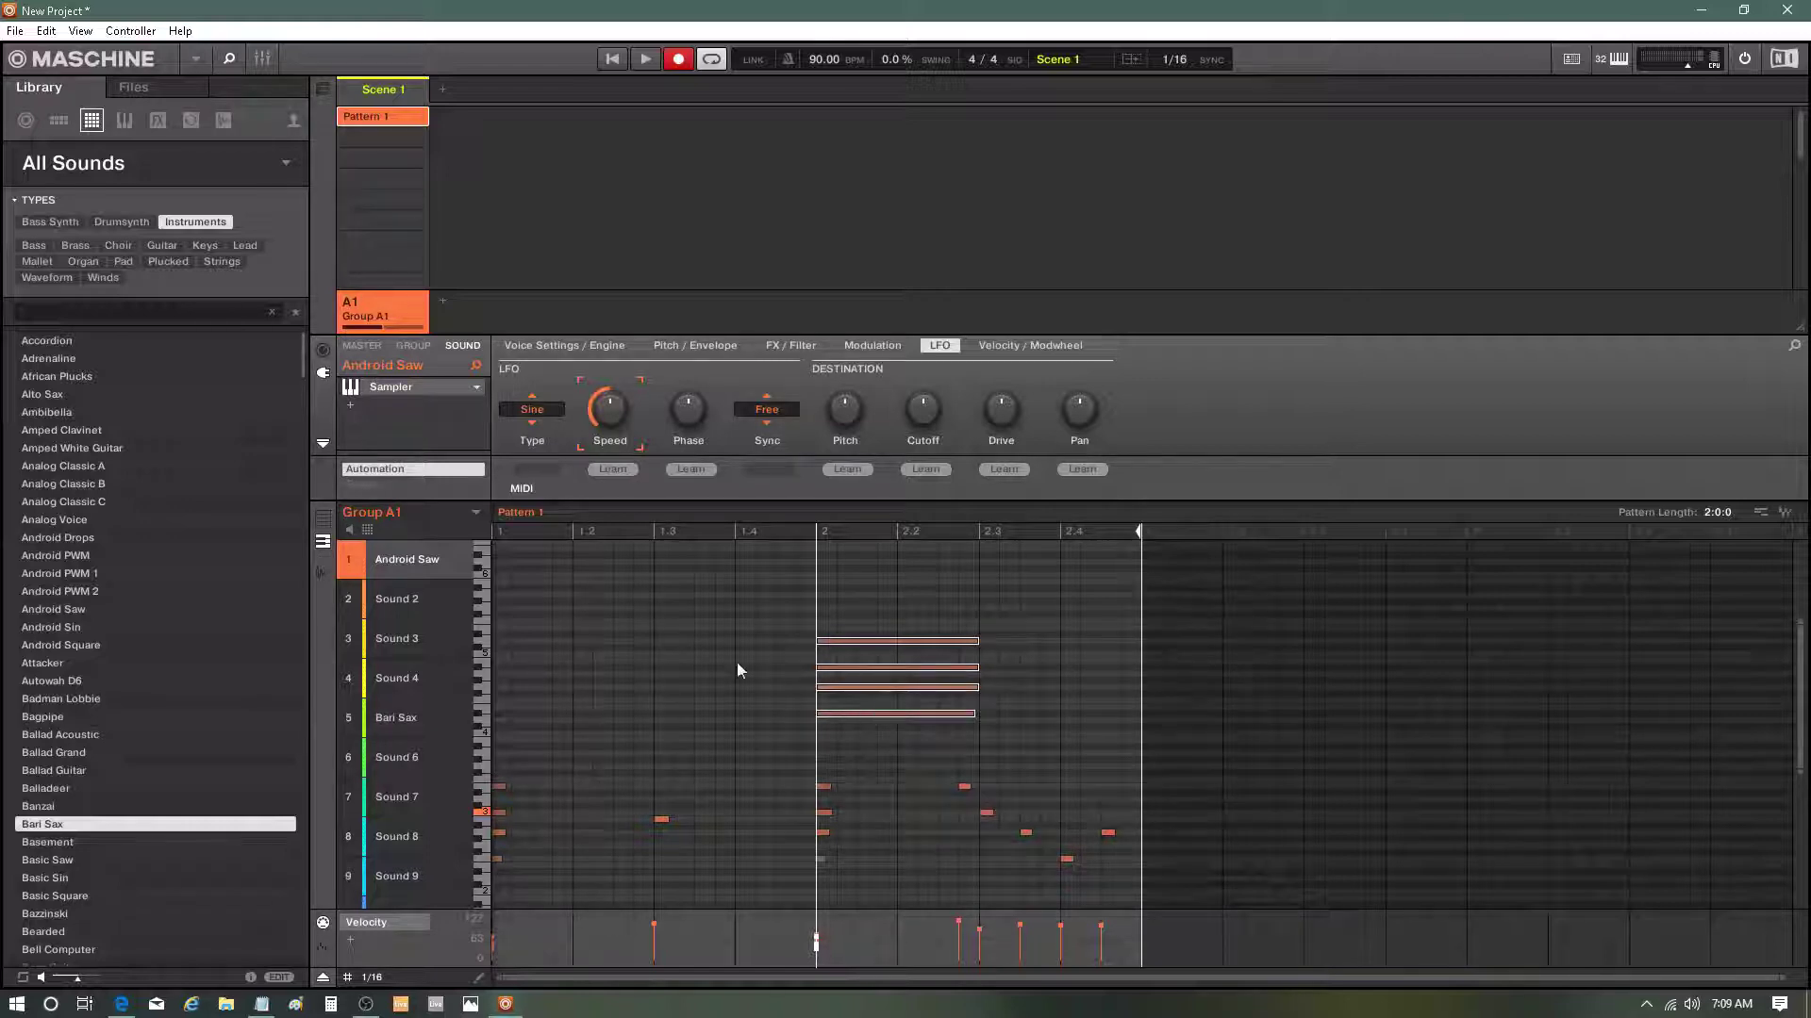
Set the position to beat 1.2 and paste the copied four-note chord there.
click(571, 547)
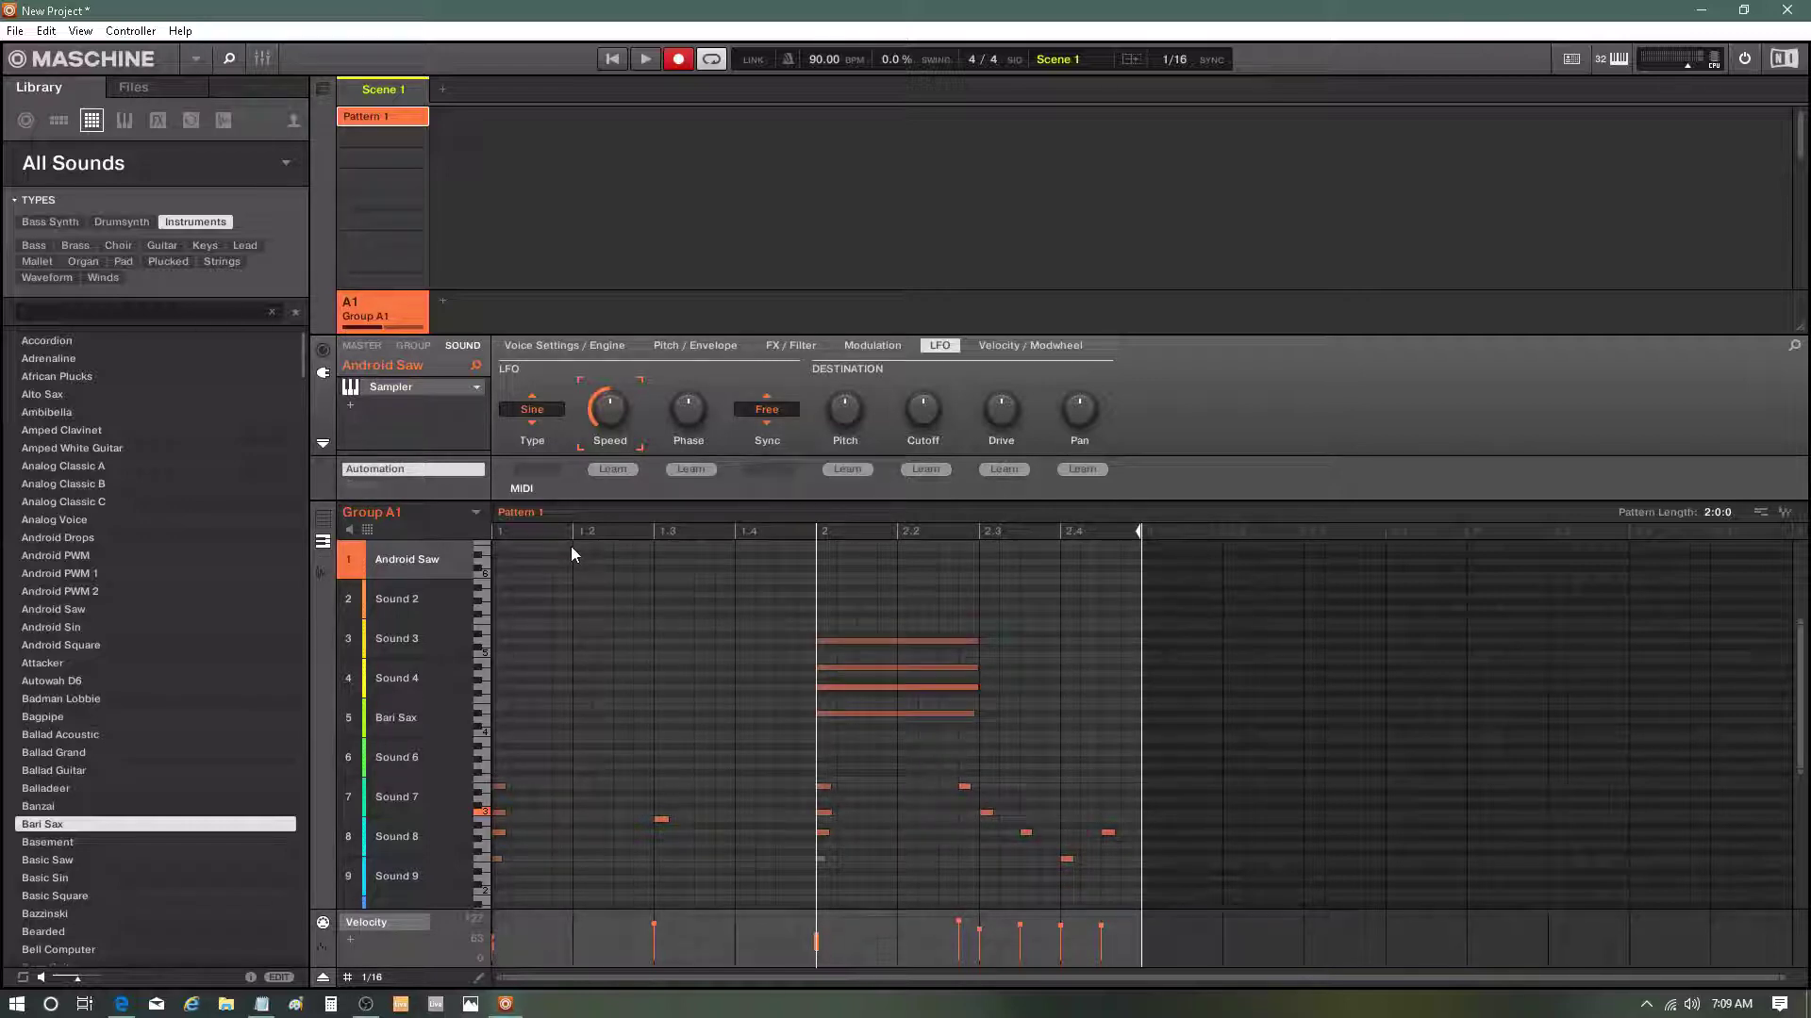
click(572, 546)
drag(557, 545, 574, 551)
click(570, 530)
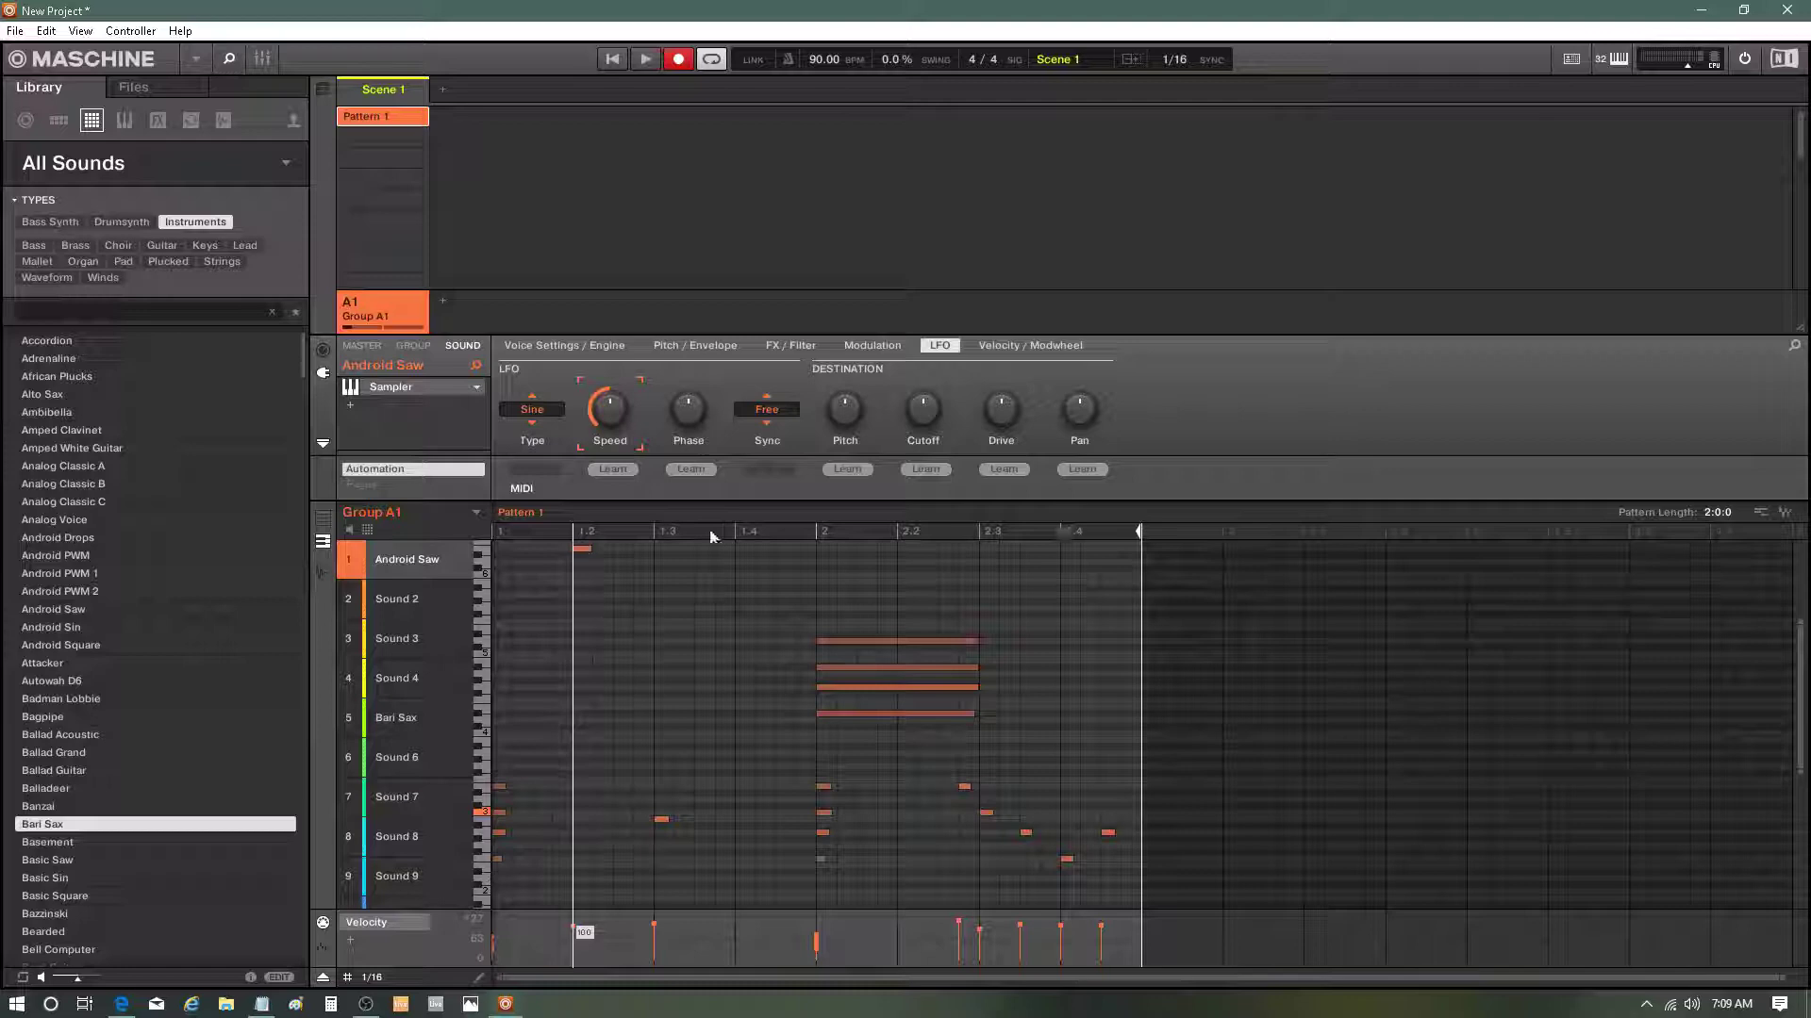
drag(710, 534, 578, 537)
click(577, 652)
click(580, 656)
right_click(580, 656)
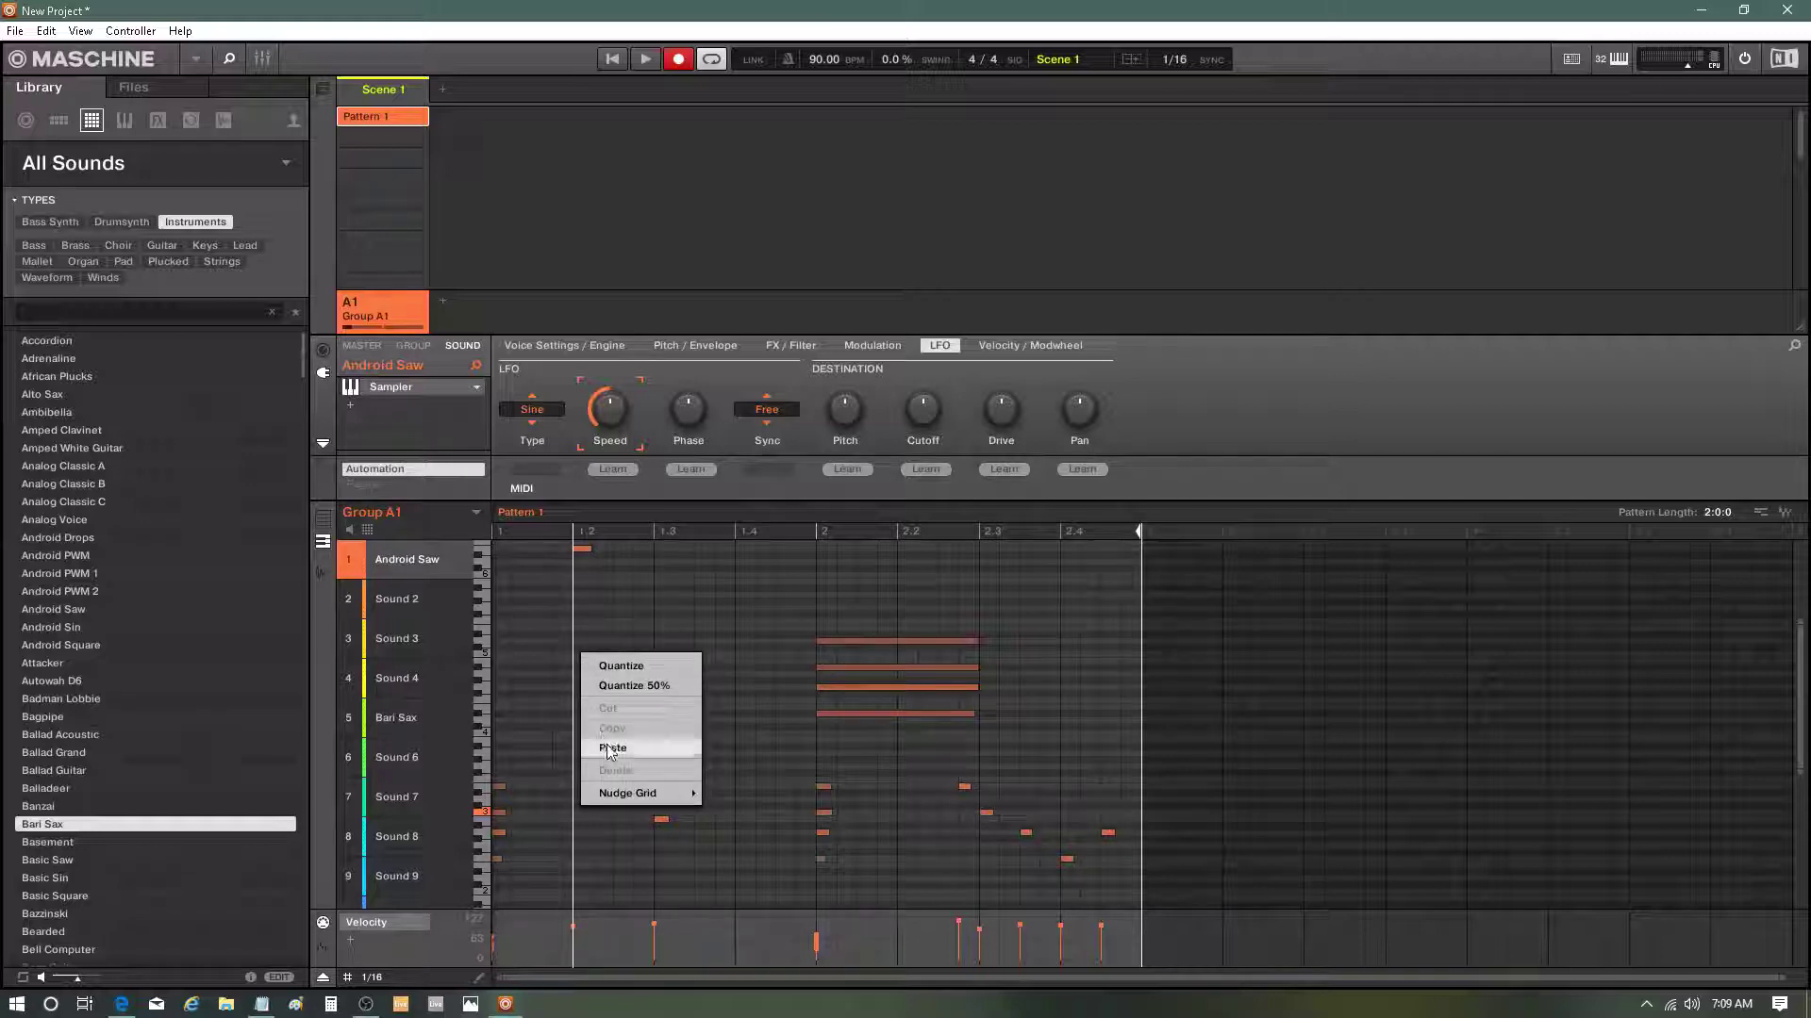
click(607, 749)
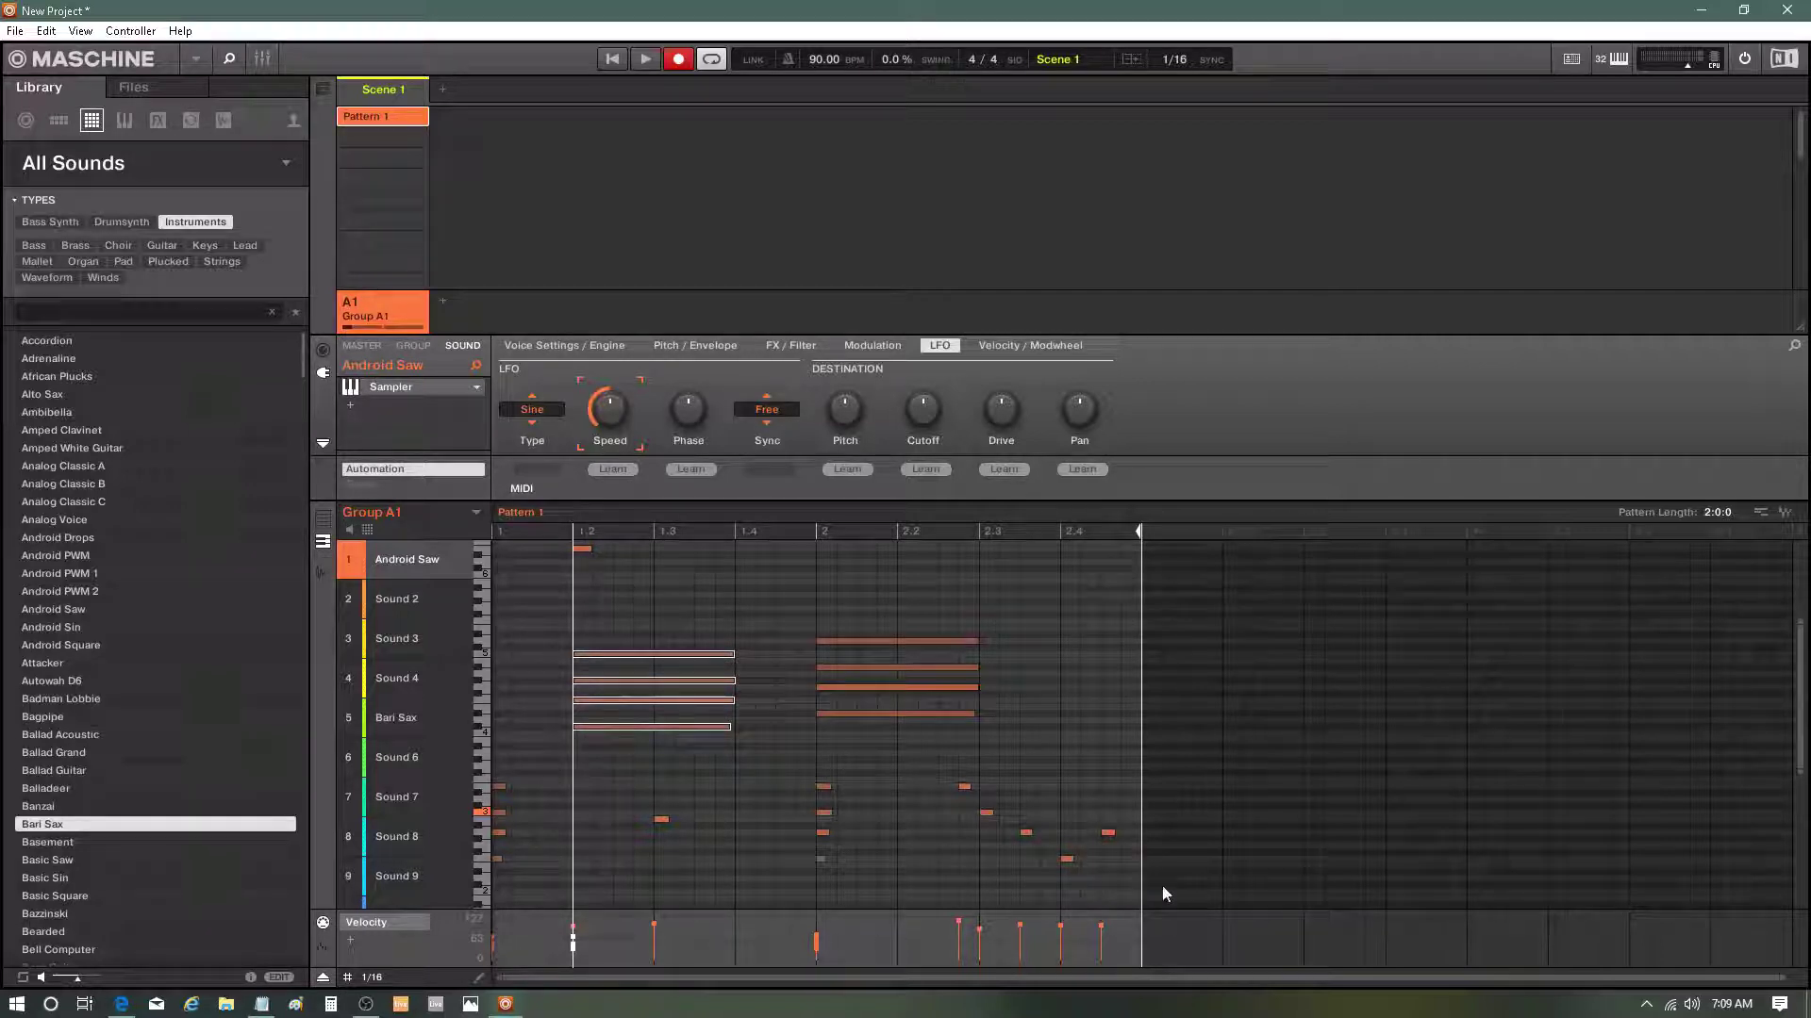
Cut Android Saw's short melody notes from bar 2 onward and show the empty Bari Sax sound.
scroll(1190, 891, down, 3)
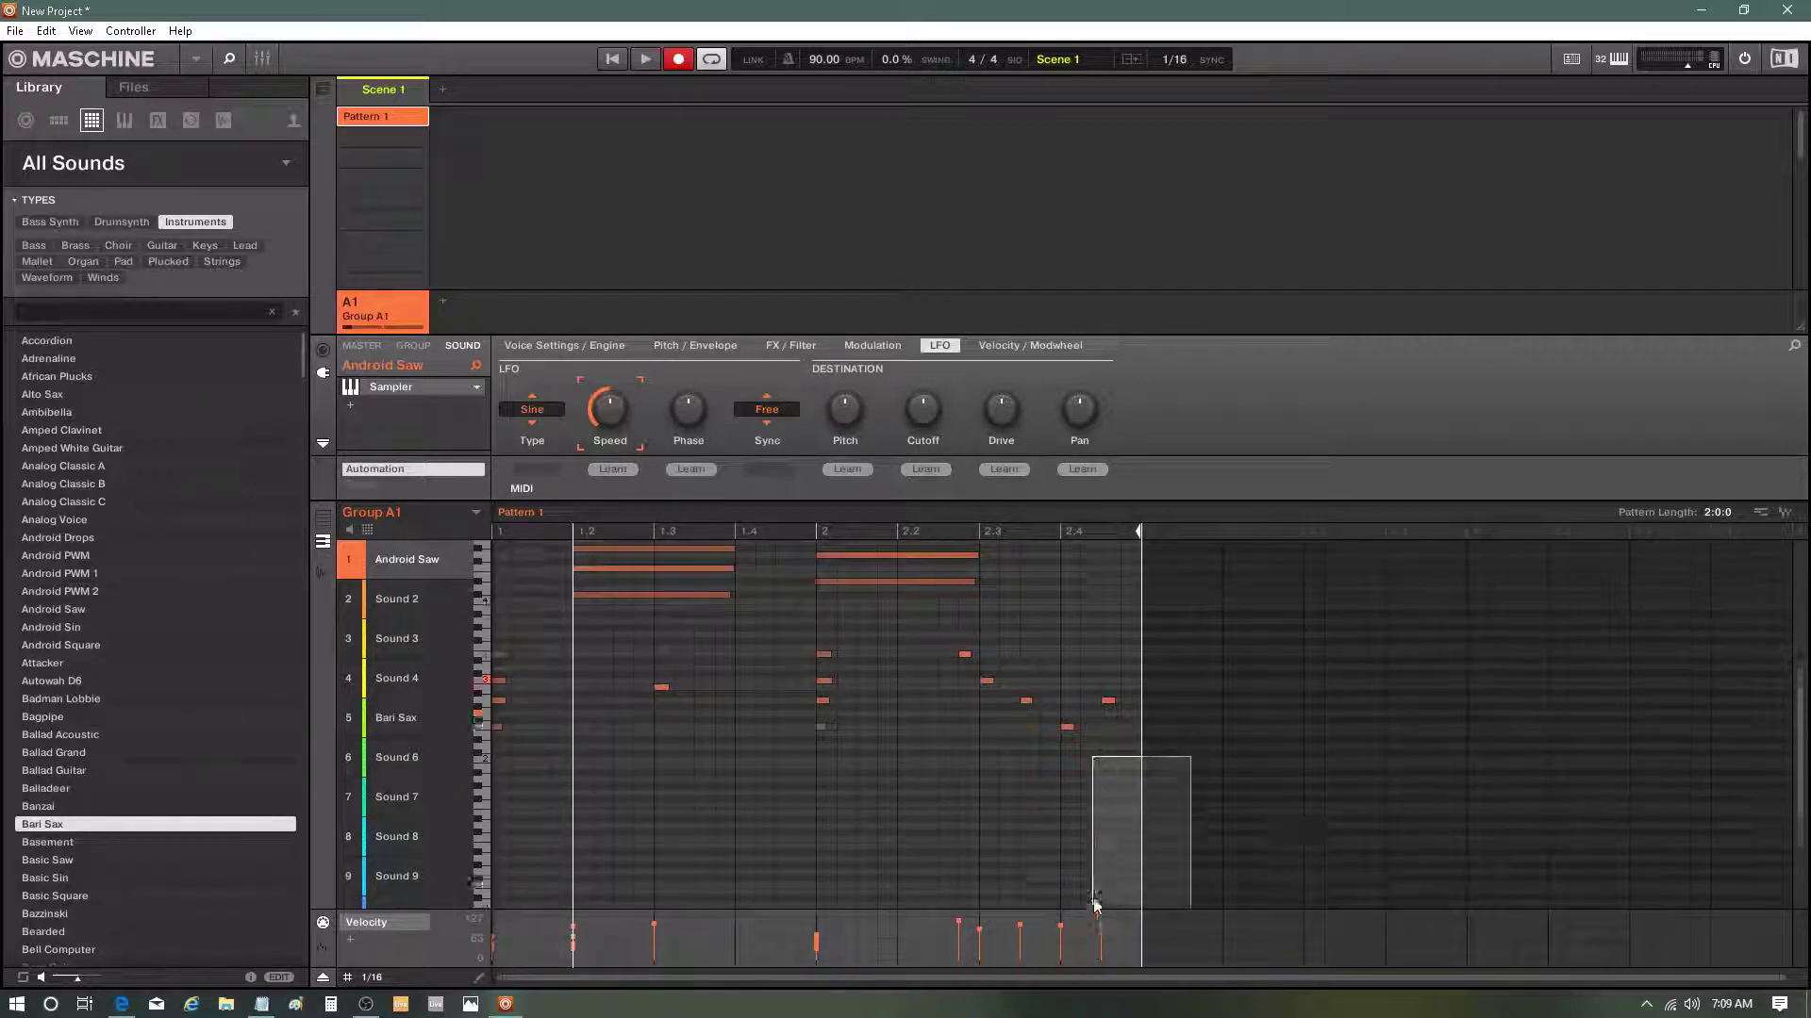
drag(1122, 811, 753, 632)
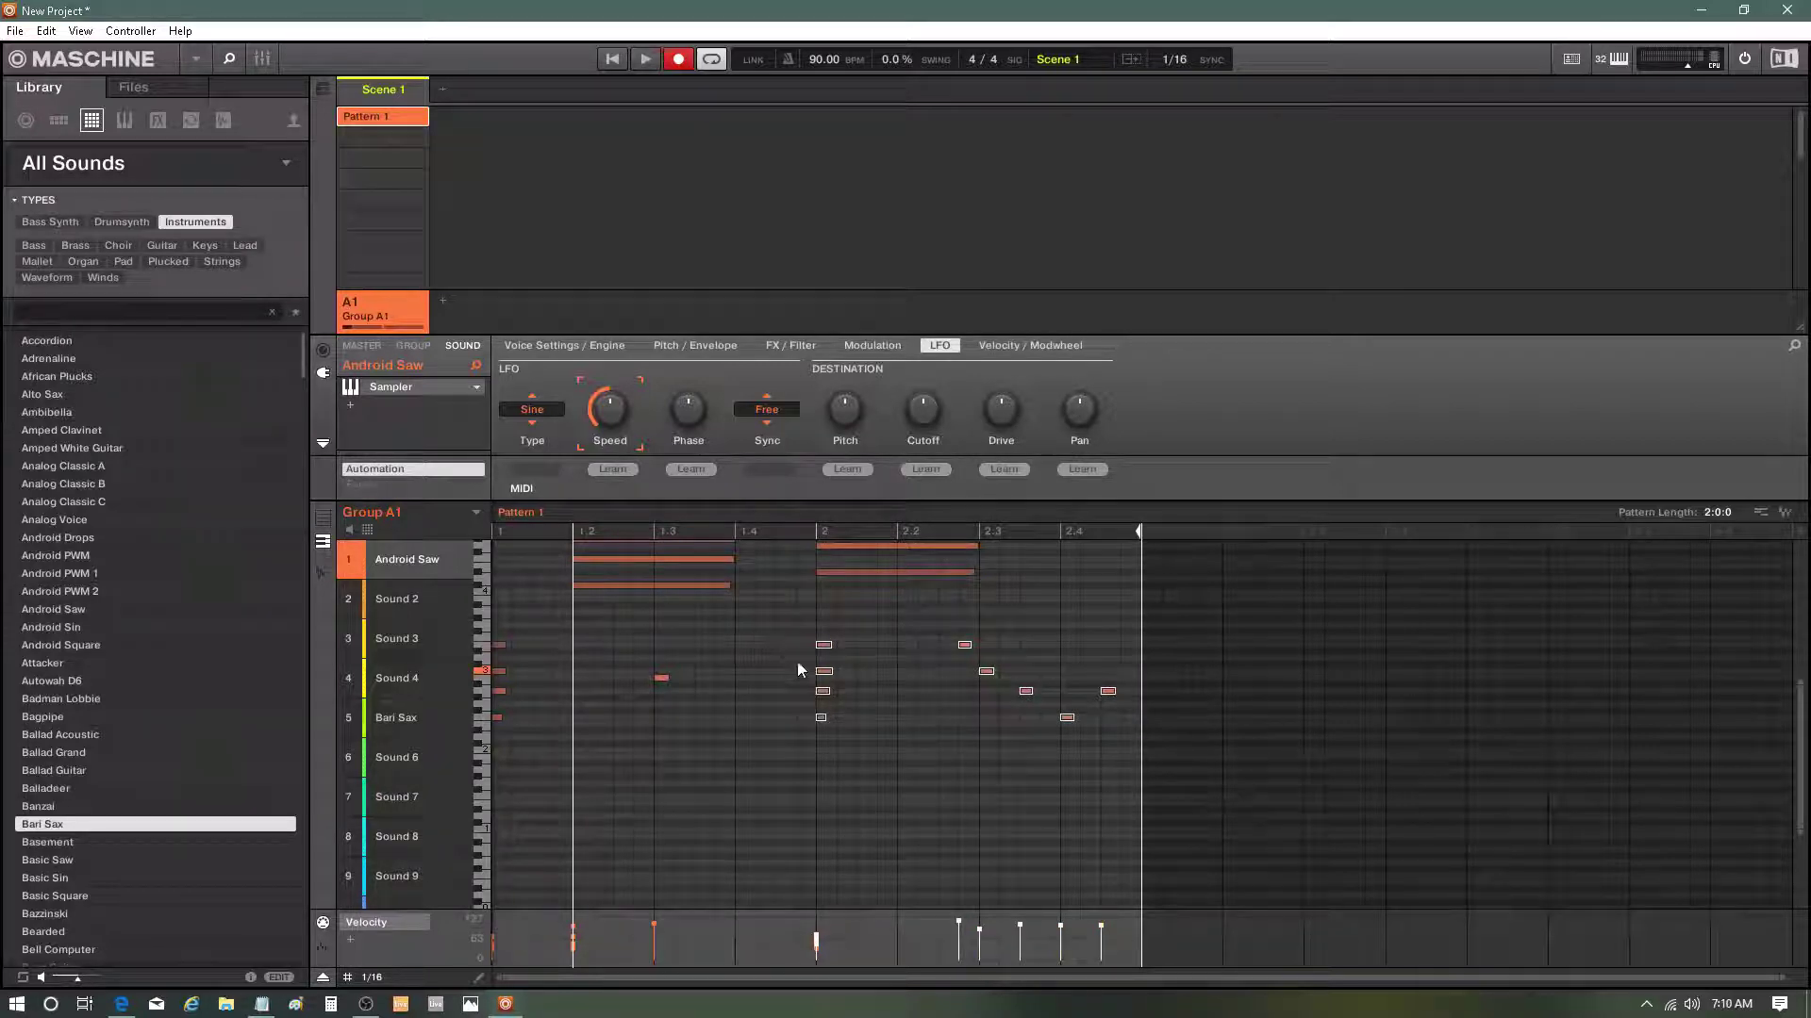
right_click(912, 715)
click(953, 773)
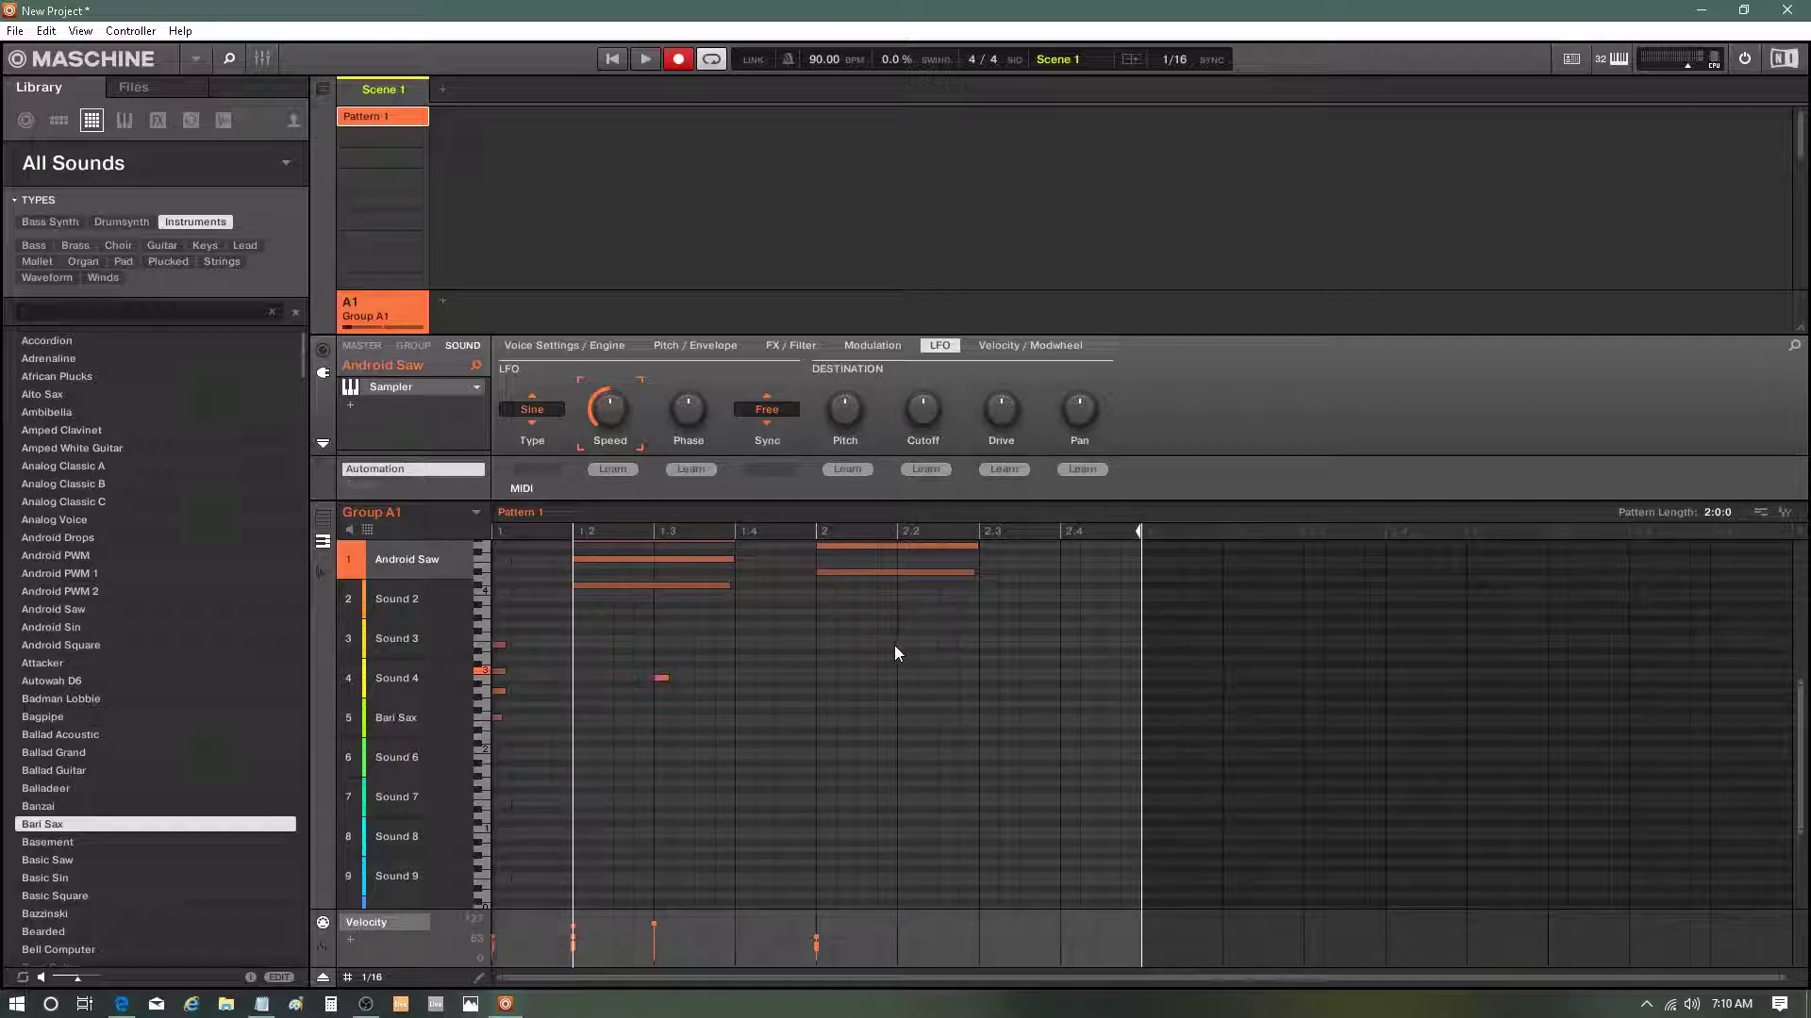
scroll(738, 779, up, 4)
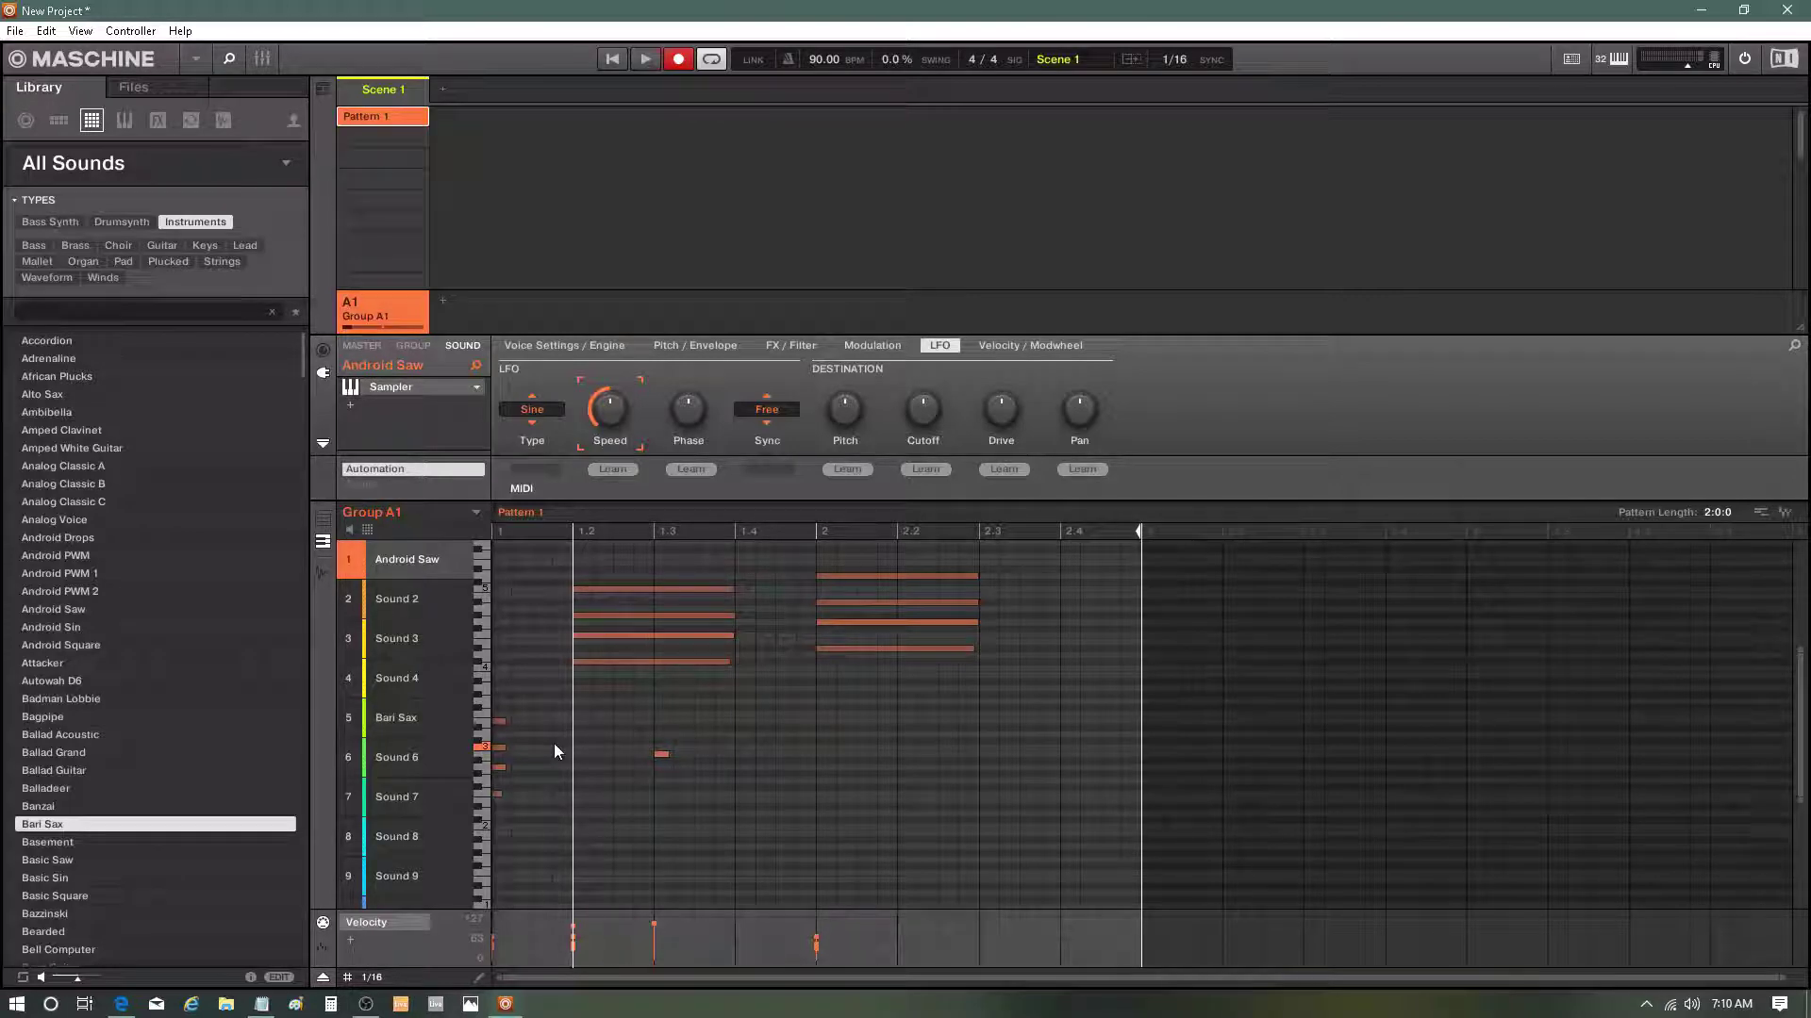
click(404, 721)
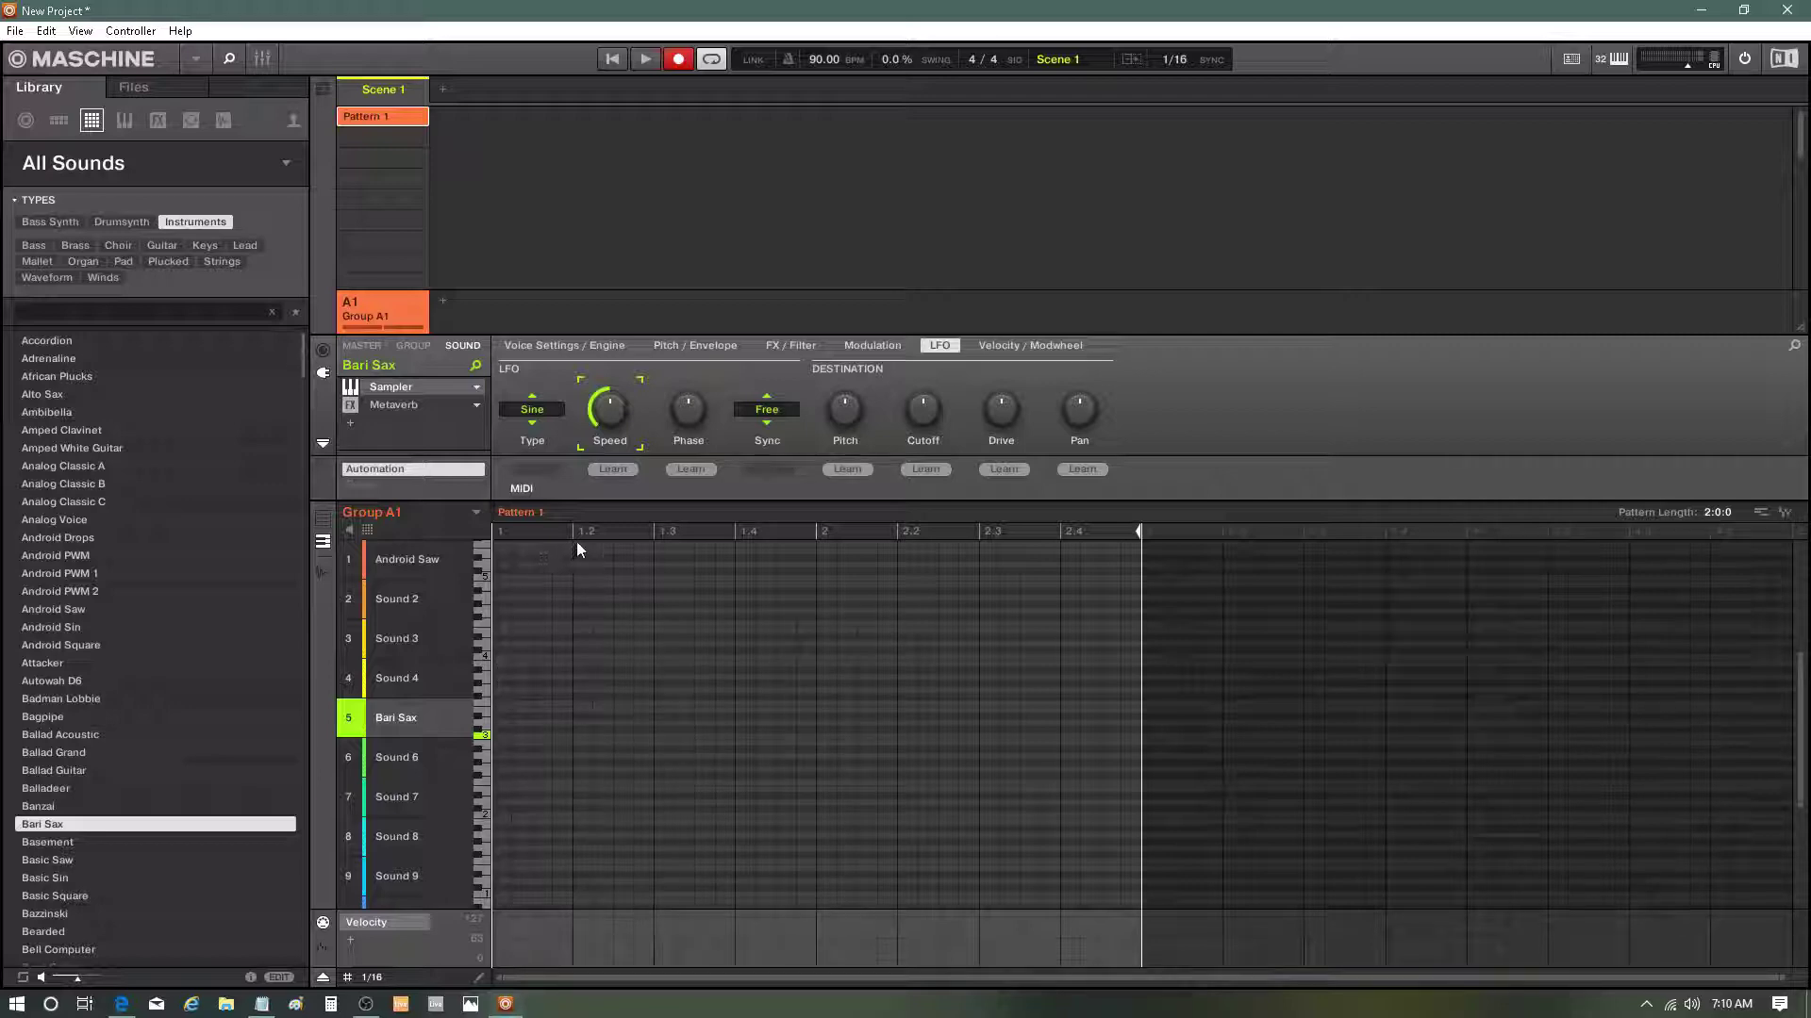
Paste the cut melody notes into Bari Sax starting at bar 2, checking Android Saw's remaining notes.
click(826, 534)
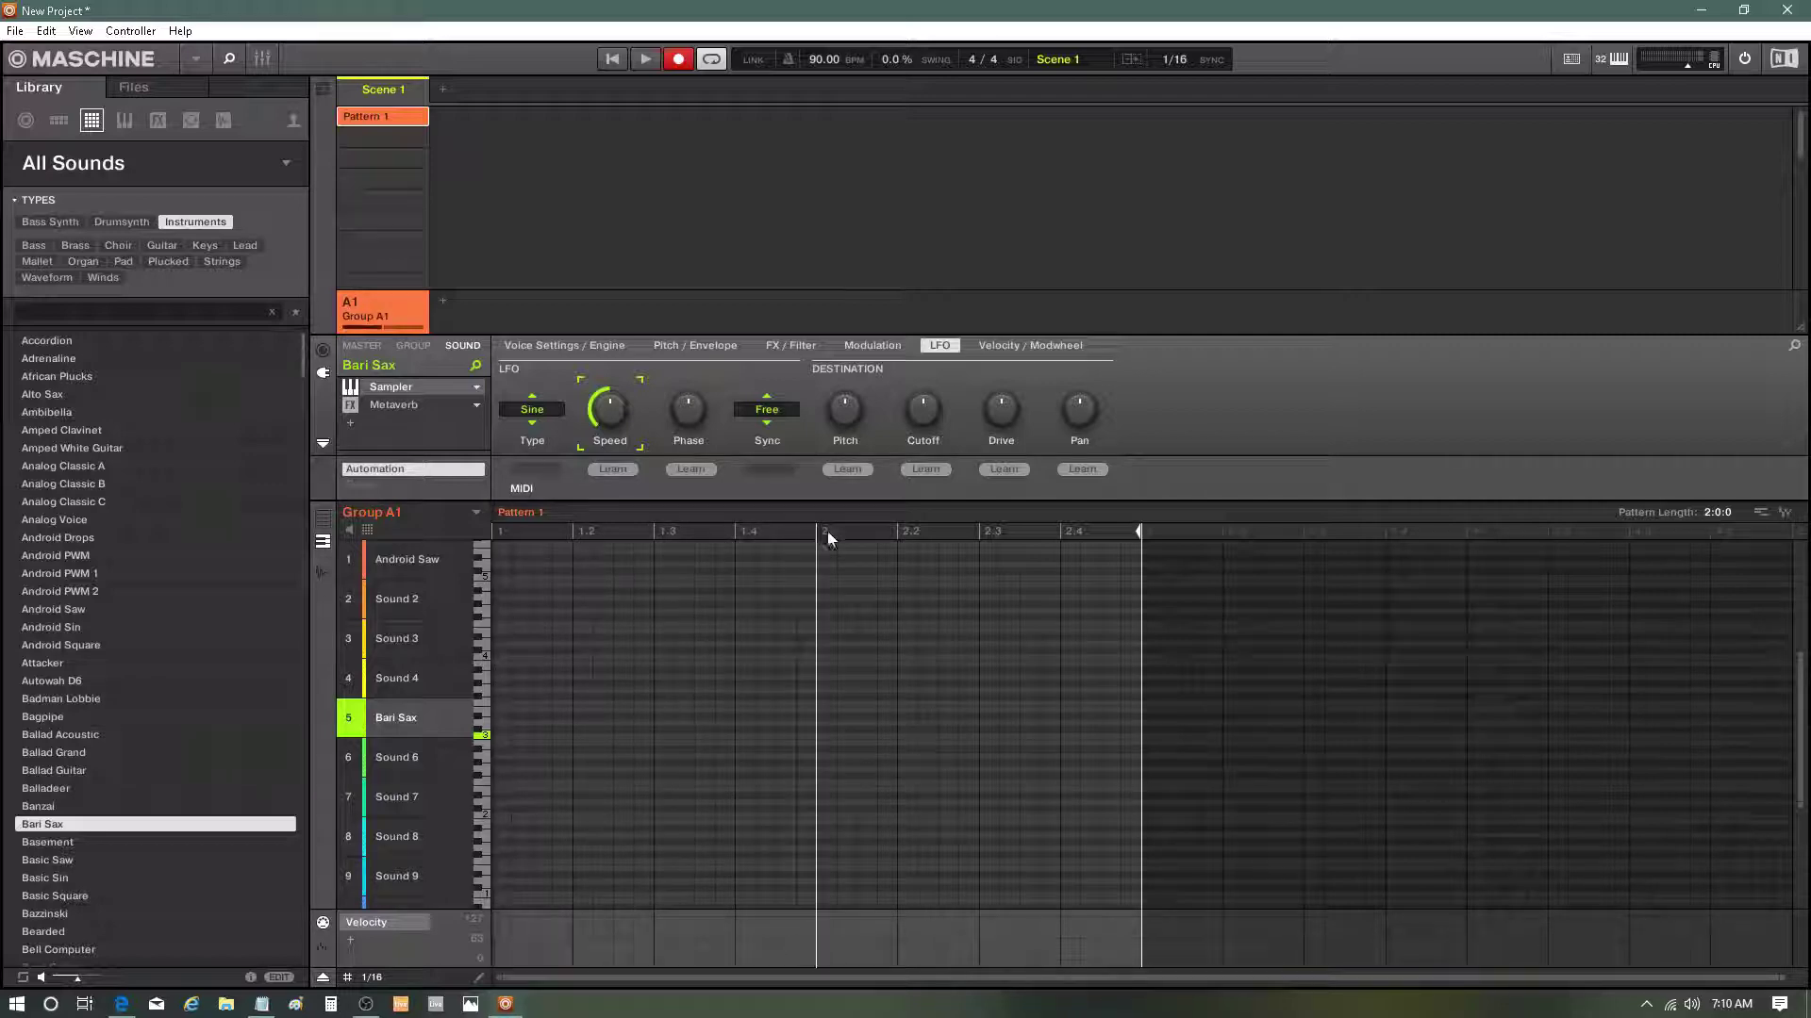
click(824, 530)
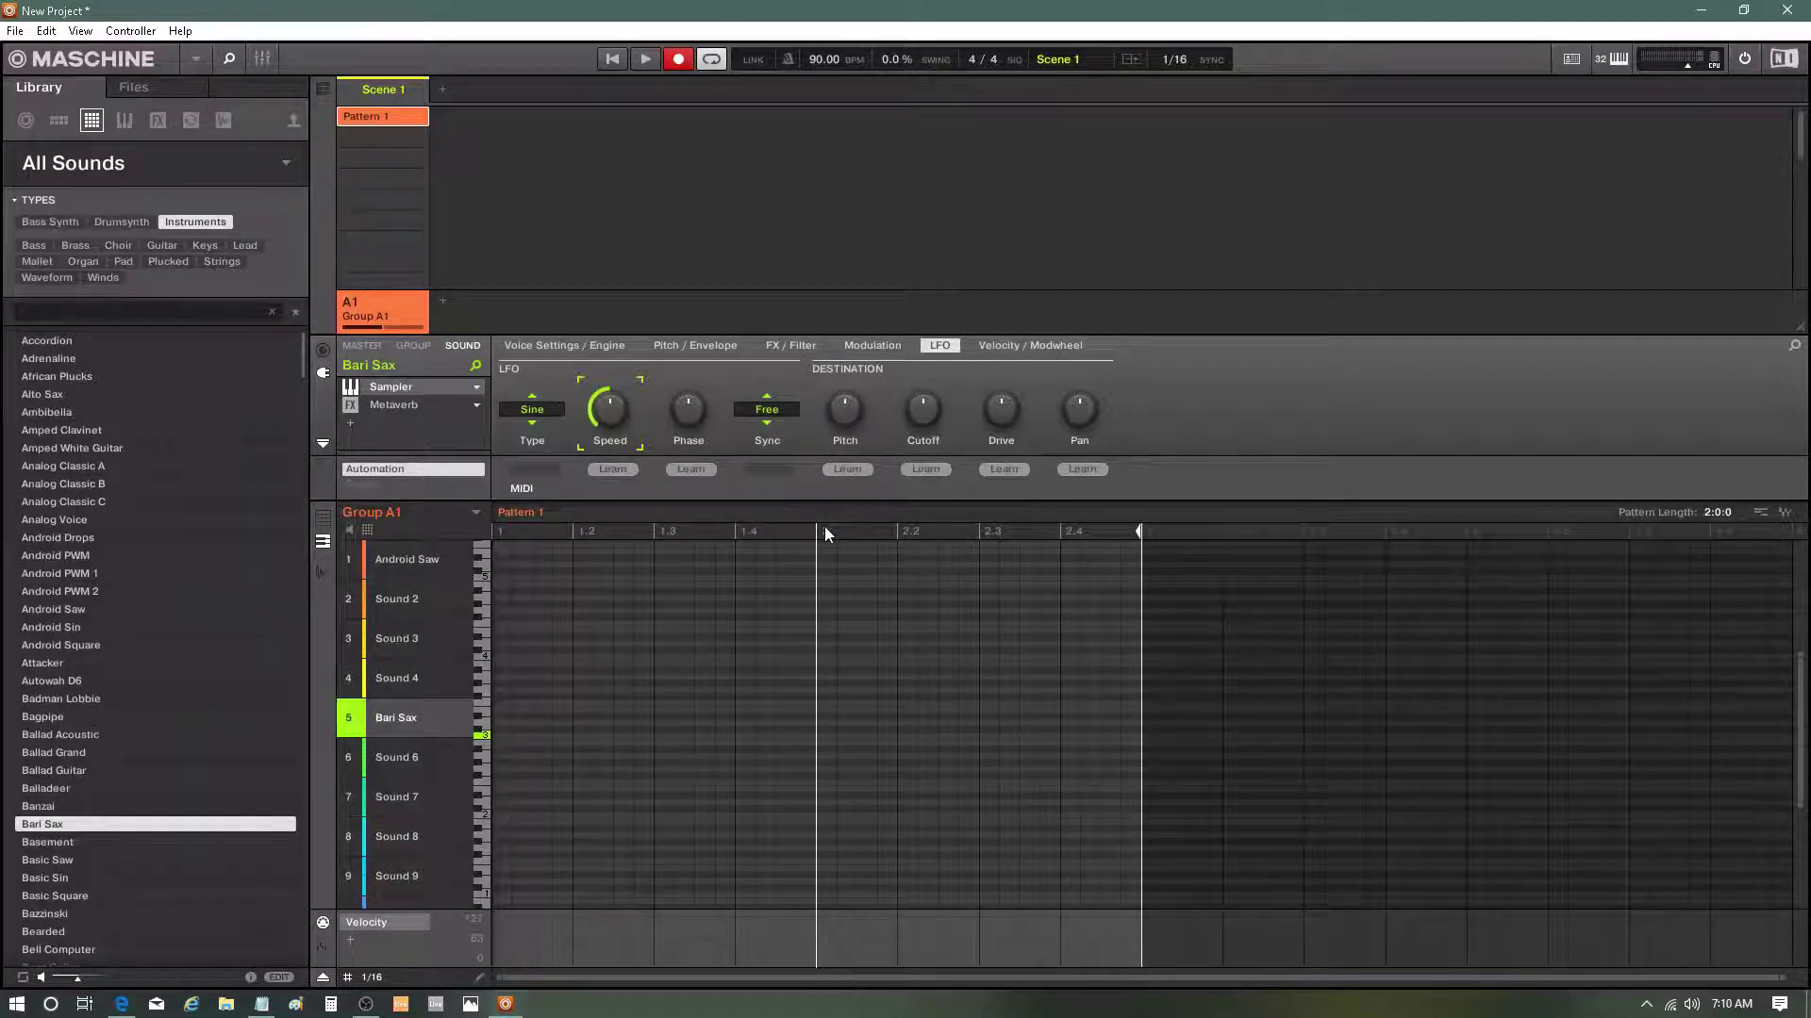
right_click(829, 559)
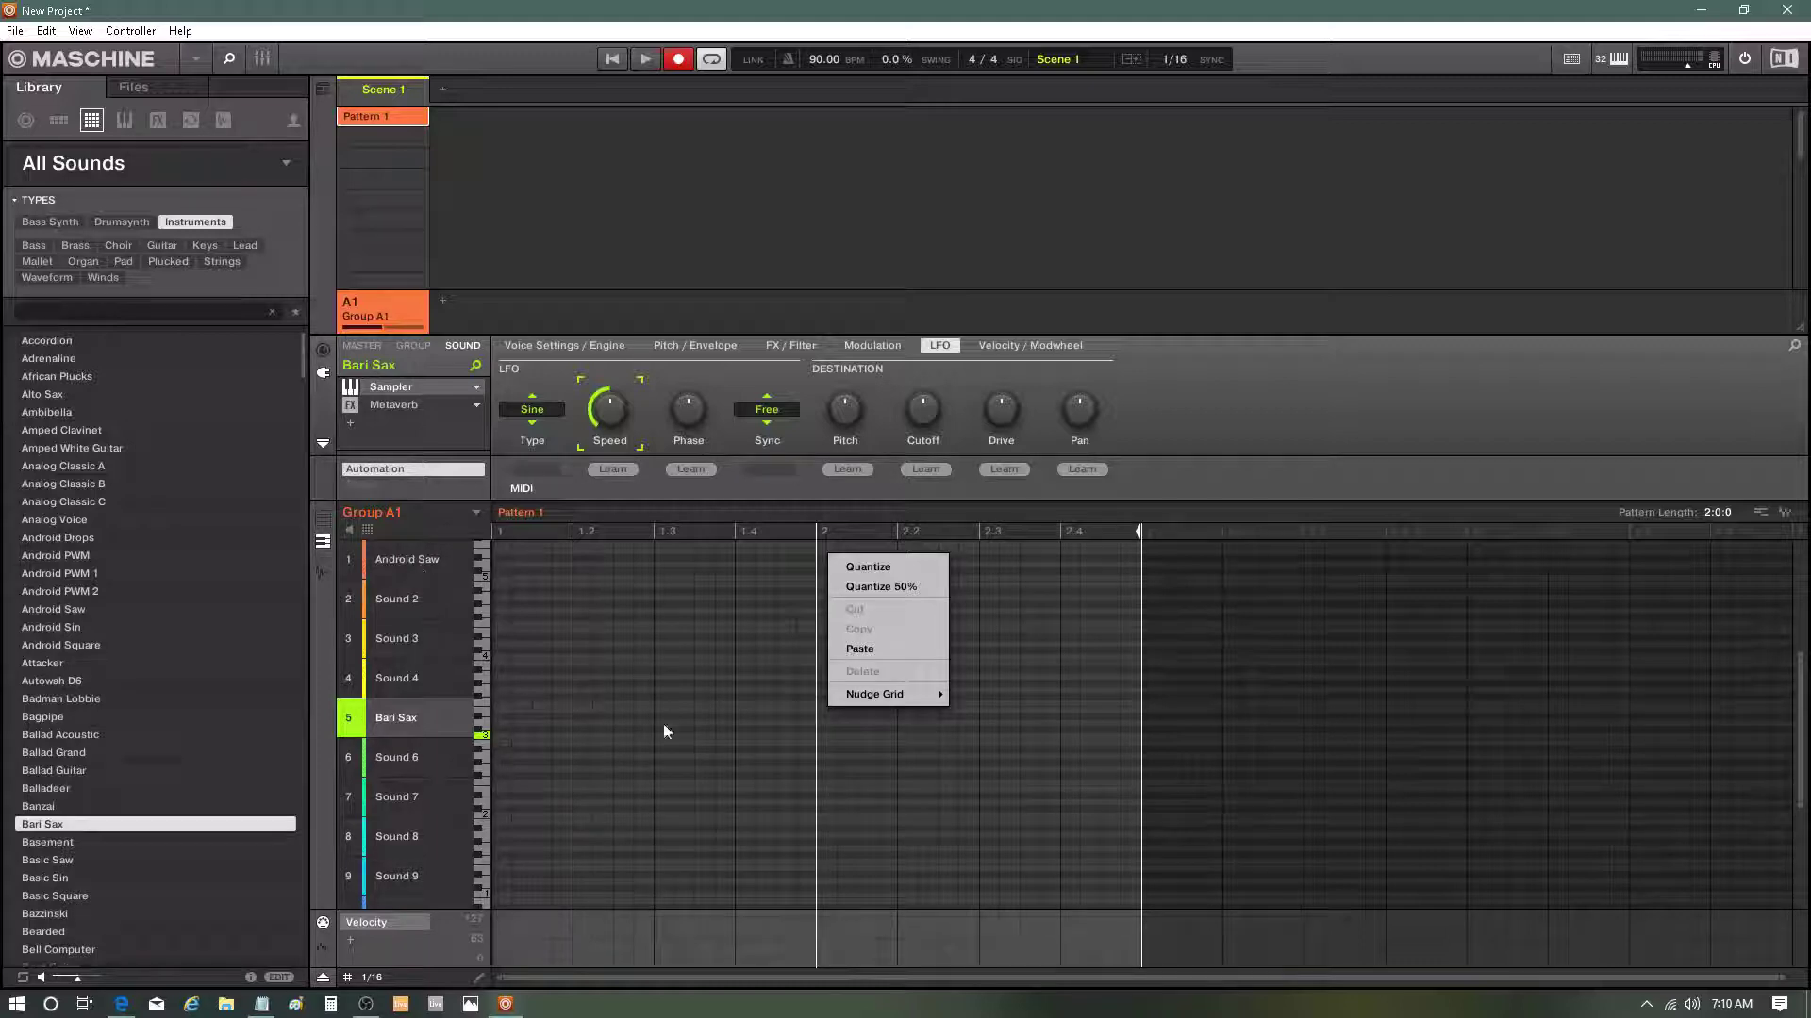
click(410, 562)
click(415, 556)
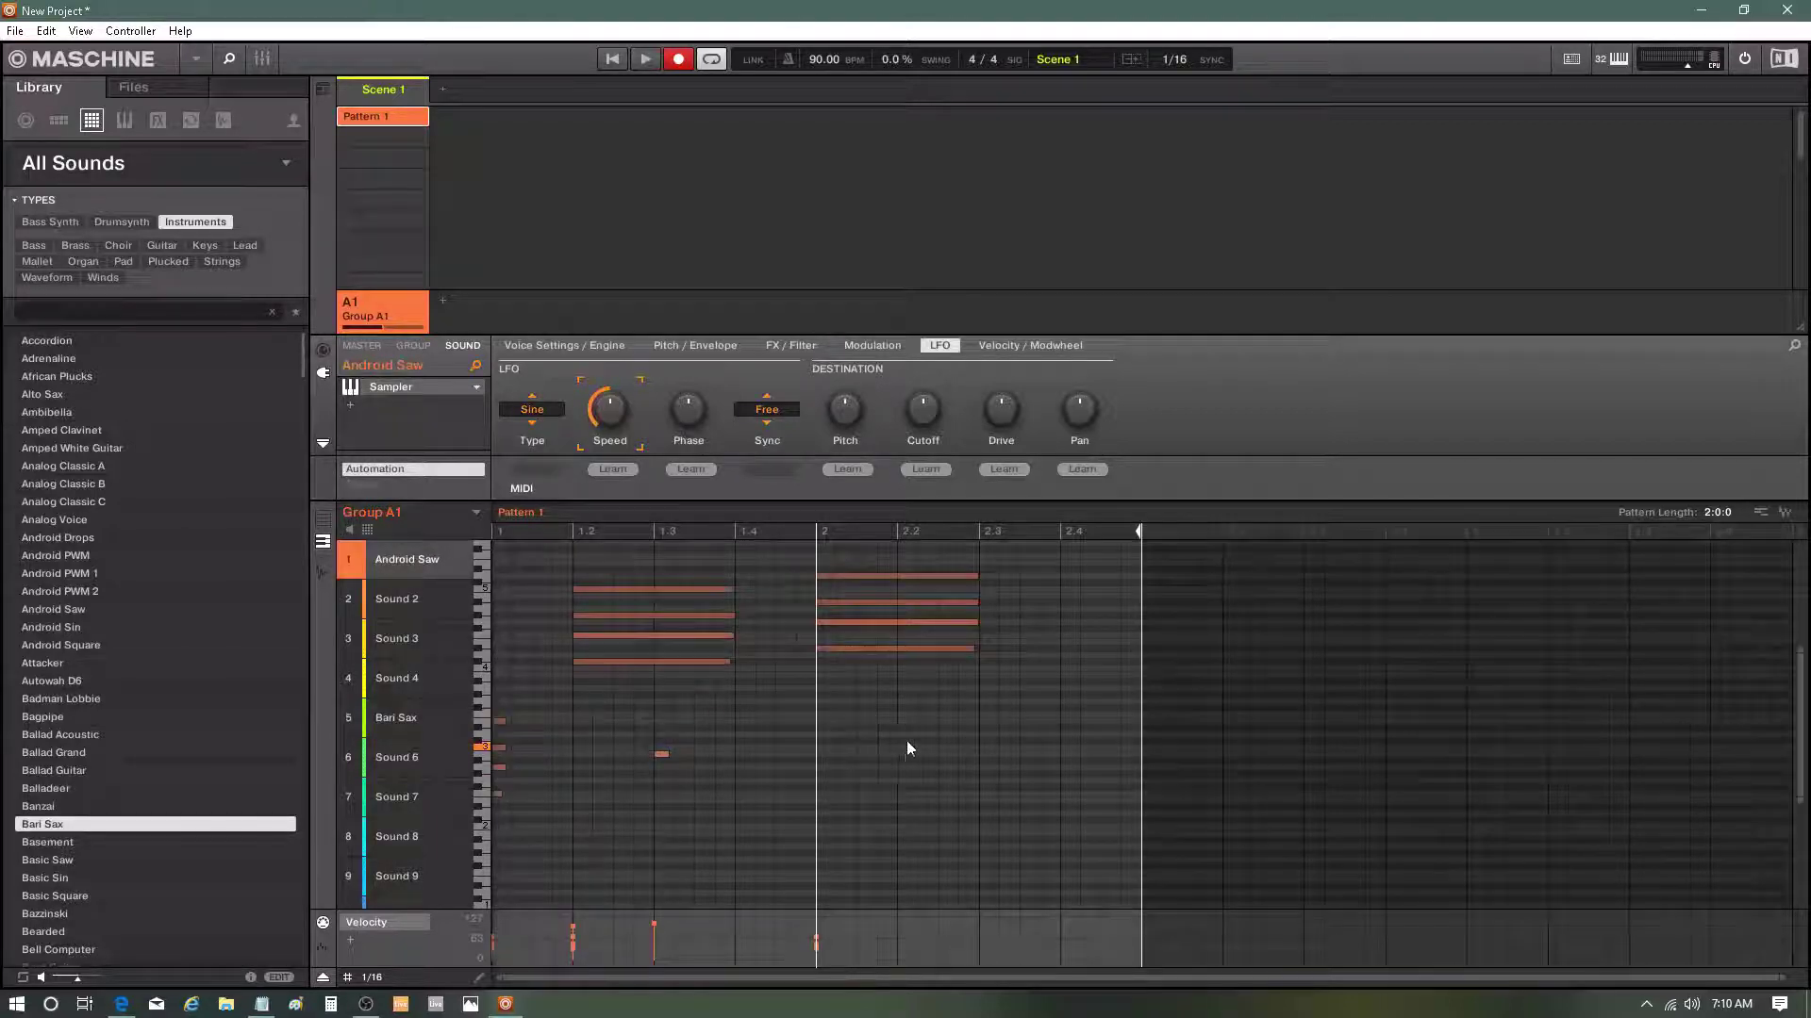
click(401, 720)
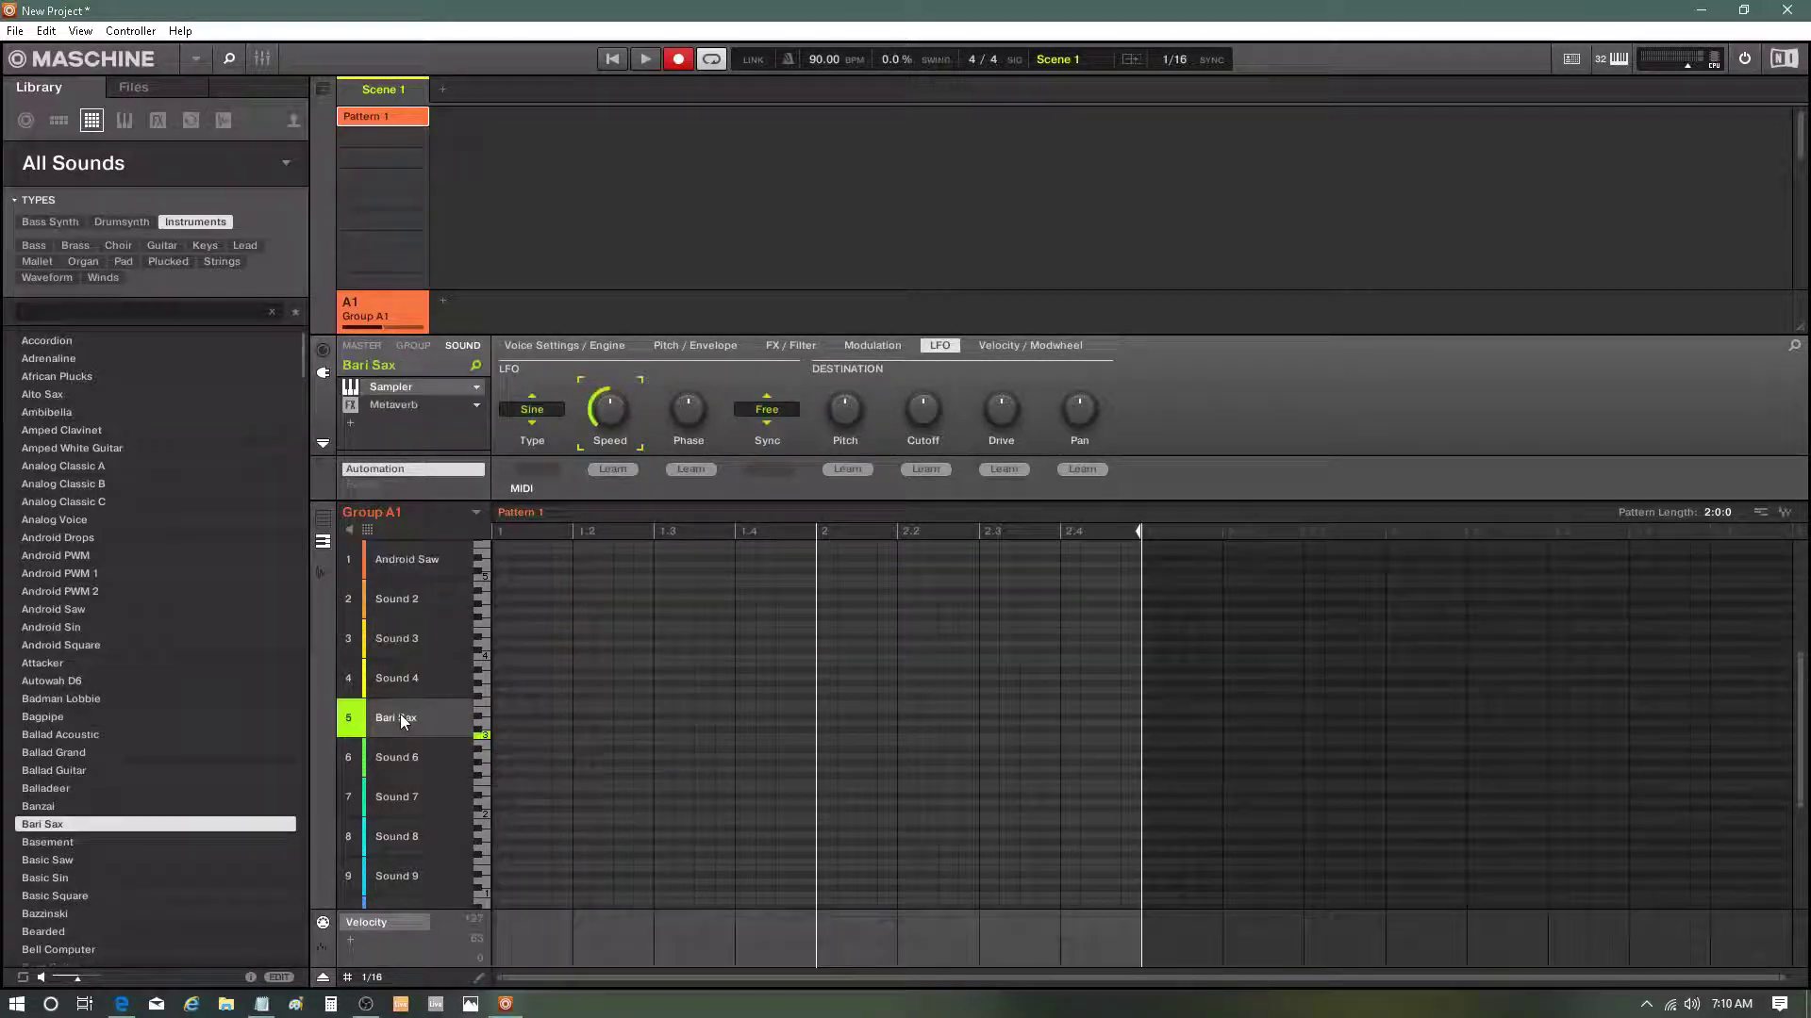
right_click(822, 740)
click(848, 835)
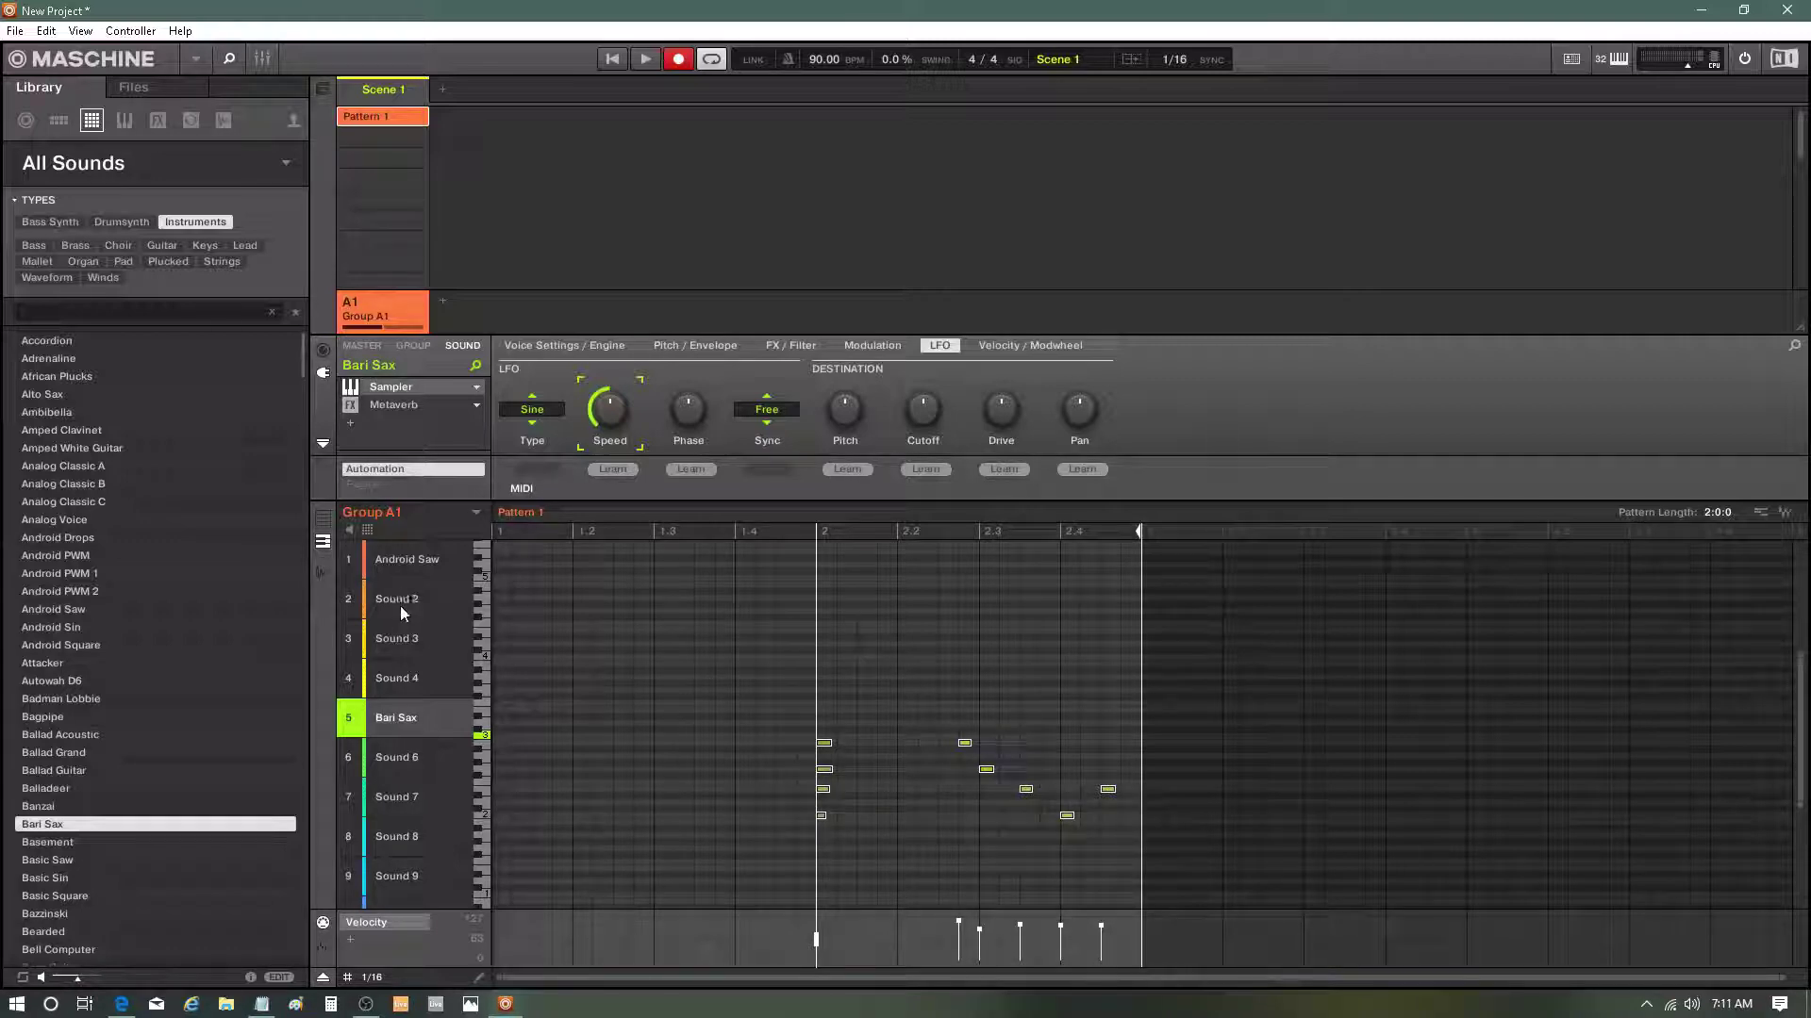
click(407, 559)
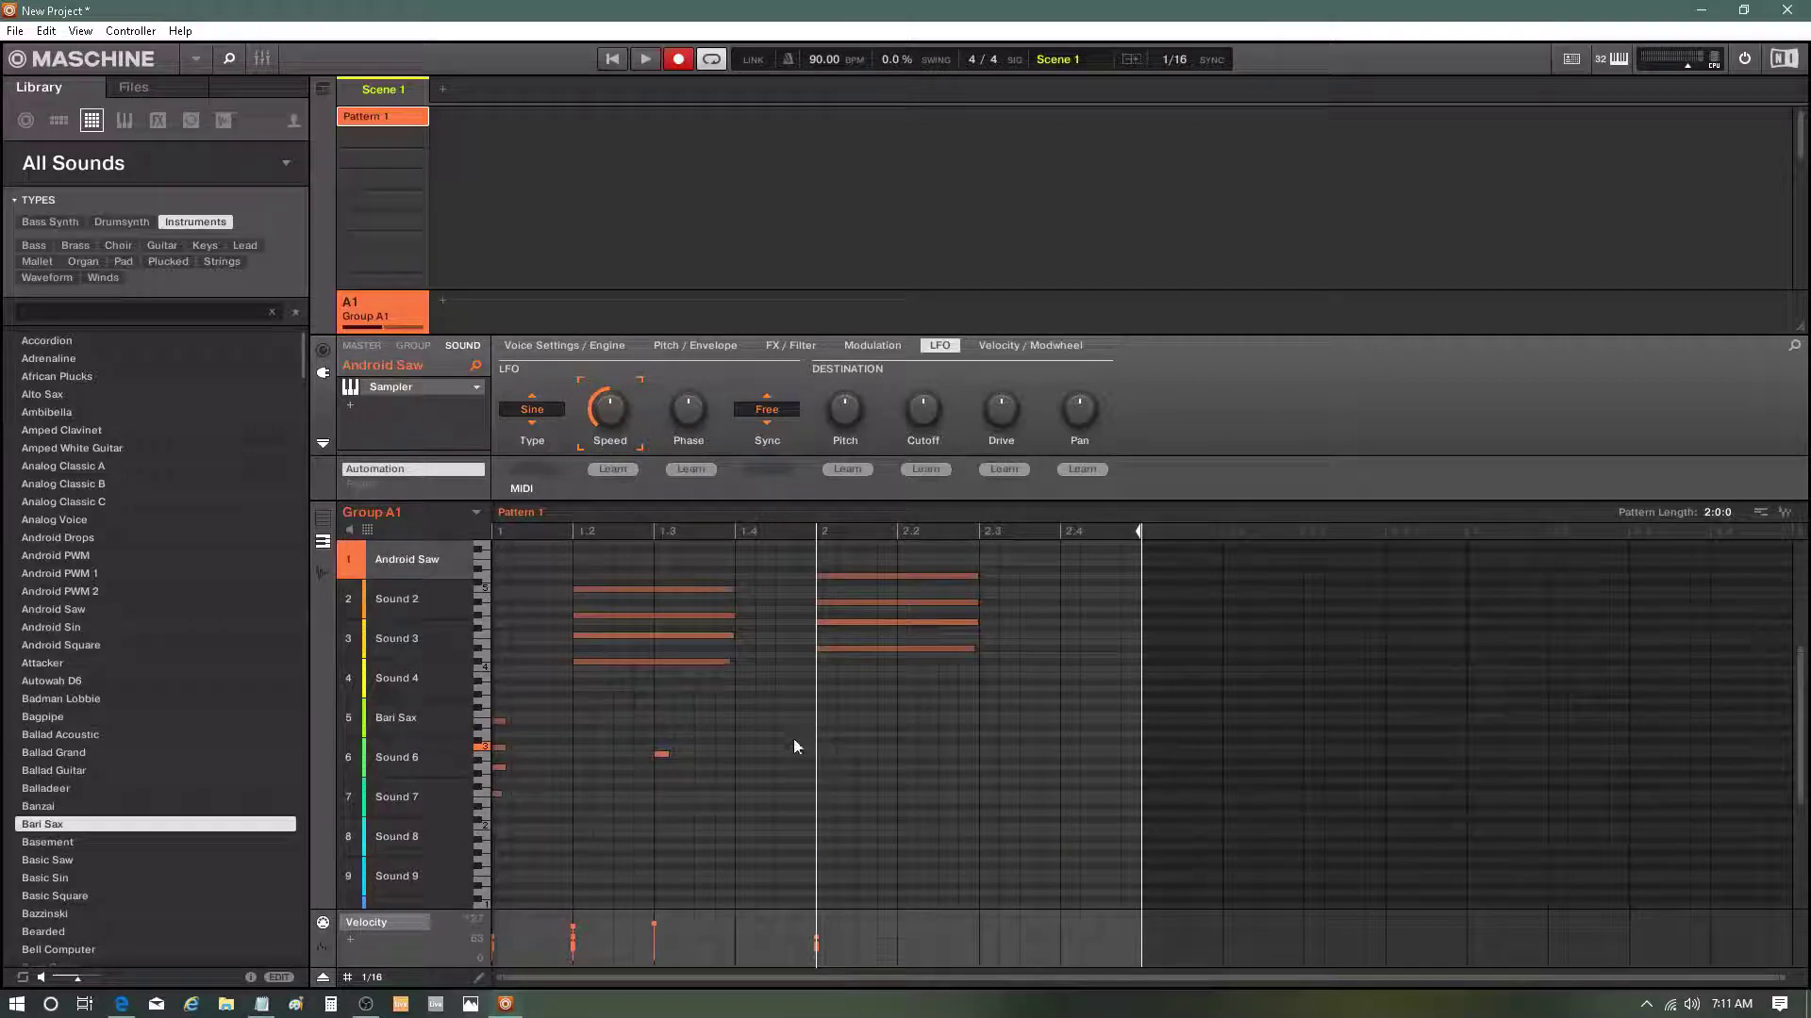
click(404, 722)
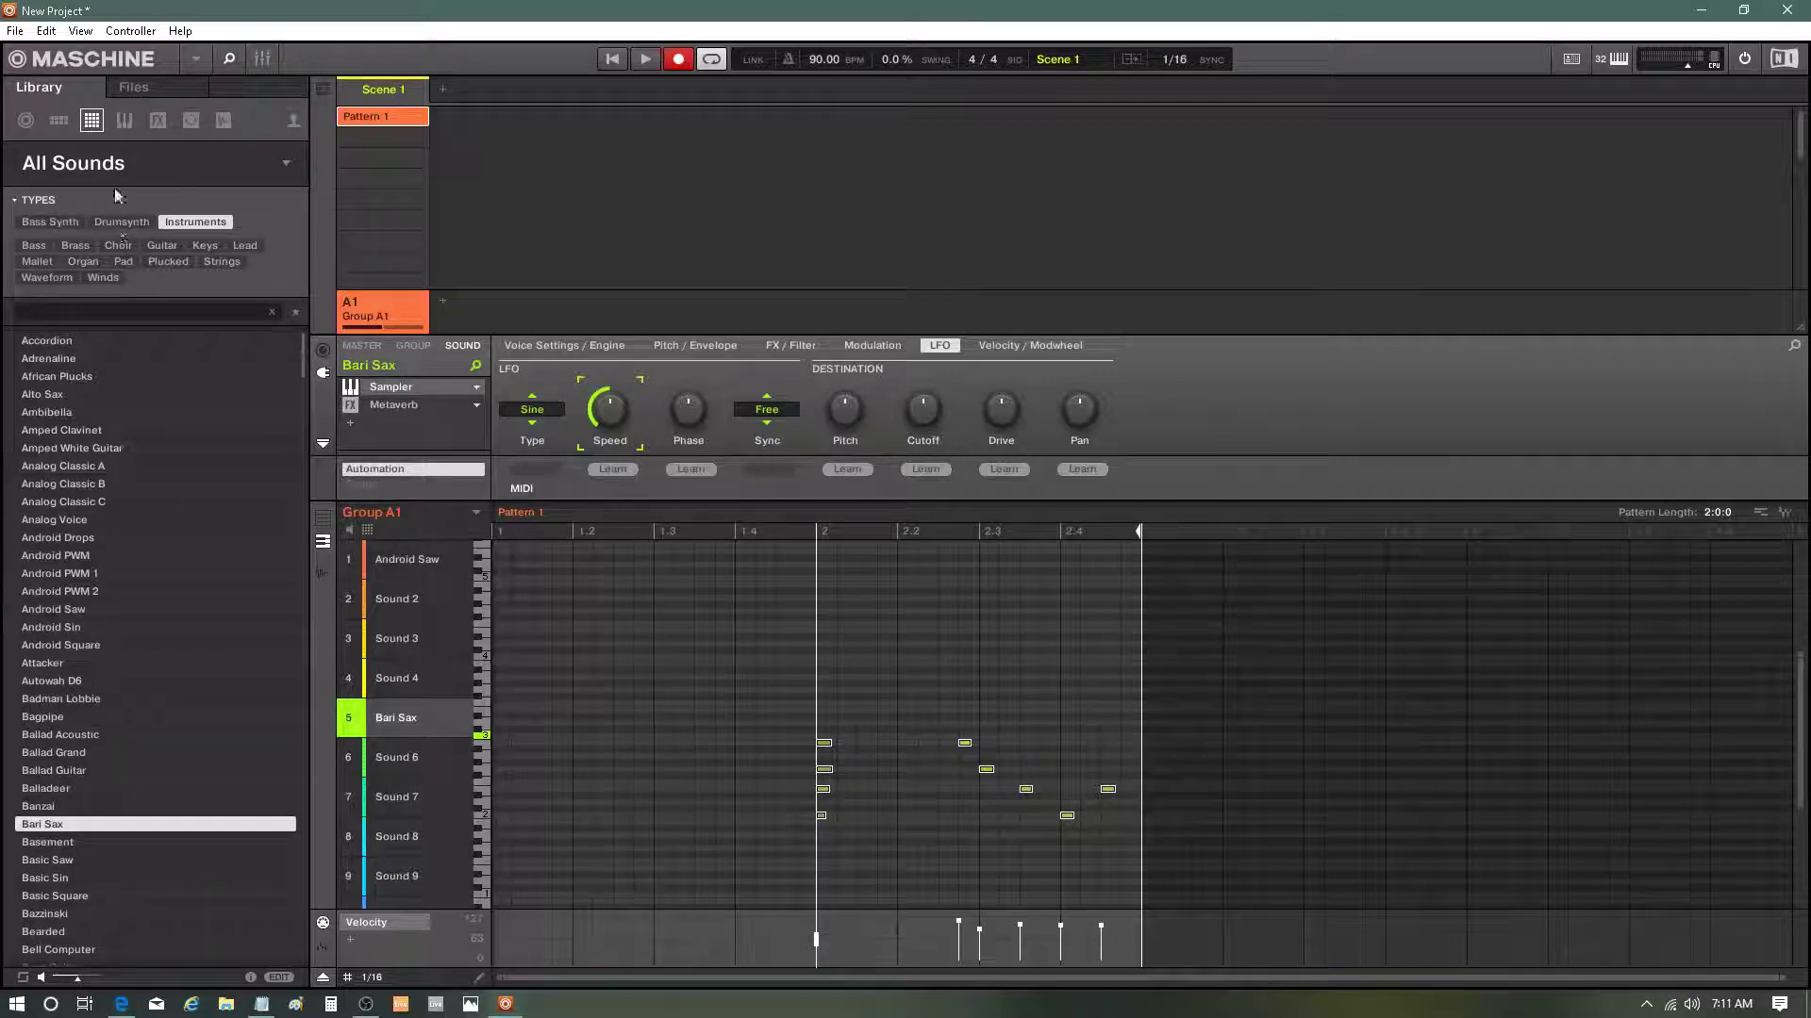
Load the Abbey Road 60s Early Direct Kit into new group B1 and add a kick note at 1.1.
click(57, 119)
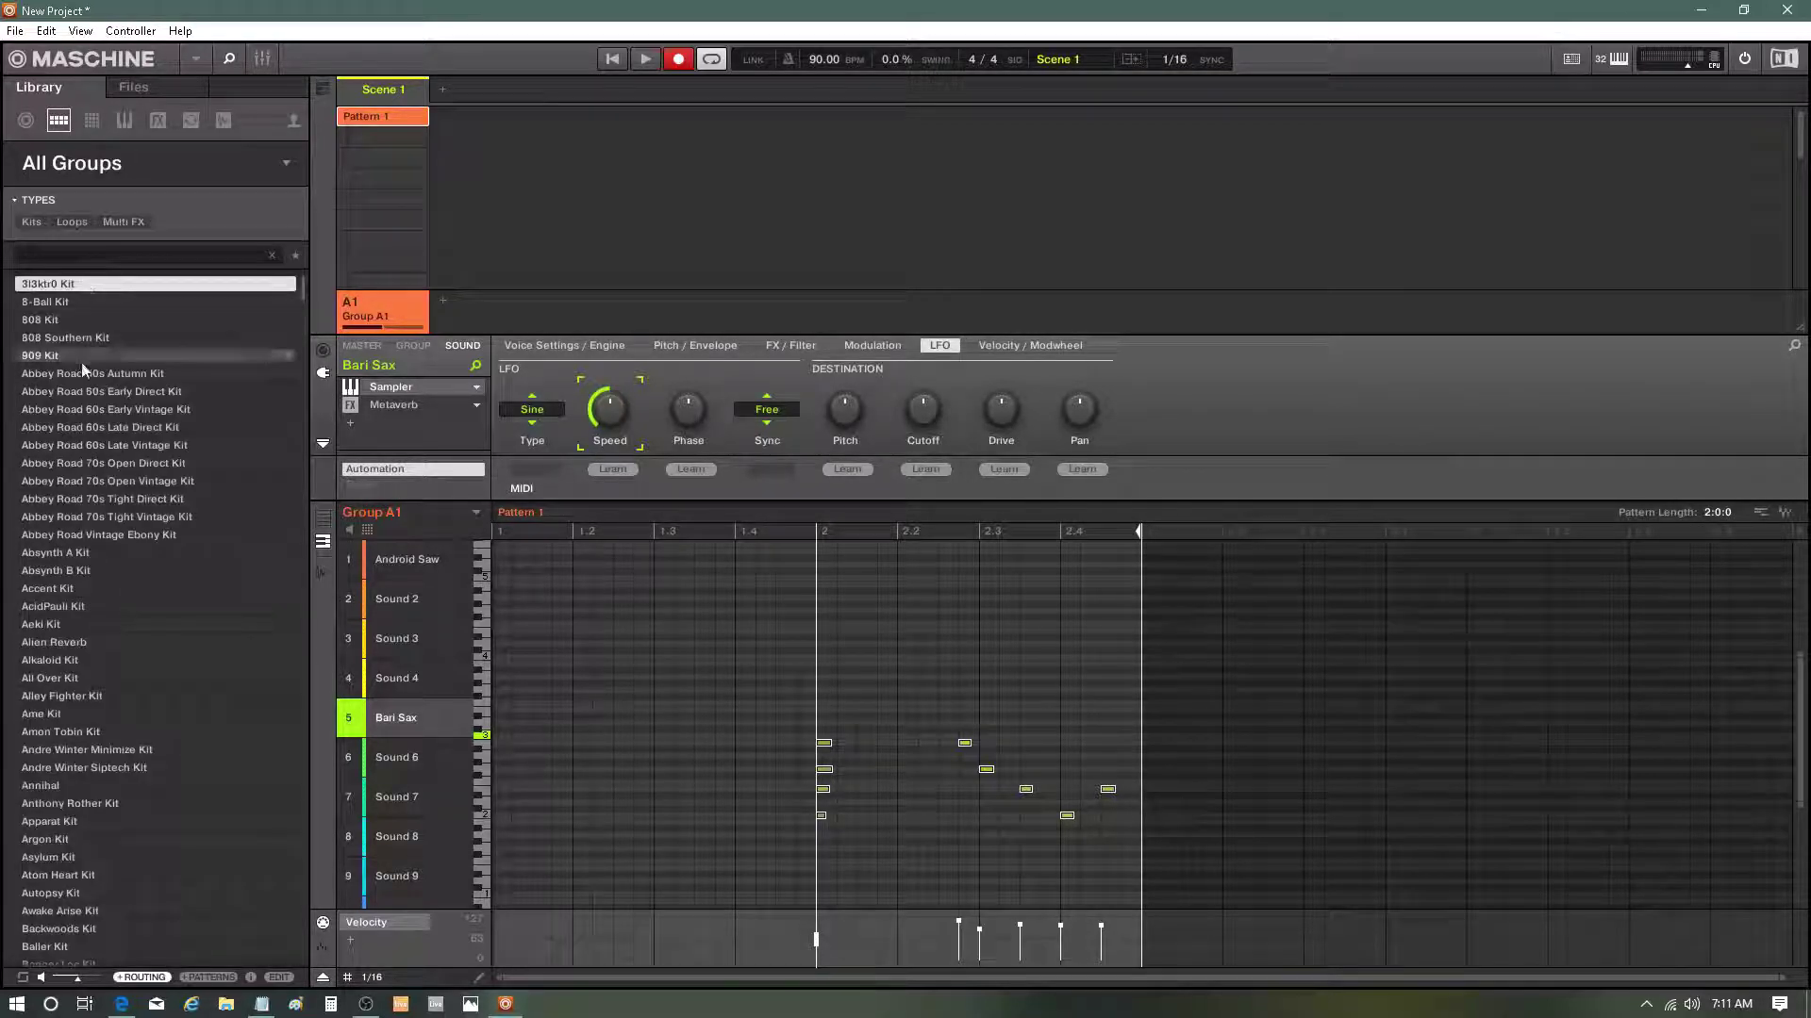
drag(94, 391, 444, 312)
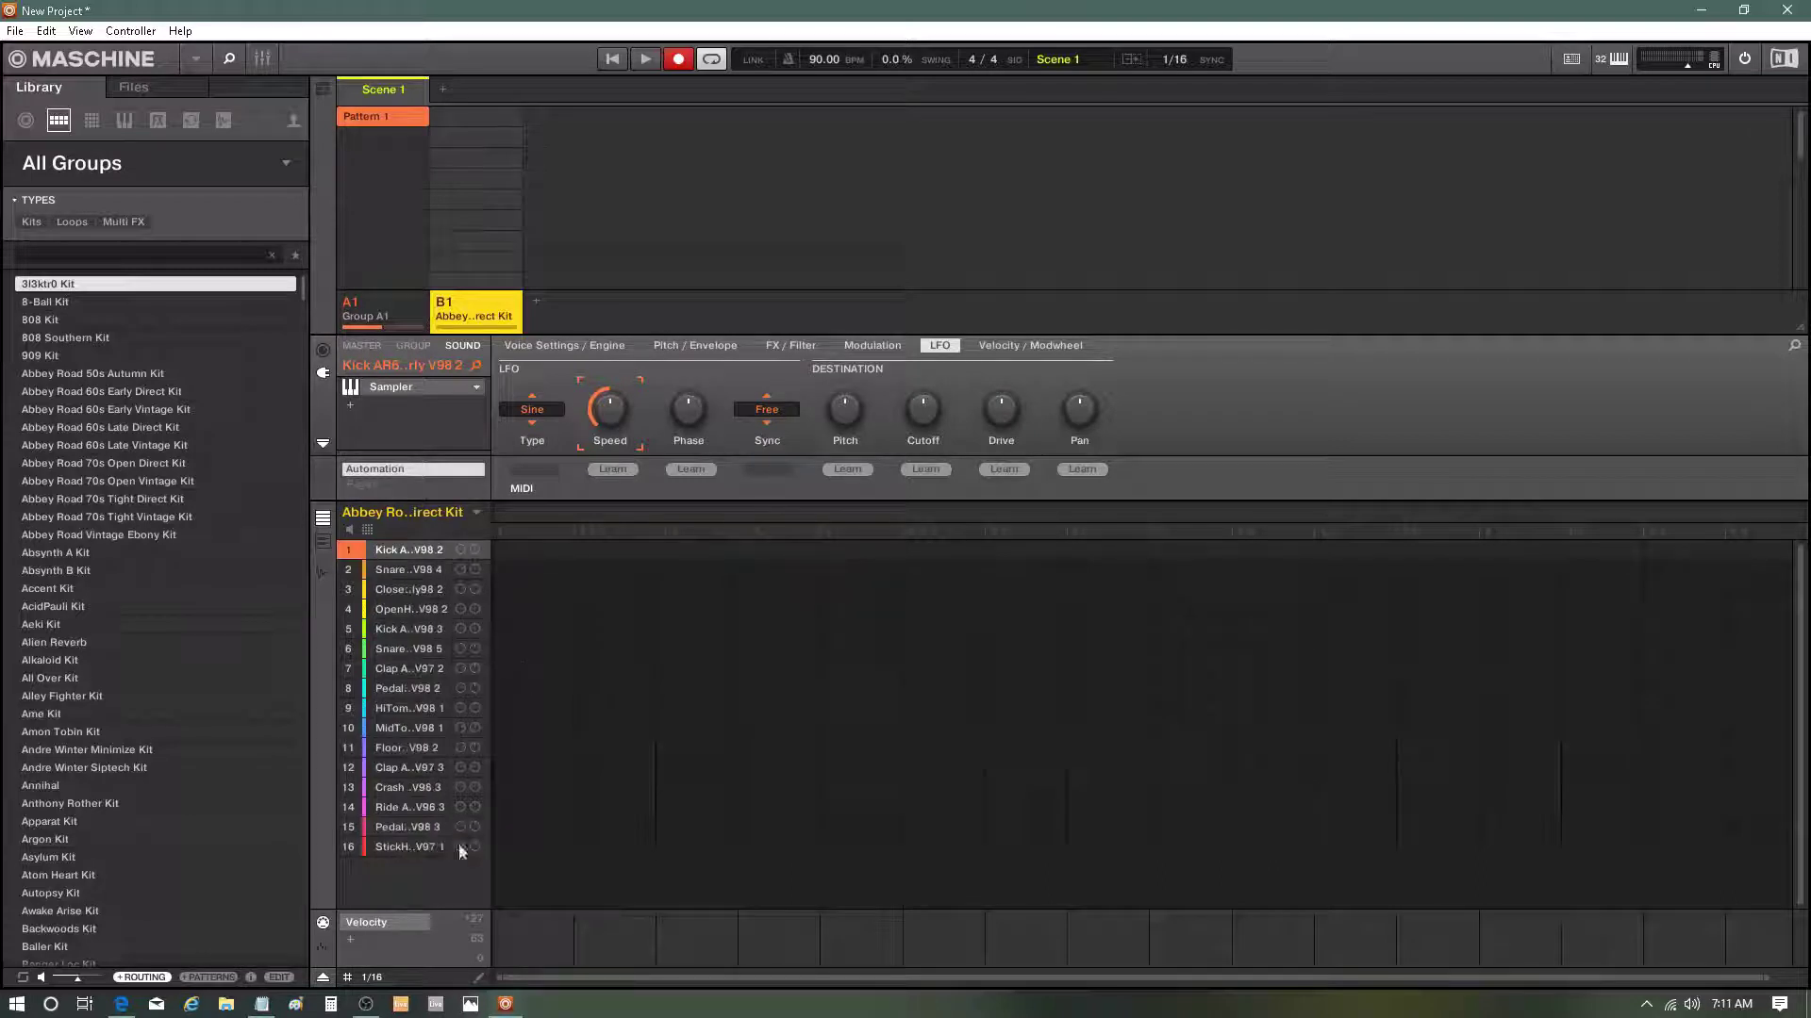
double_click(551, 629)
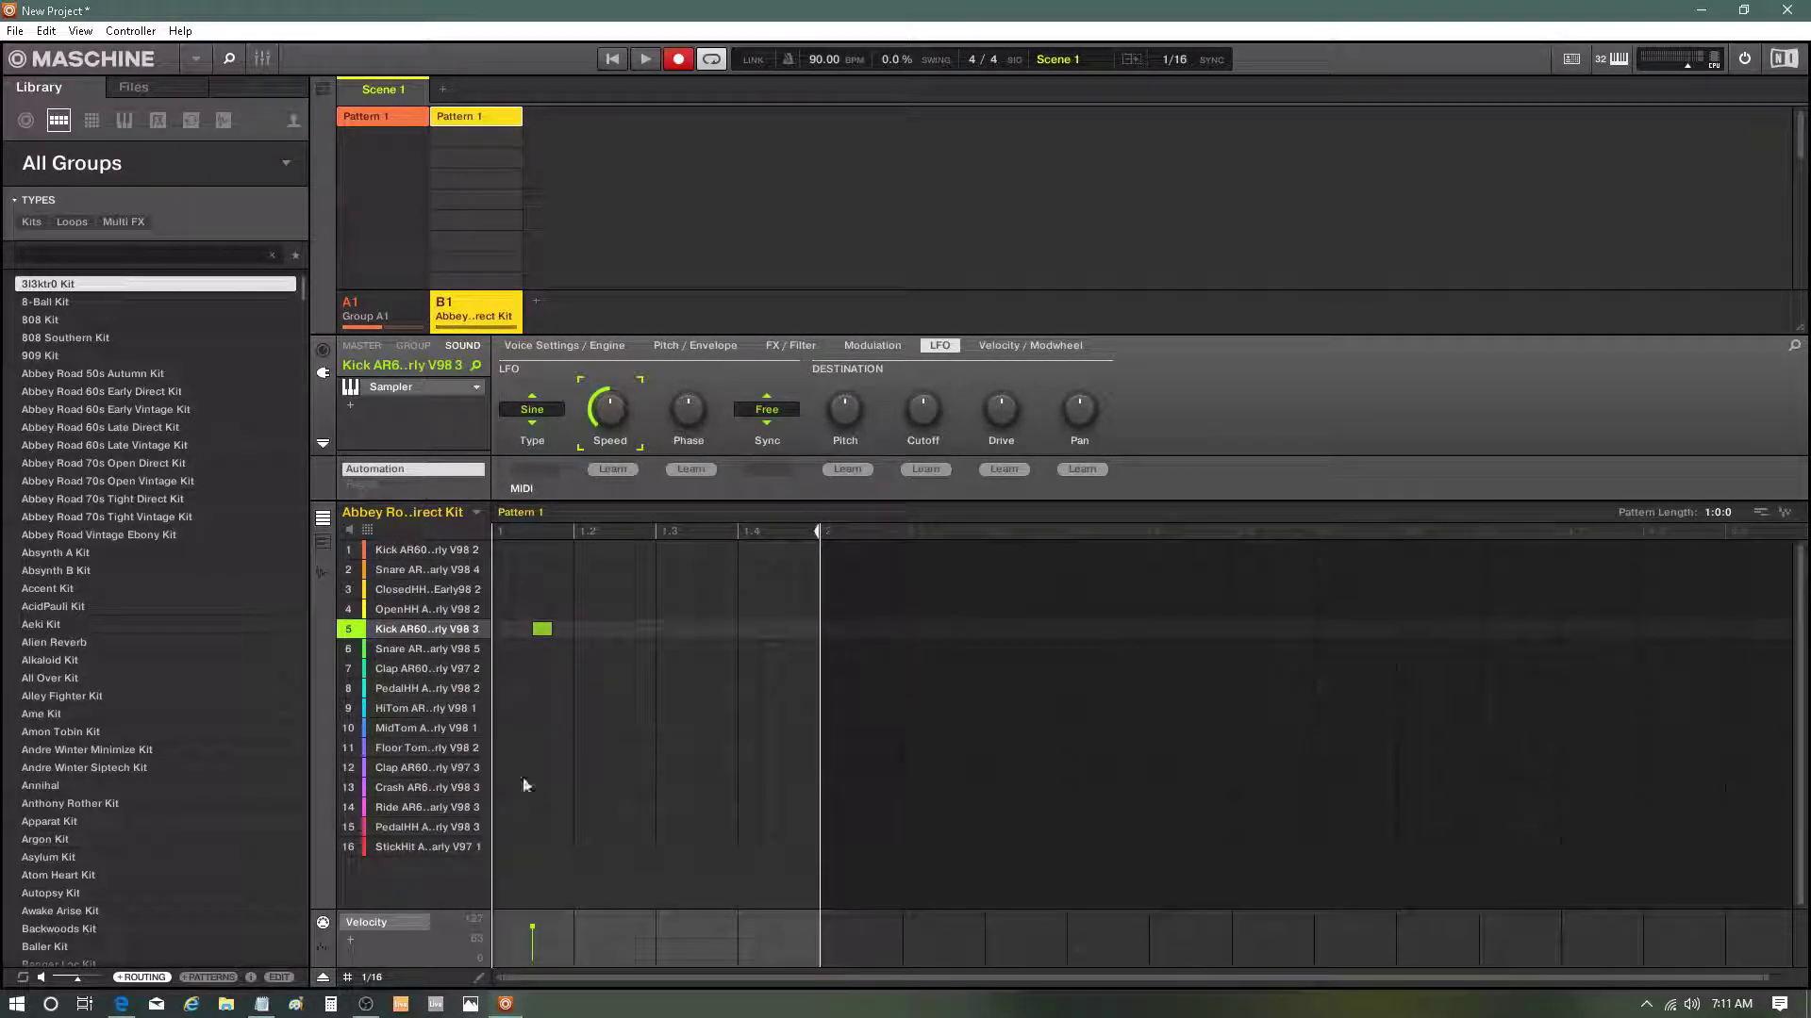
Draw 1/16 closed hi-hat notes across bar 1, keeping the pattern one bar long.
click(396, 589)
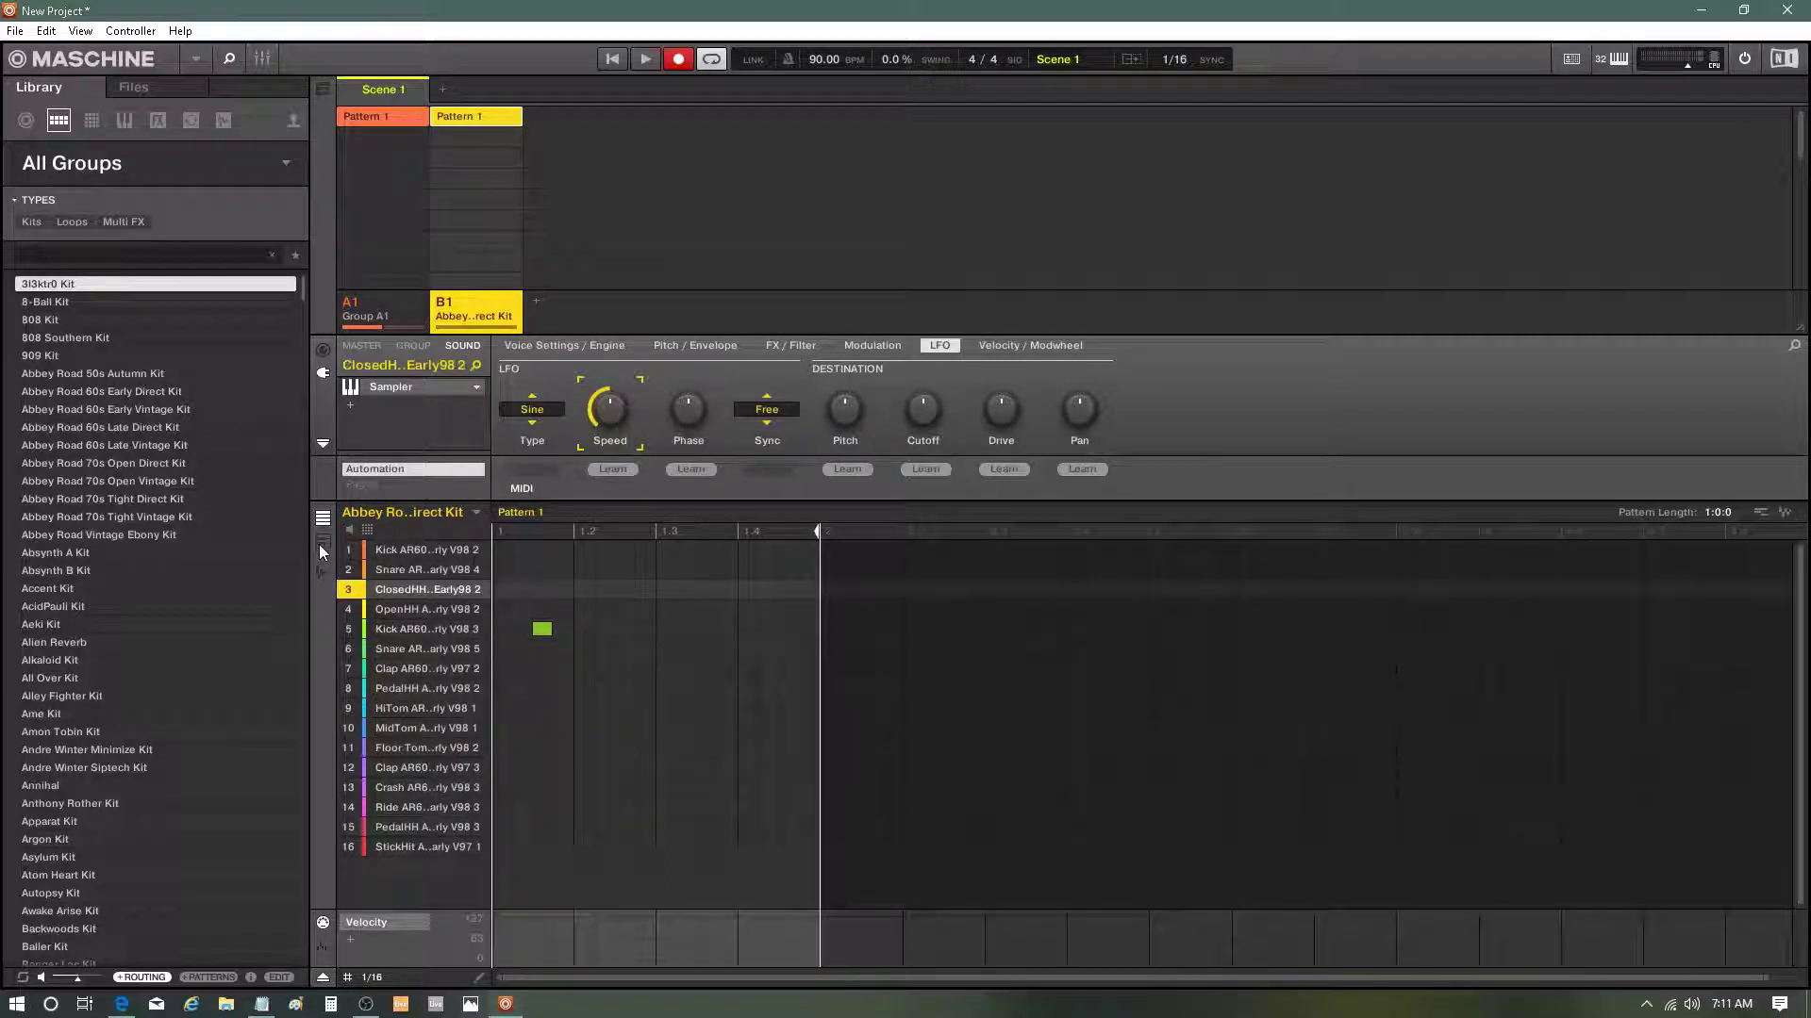
click(323, 541)
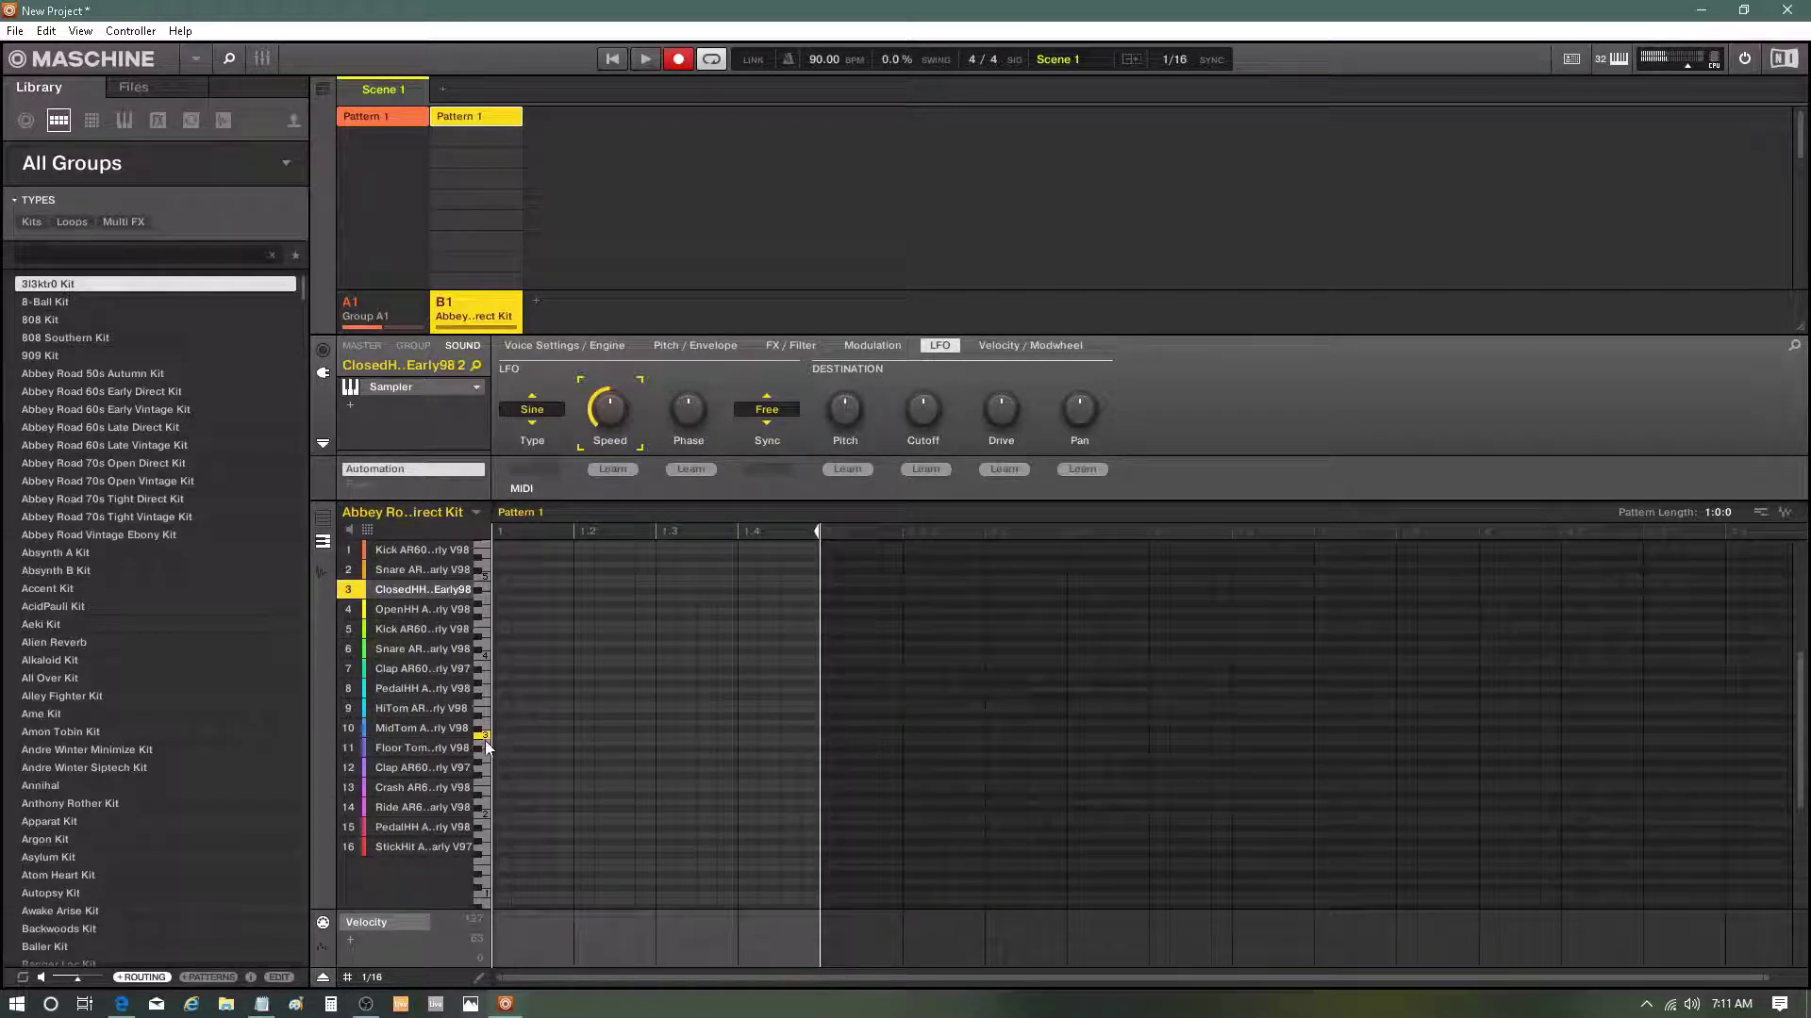
click(479, 979)
drag(505, 725, 830, 728)
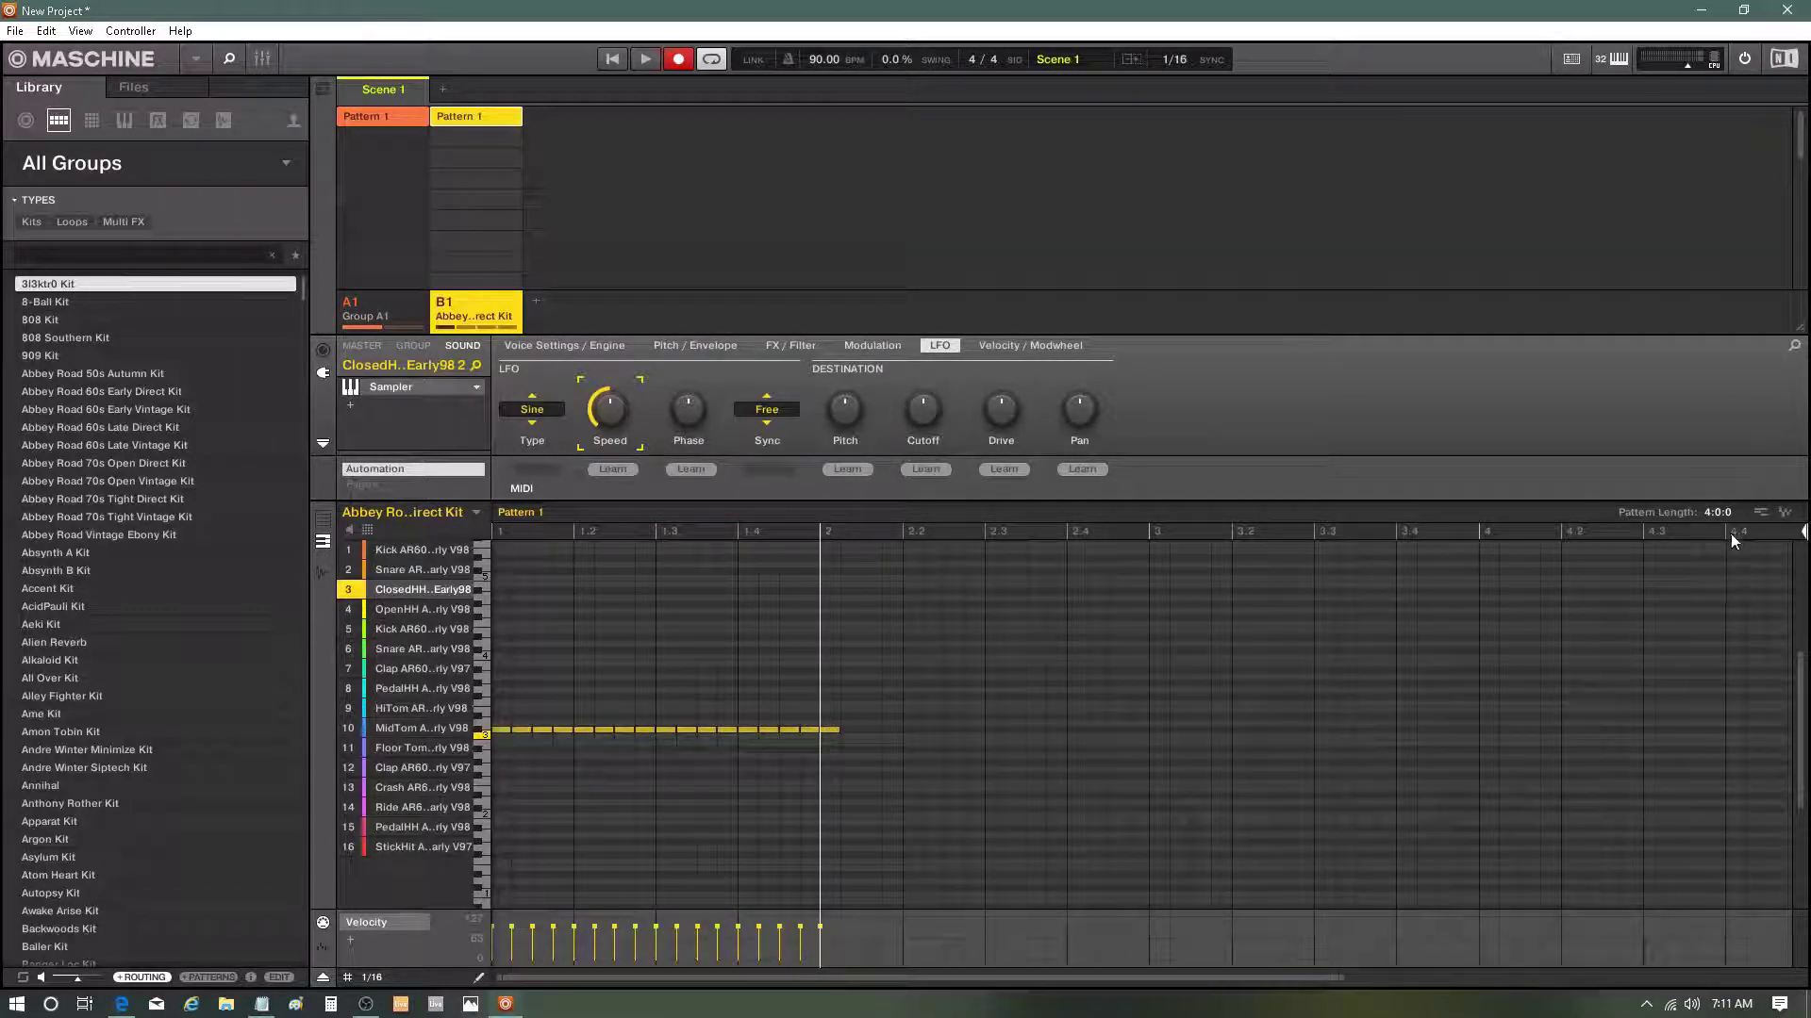
drag(1801, 531, 817, 531)
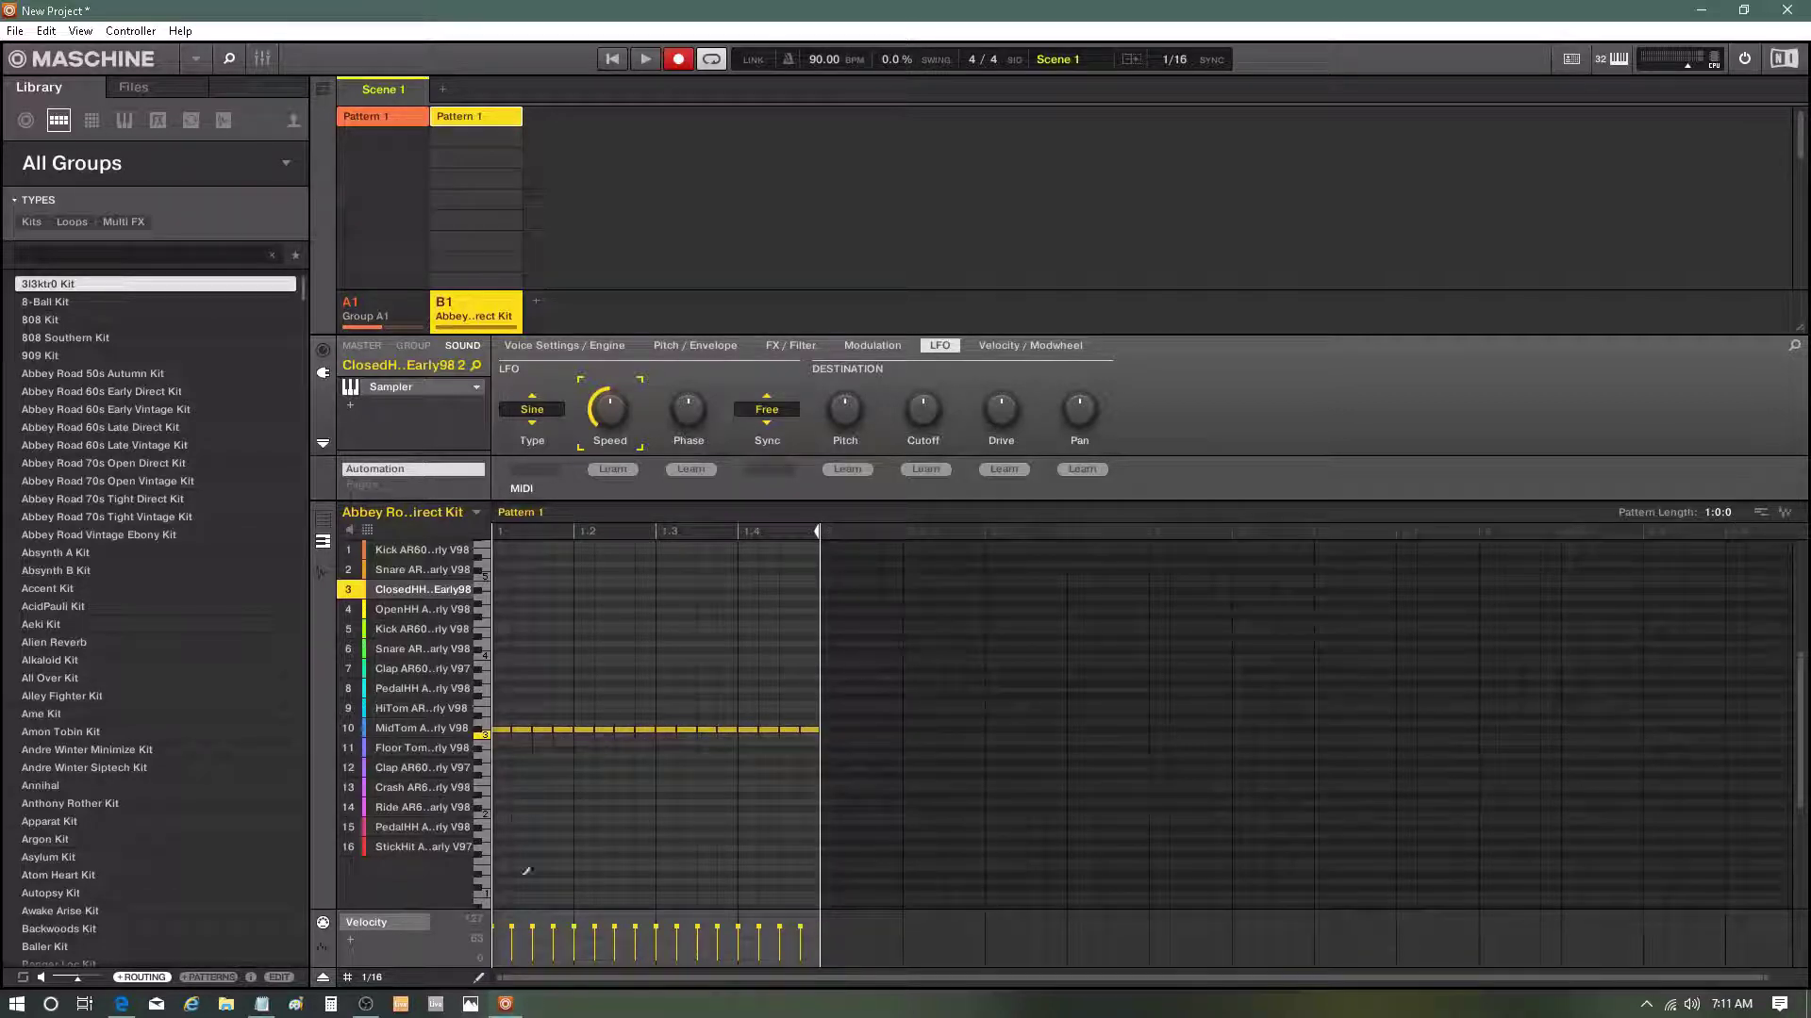
Redraw the hi-hat from 1.2 as a denser 1/32 roll, then mute Group A1.
drag(566, 981, 537, 983)
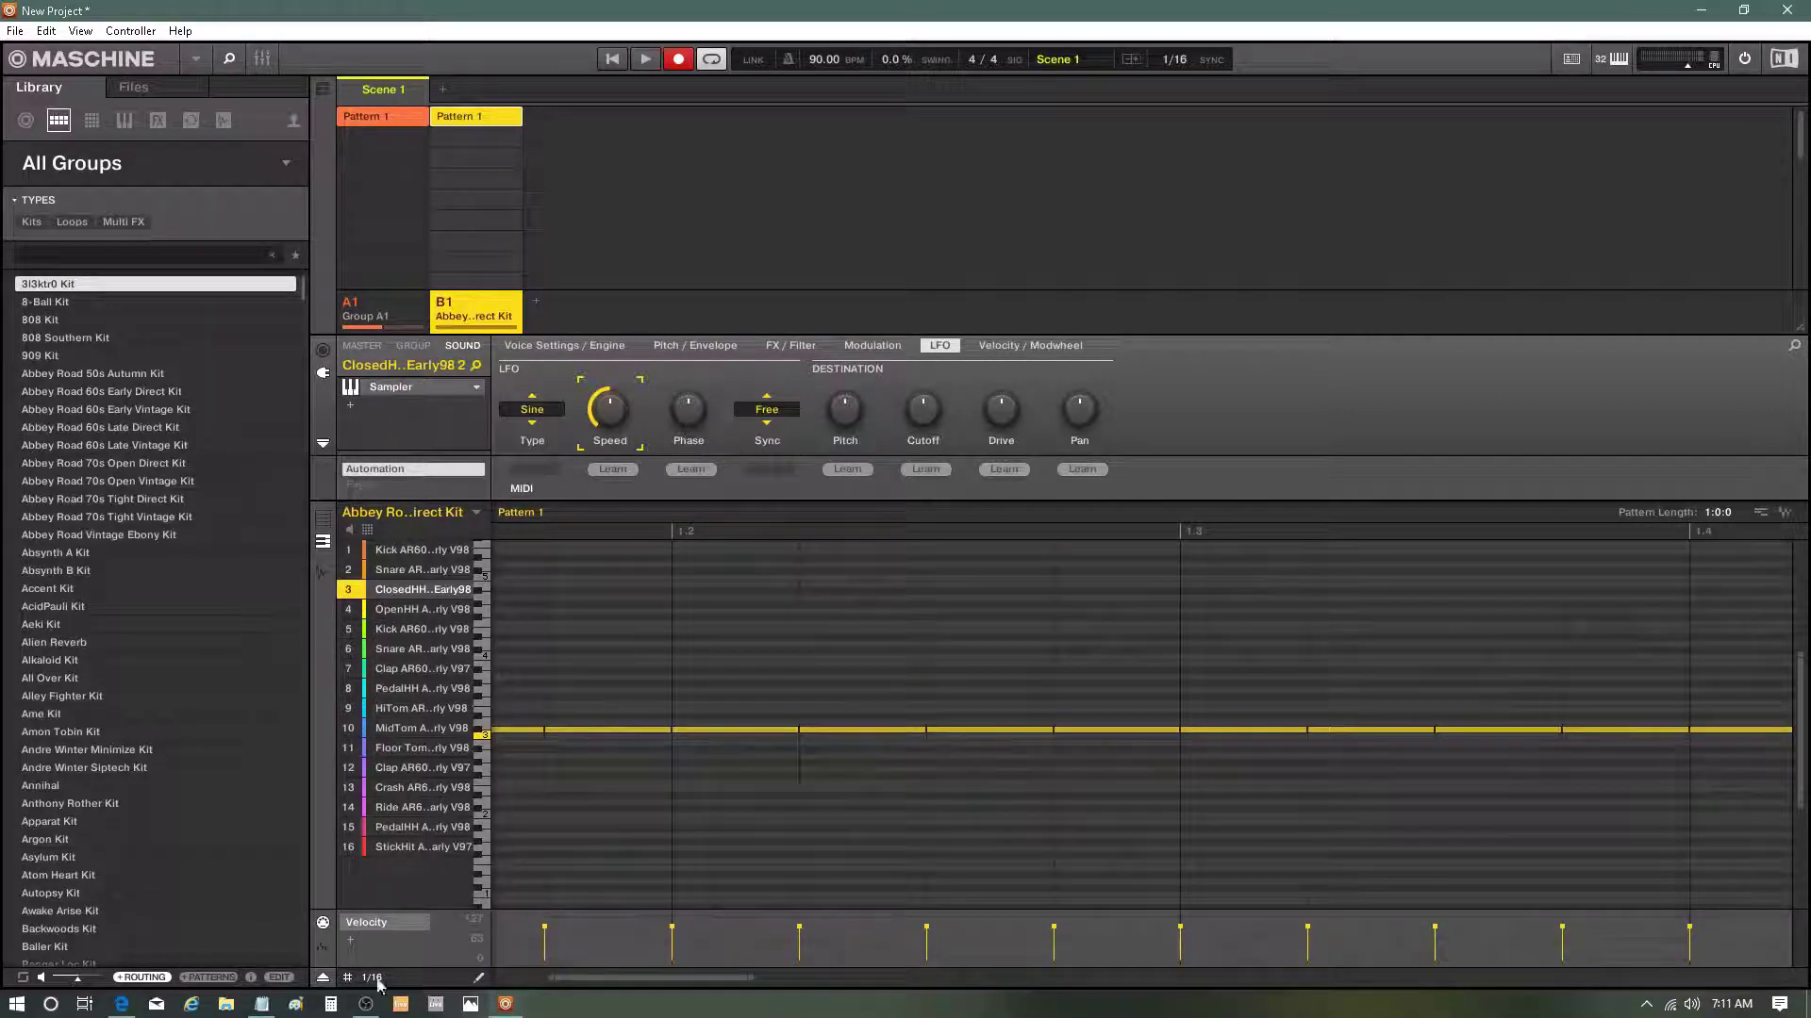
click(377, 981)
click(406, 775)
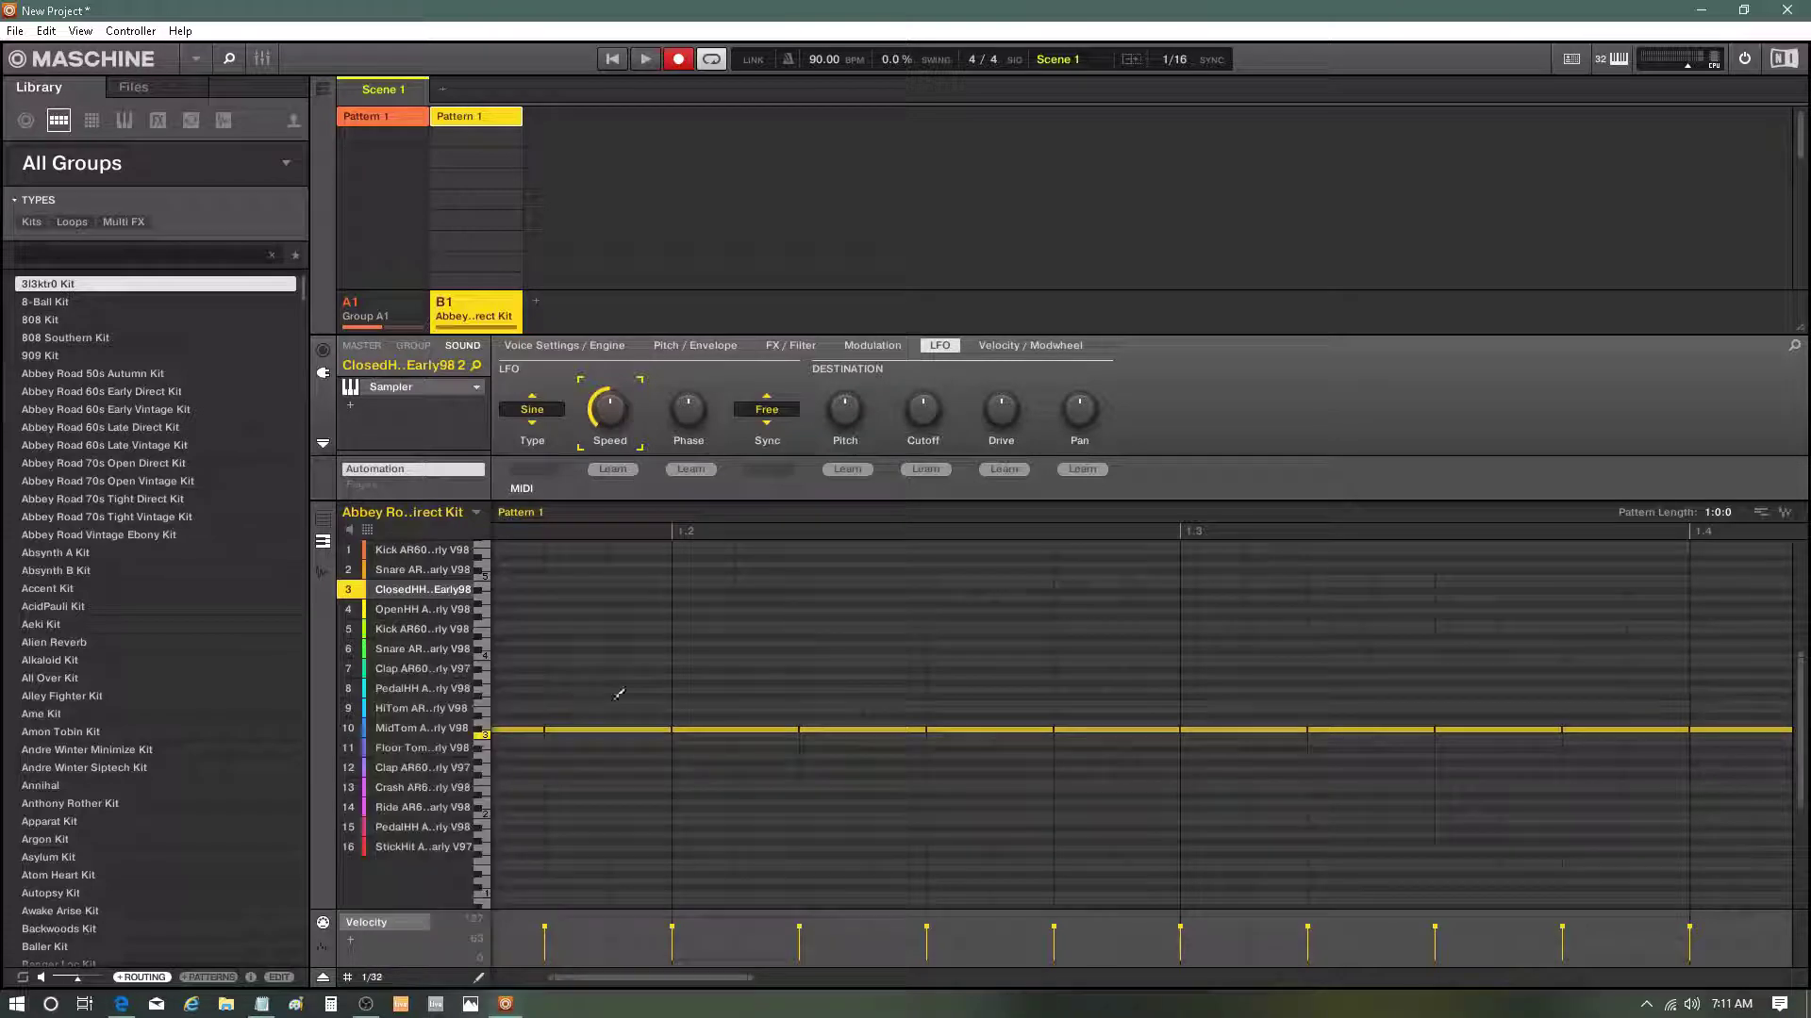
click(699, 728)
mouse_move(695, 724)
mouse_down()
mouse_move(968, 716)
mouse_move(1136, 735)
mouse_up()
mouse_move(710, 978)
mouse_down()
mouse_move(709, 1013)
mouse_move(722, 985)
mouse_up()
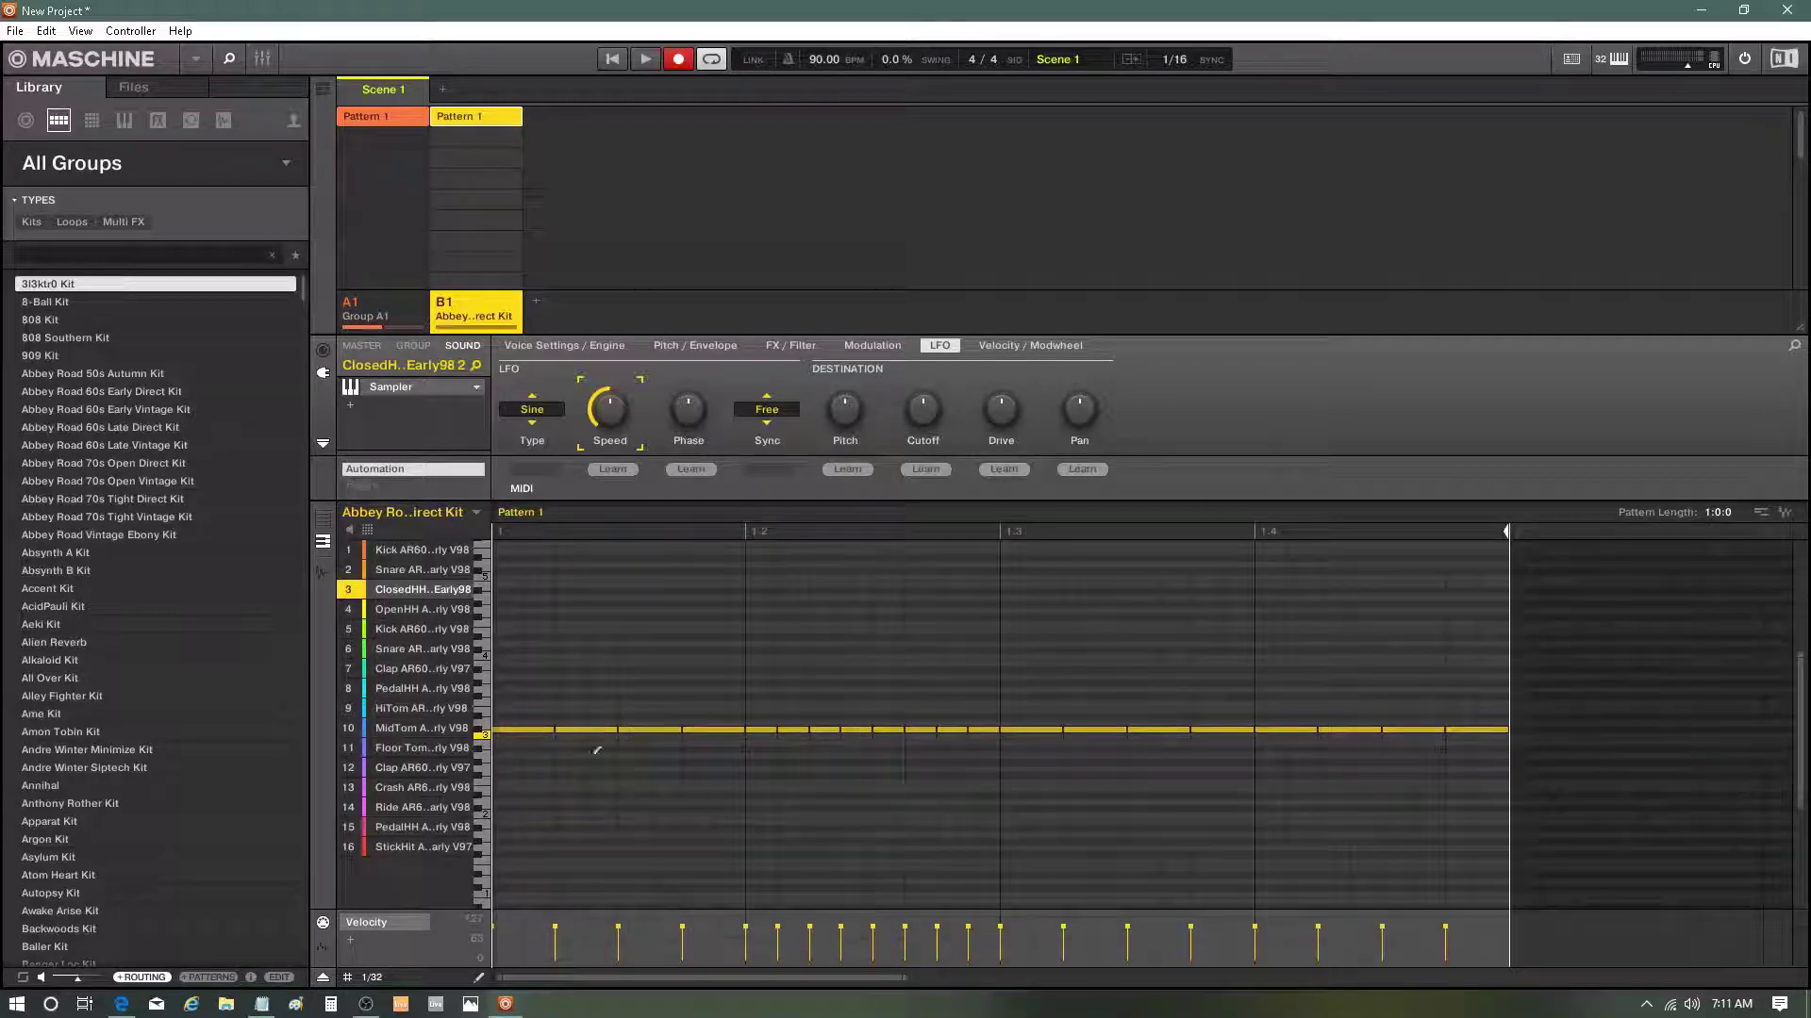
click(351, 304)
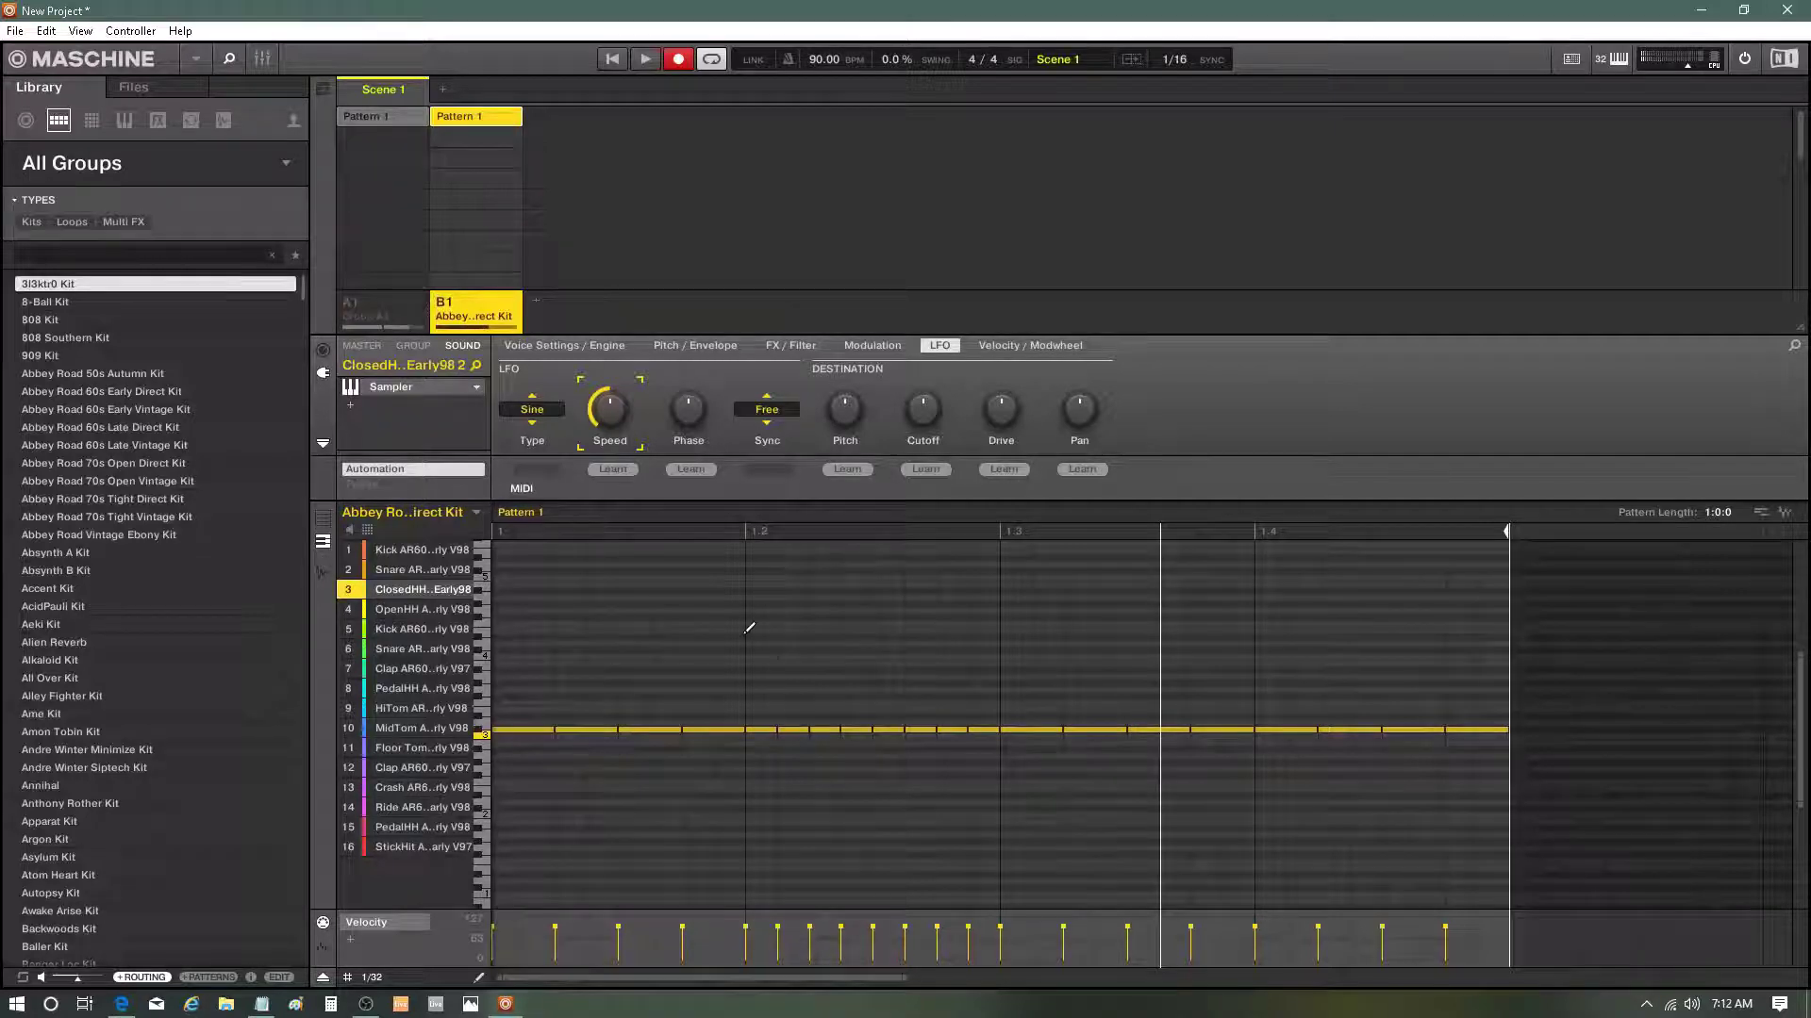
Select the eight closed hi-hat roll notes from 1.2 to 1.3.
drag(748, 982, 748, 1016)
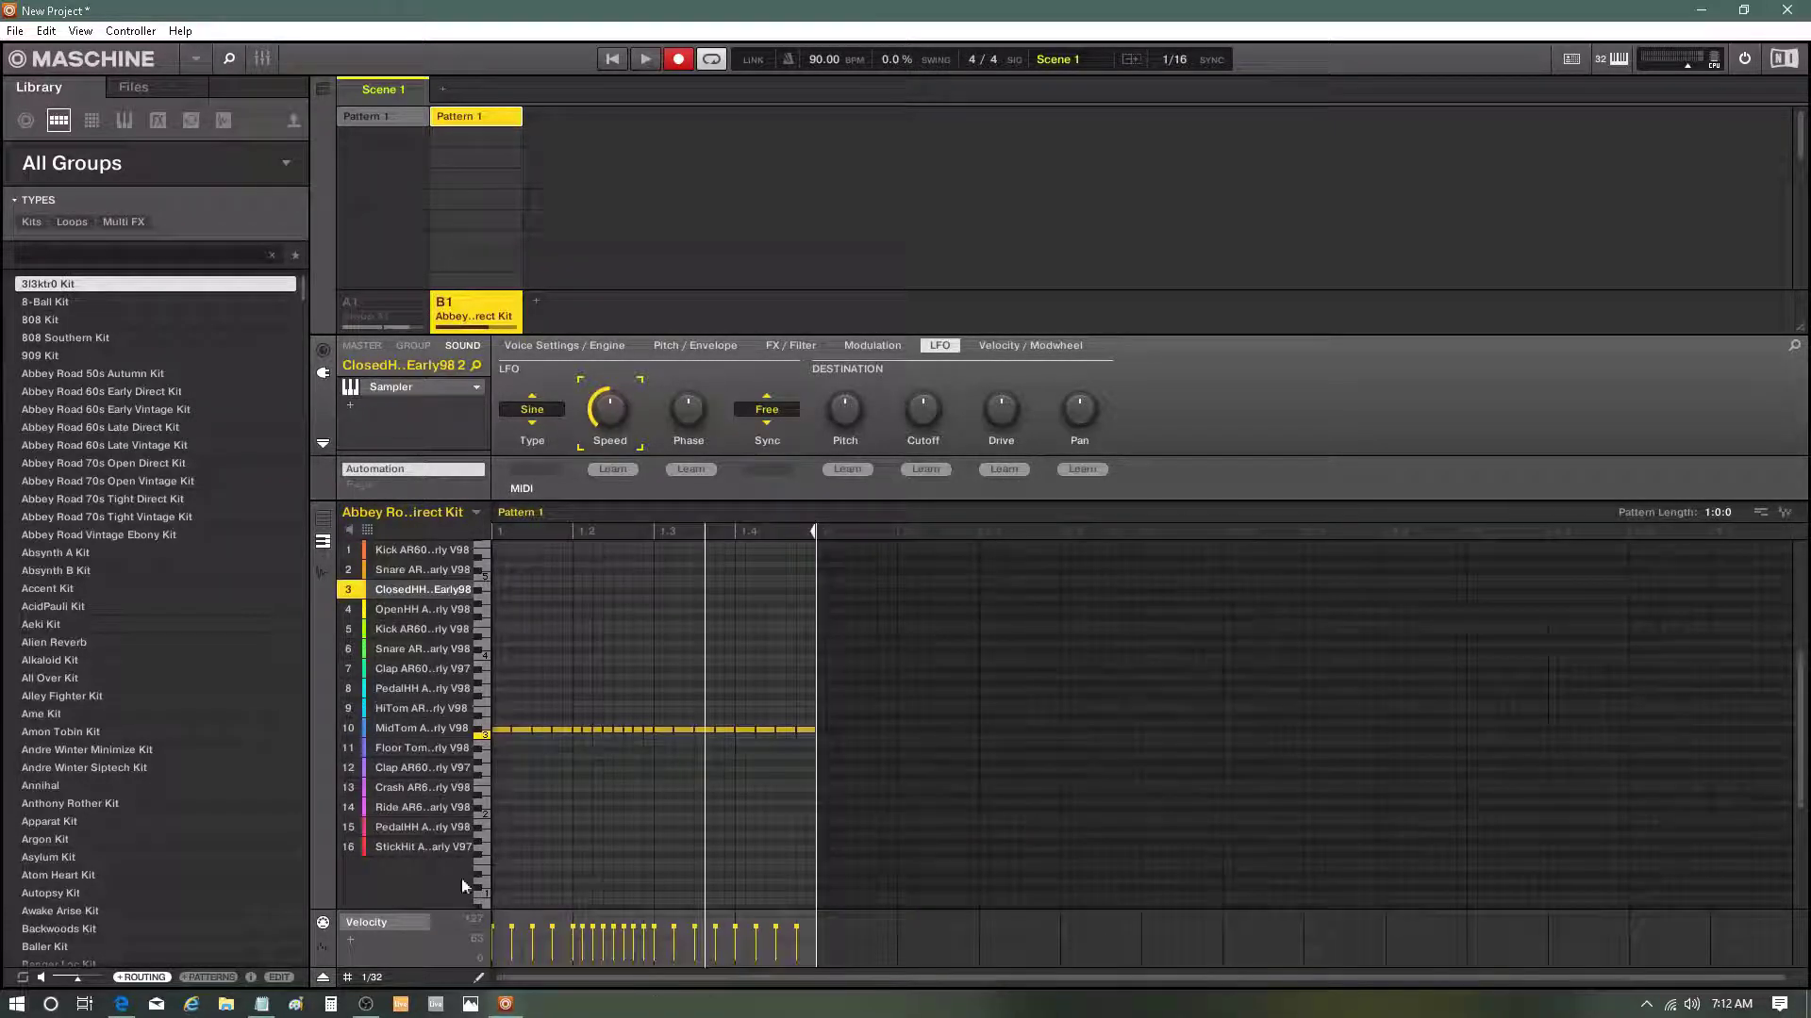
click(395, 769)
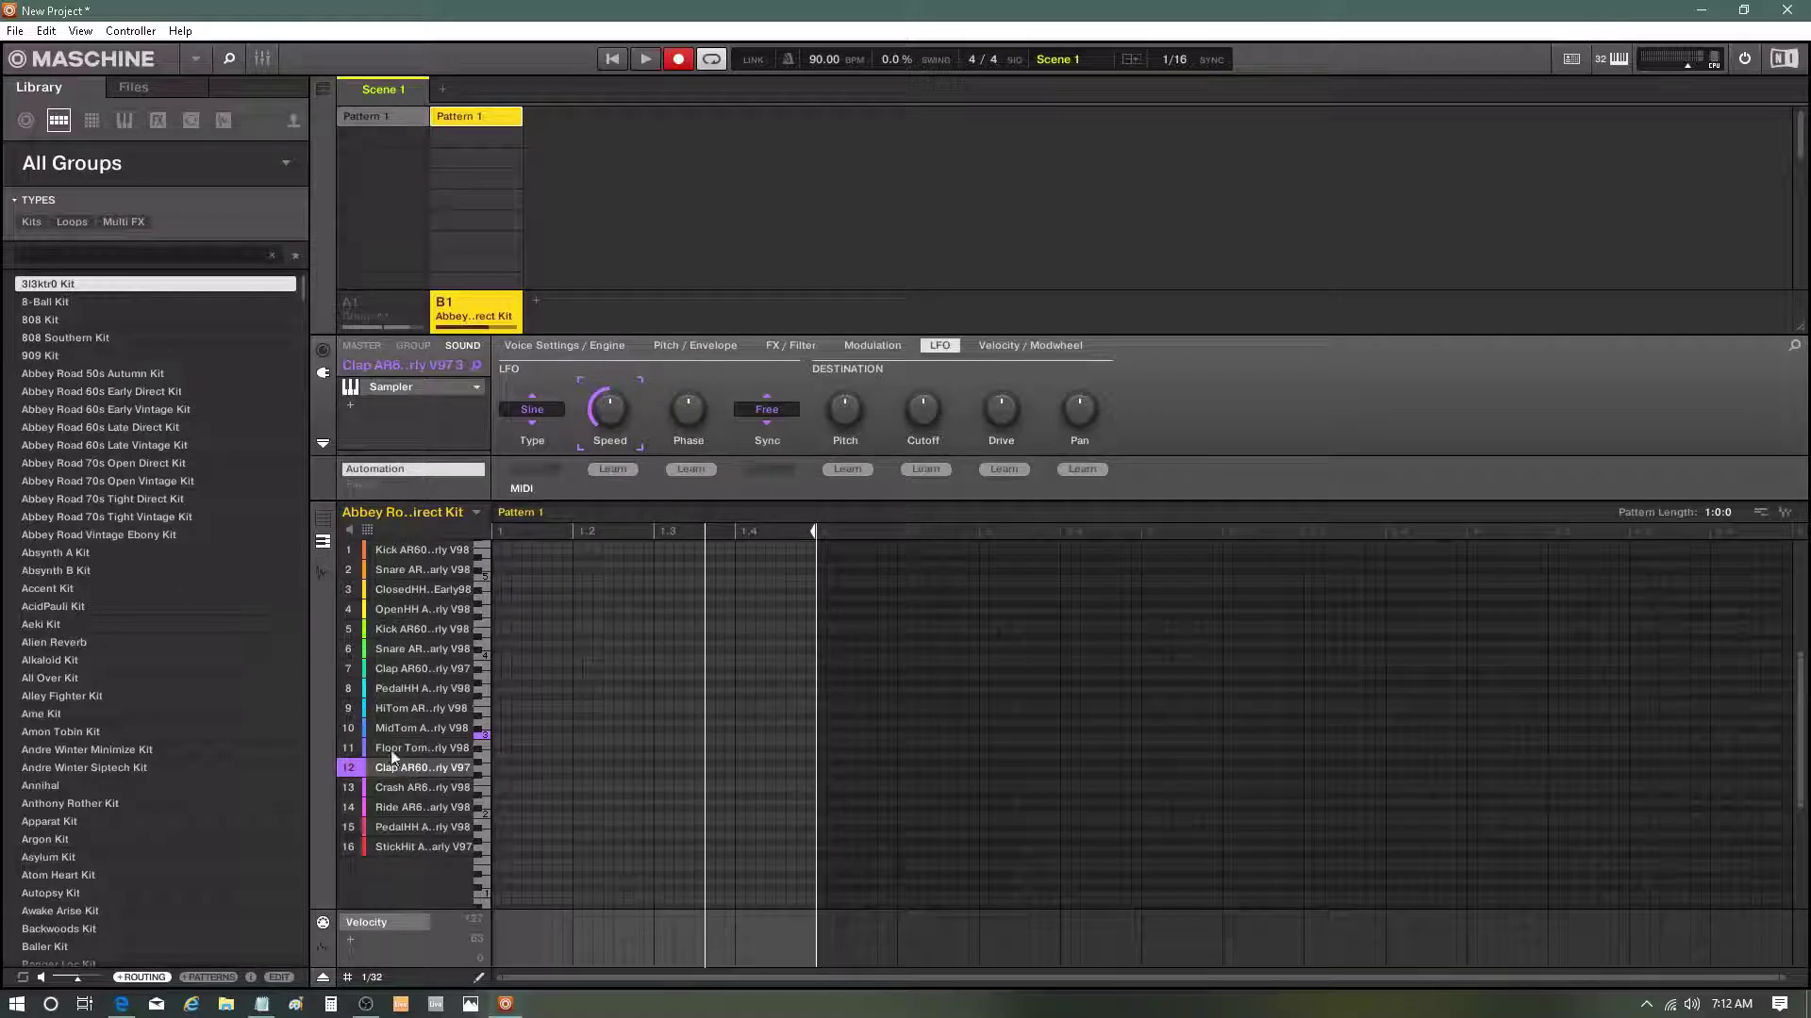
click(382, 591)
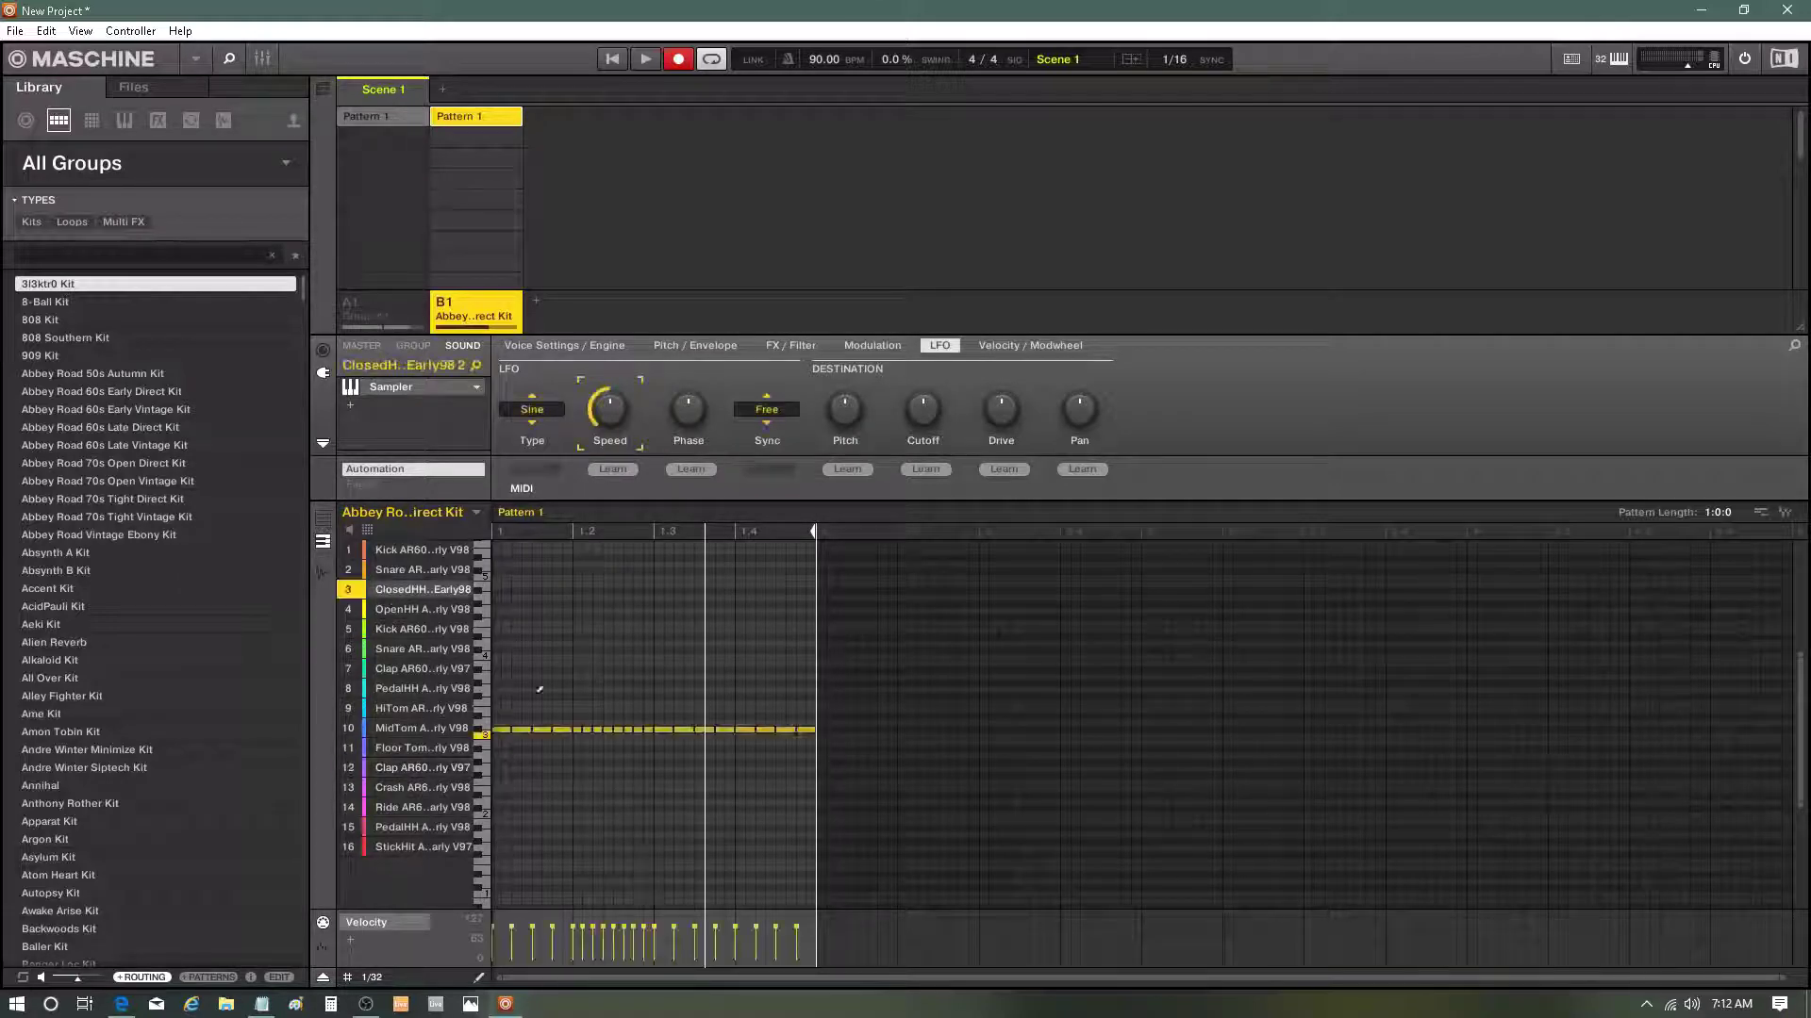
click(394, 769)
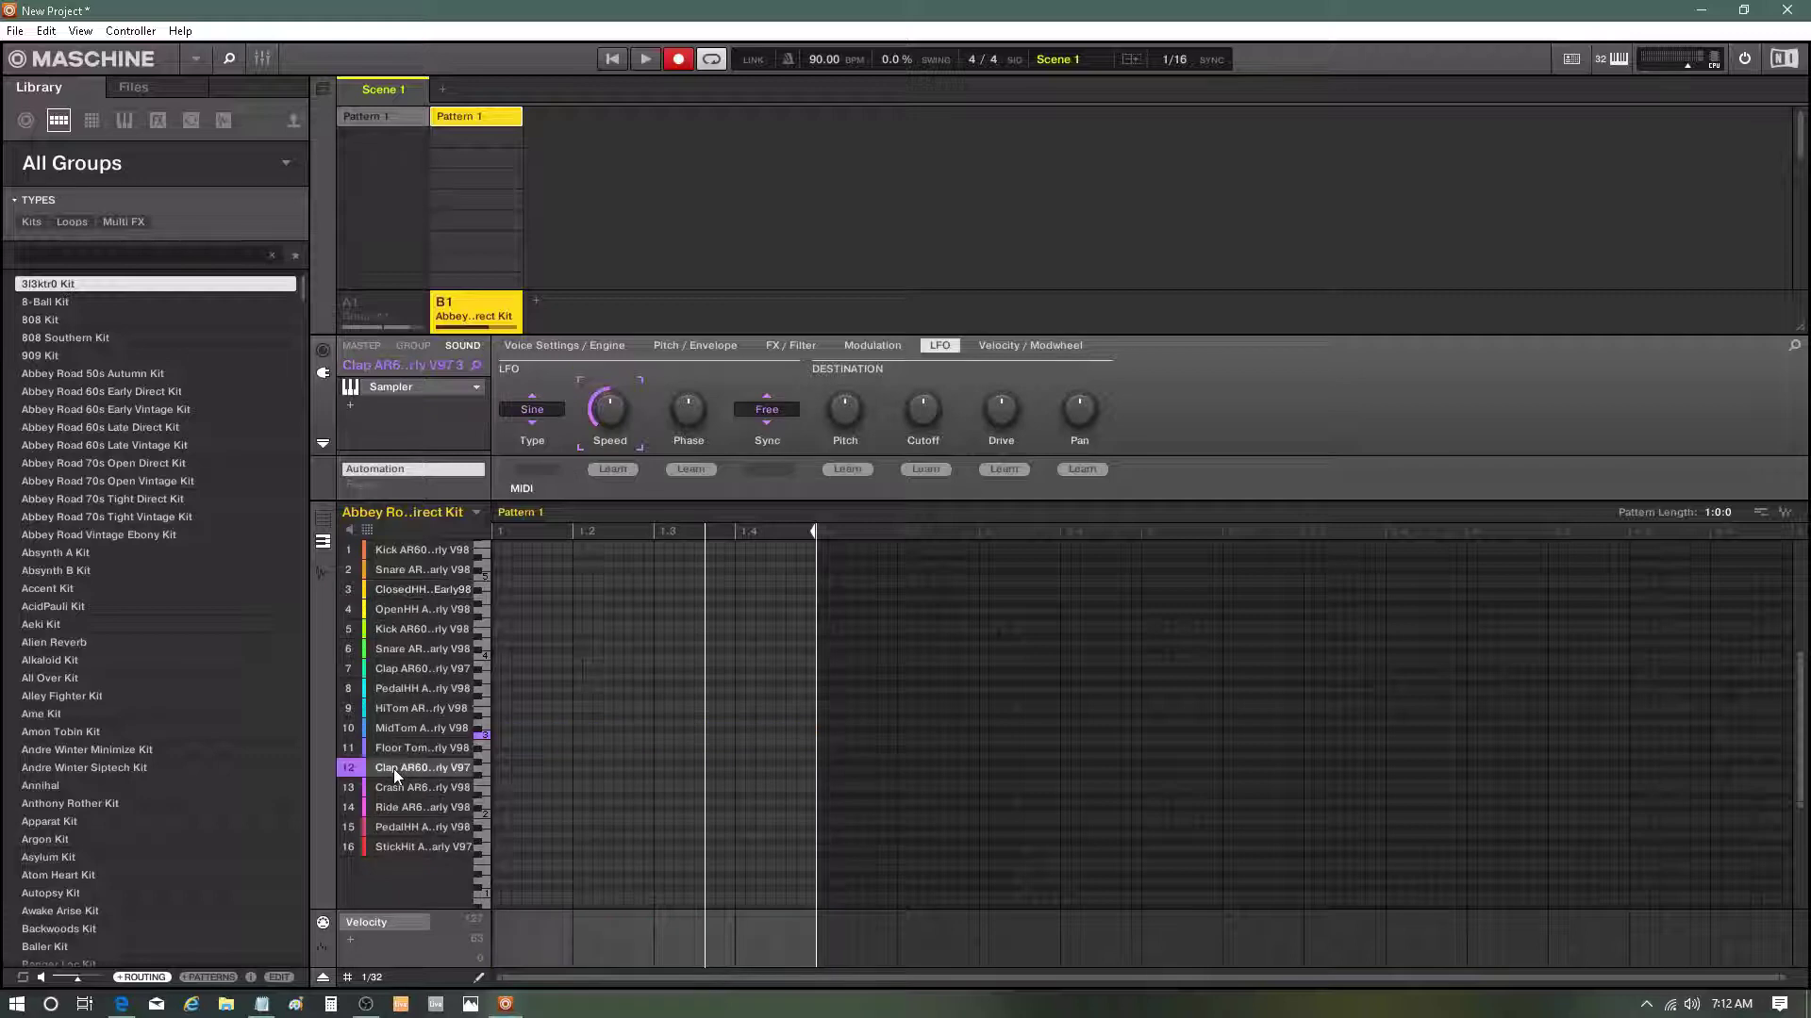
click(383, 588)
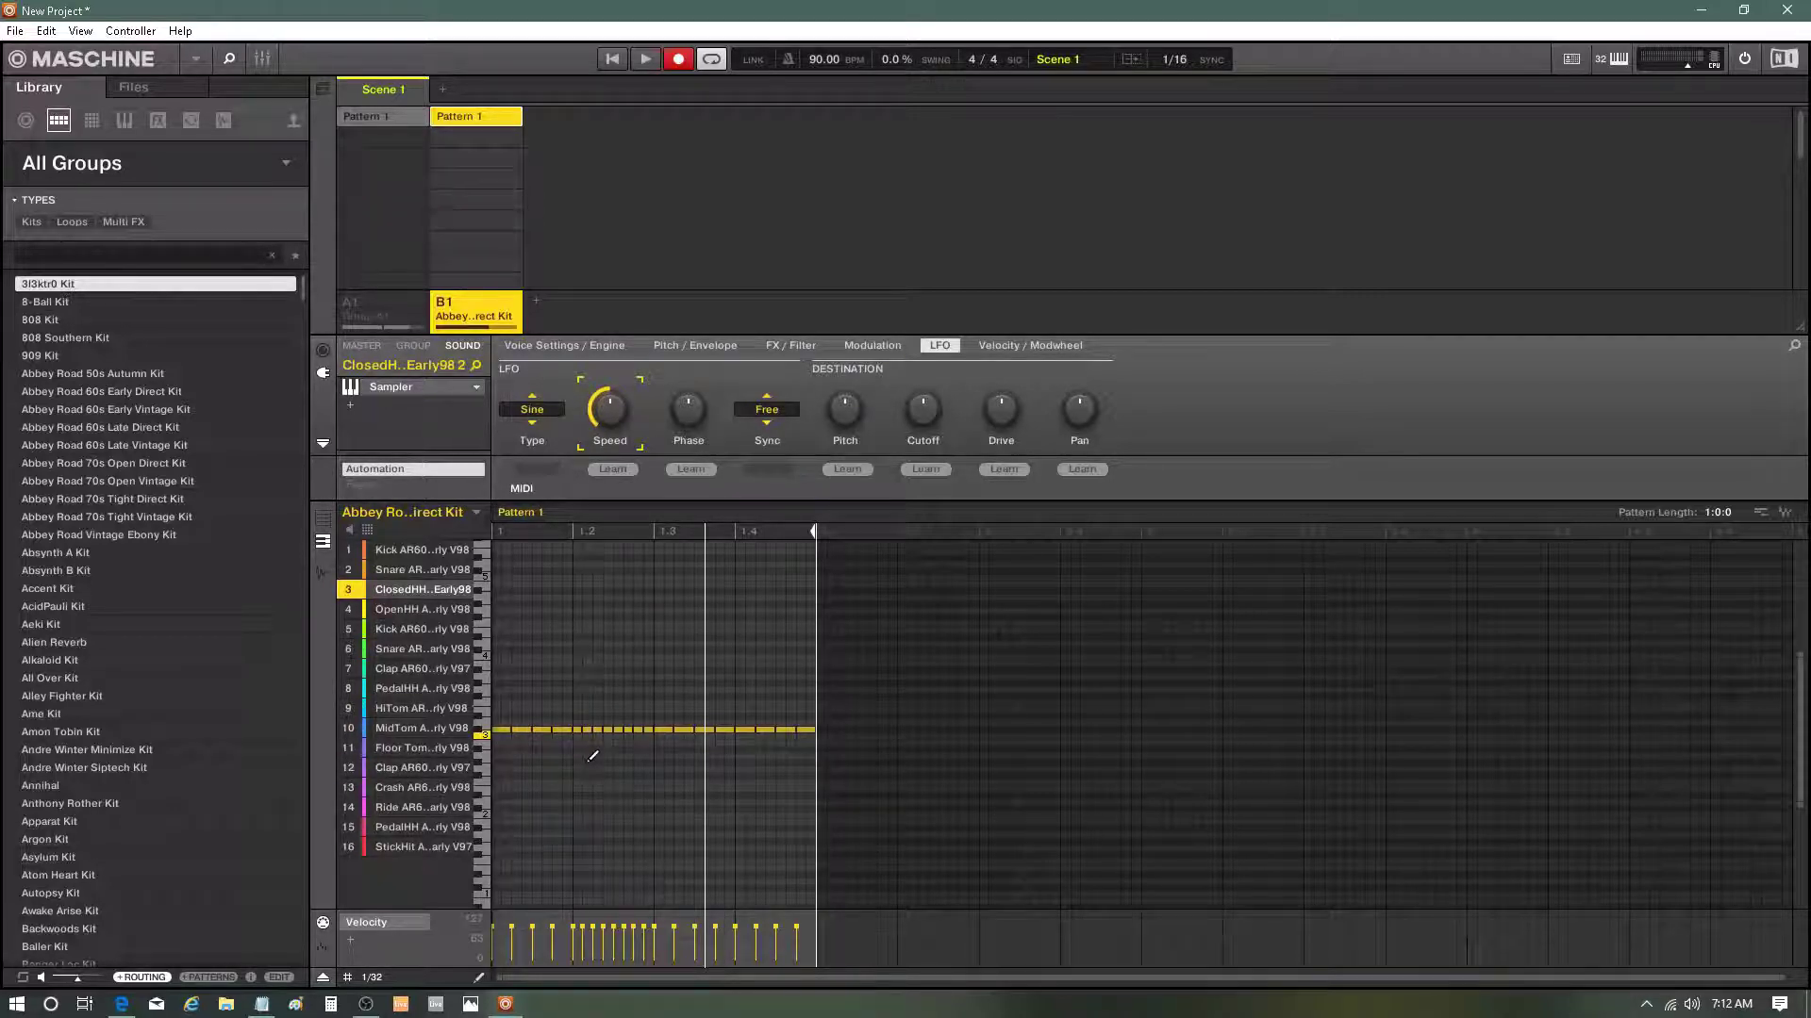
drag(594, 977, 615, 790)
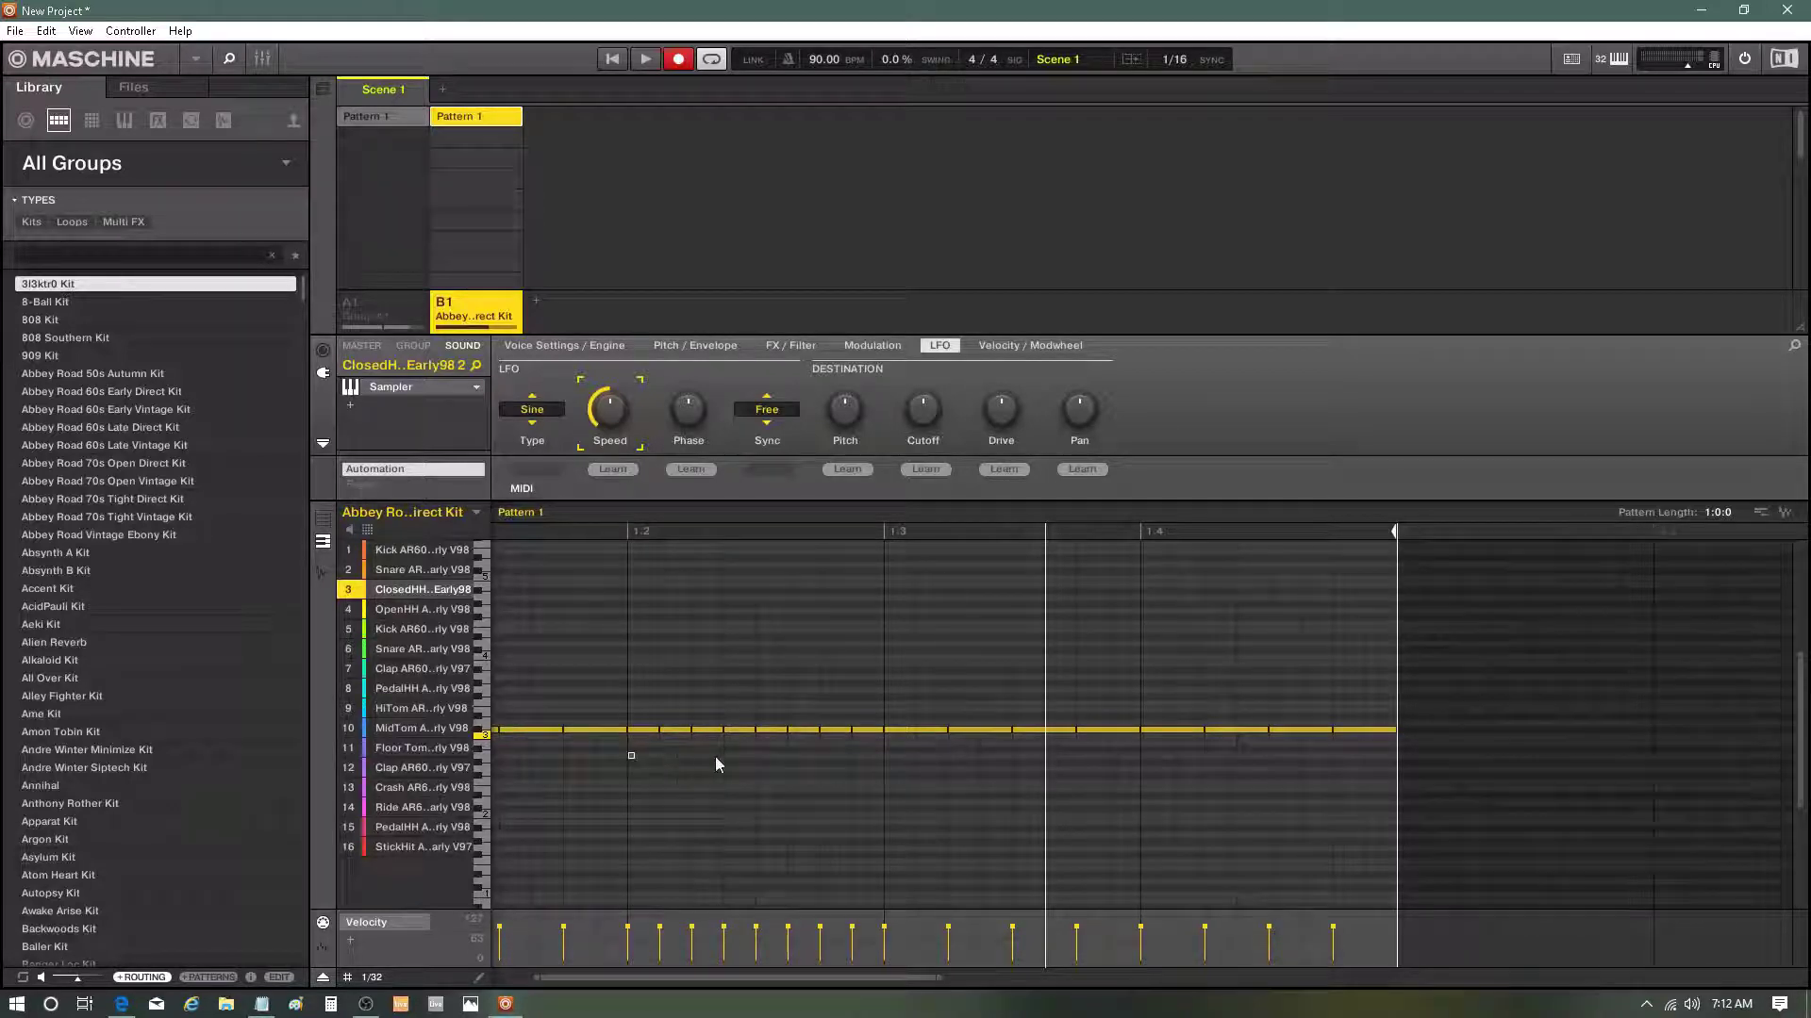
drag(716, 758, 877, 719)
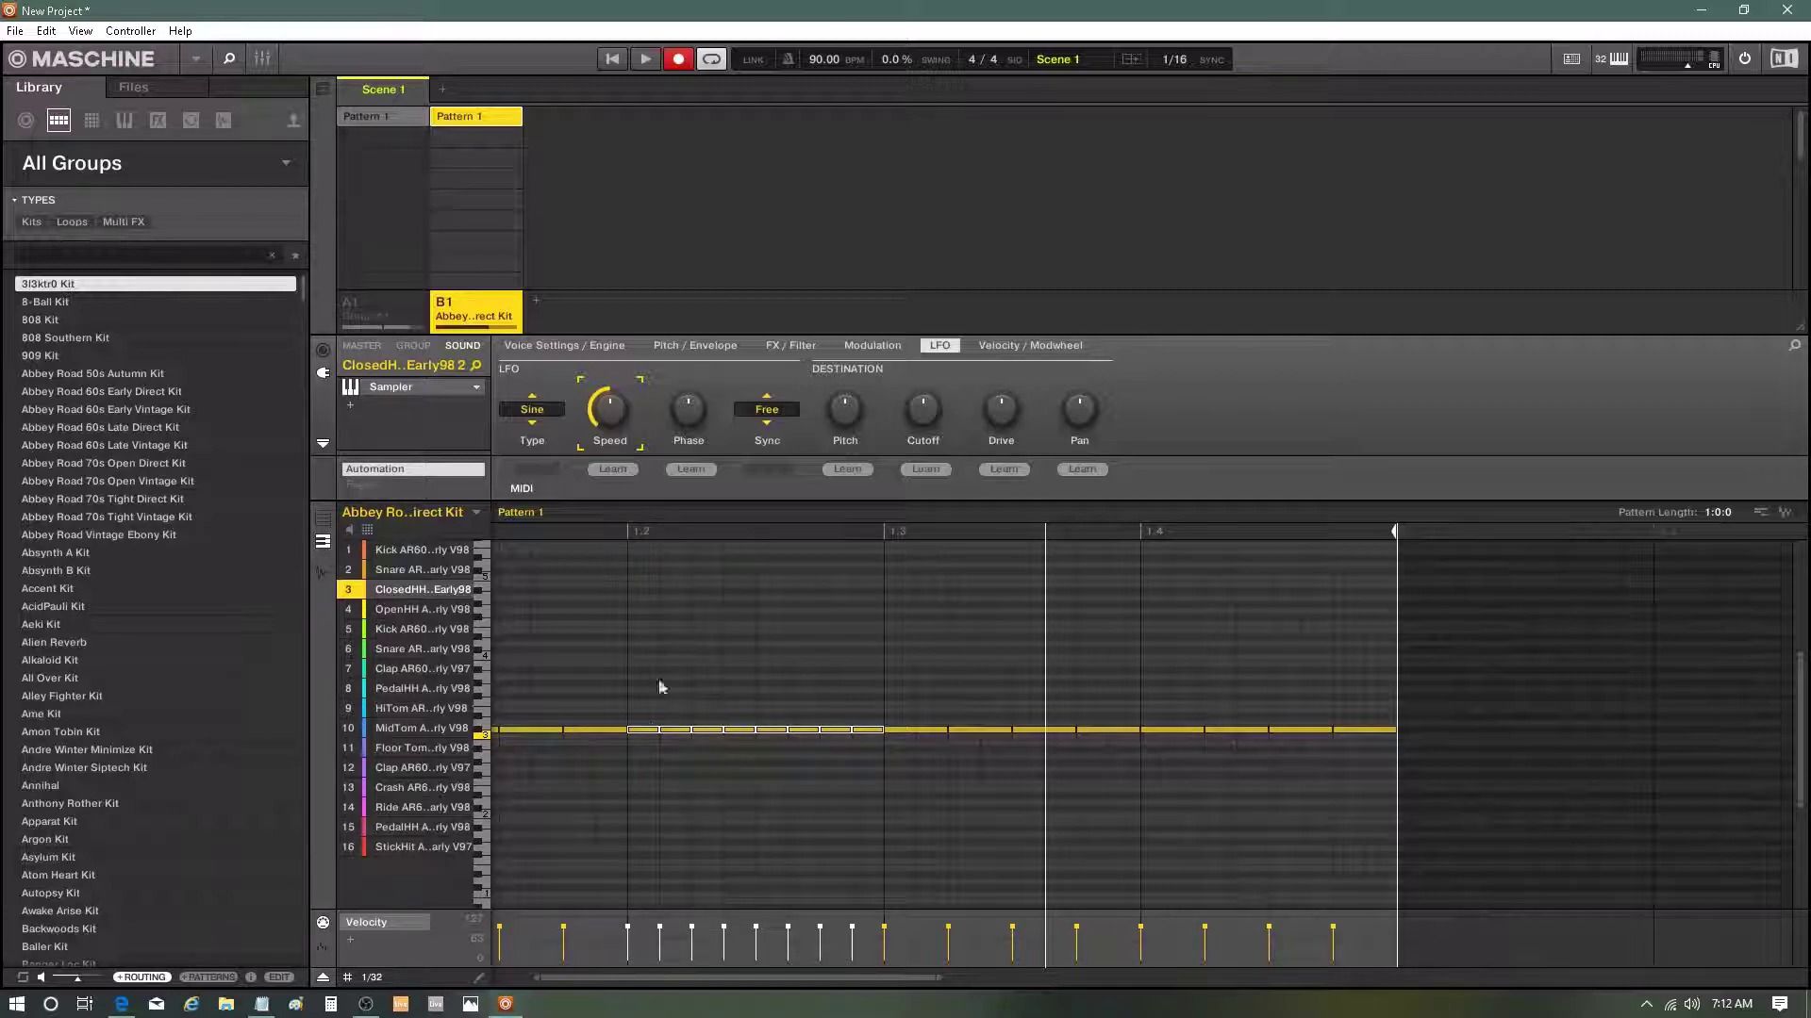
Set the play position to beat 1.2 and show the Clap sound in slot 12, auditioning it.
click(396, 766)
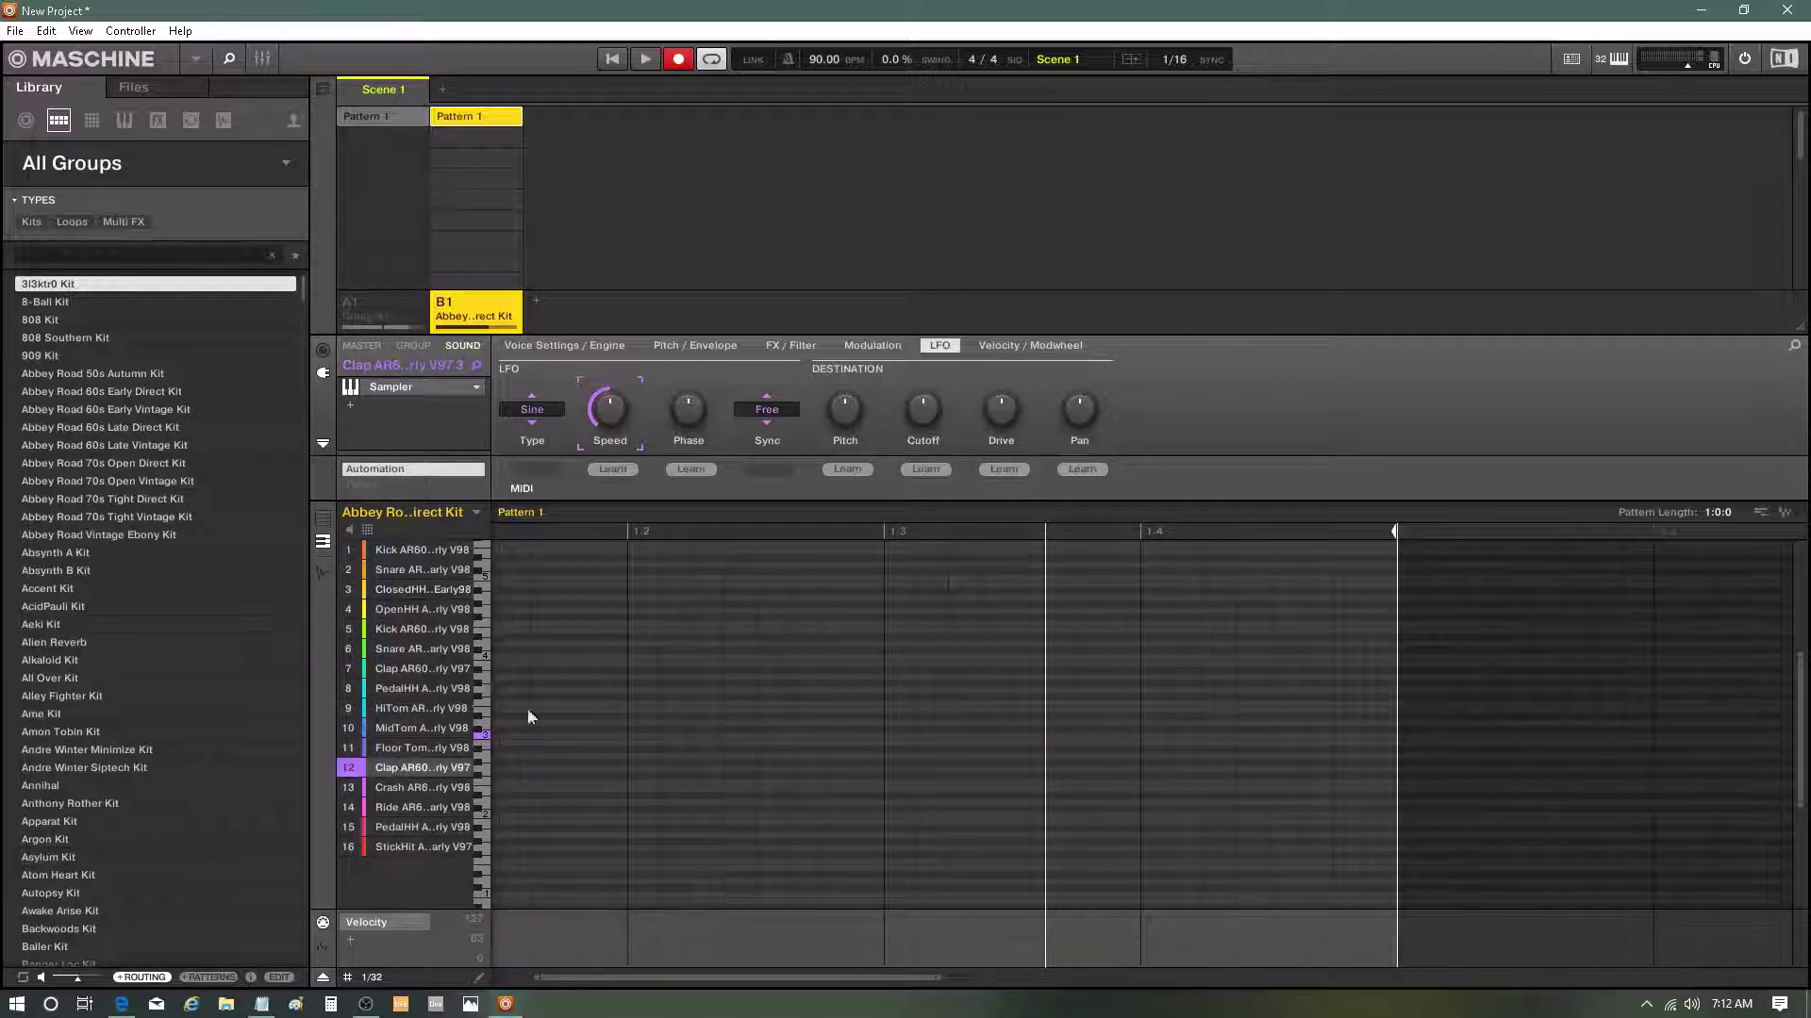
click(628, 532)
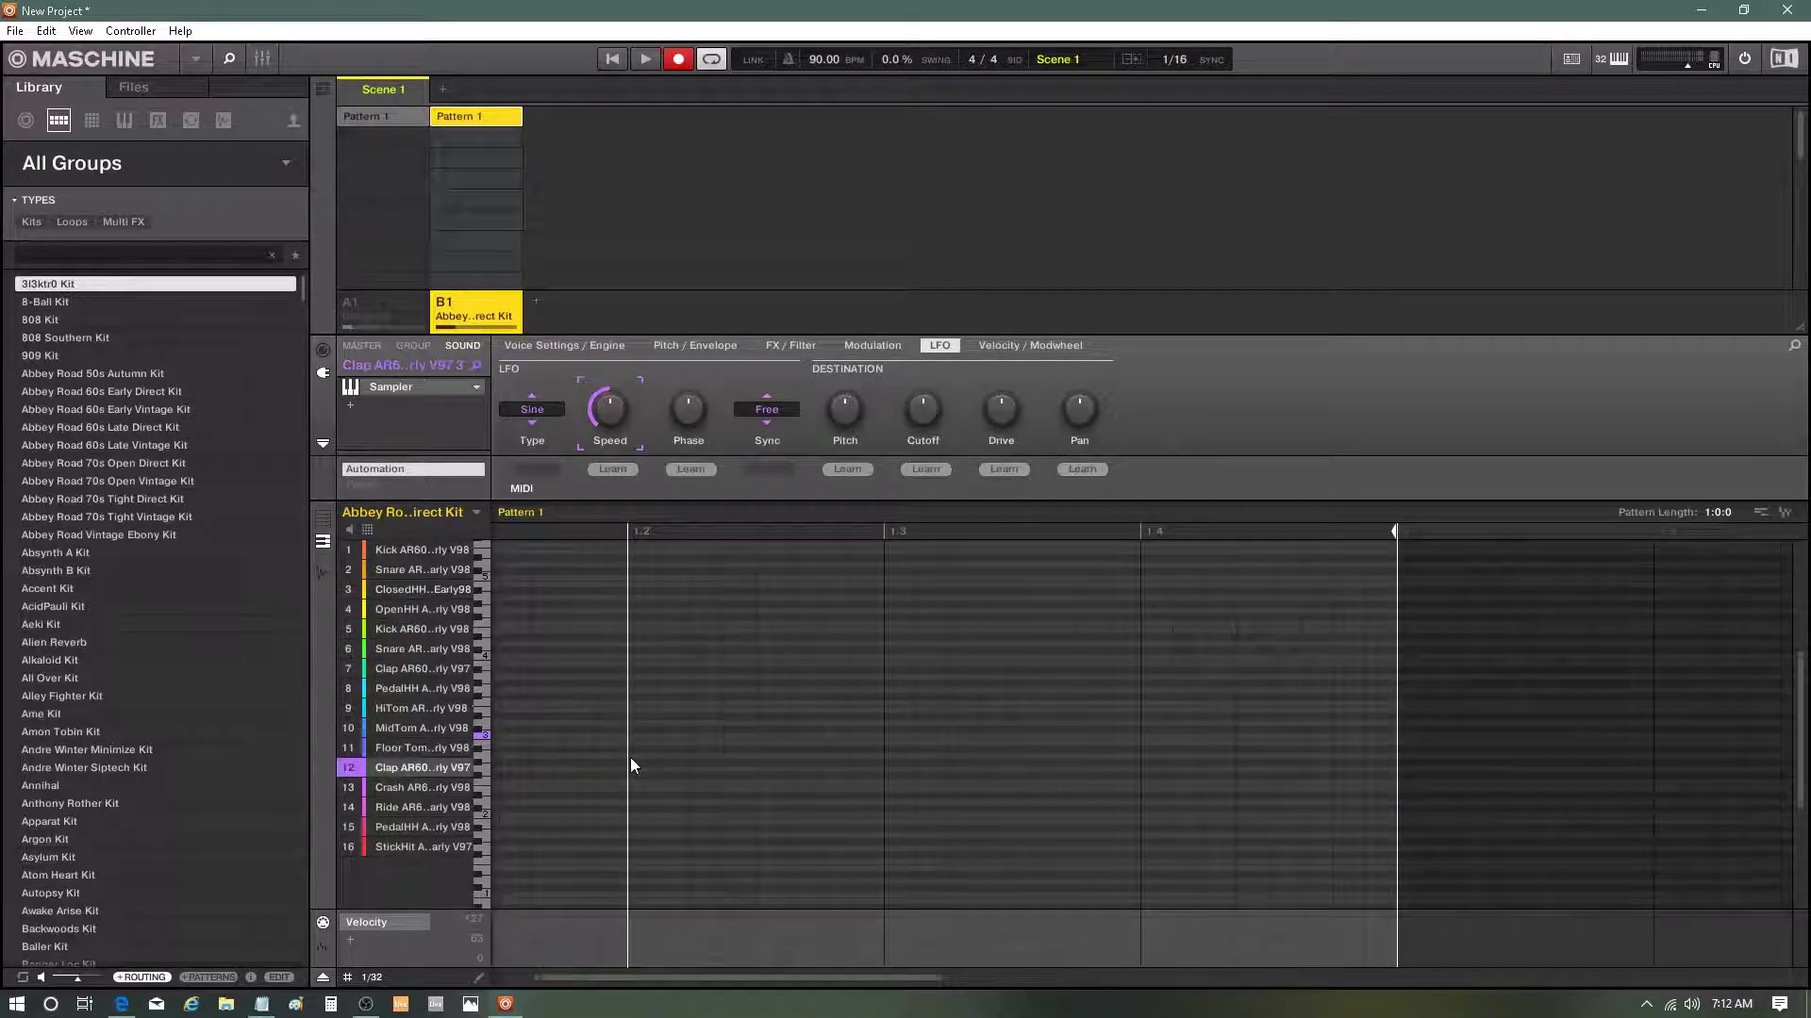
click(401, 611)
click(427, 590)
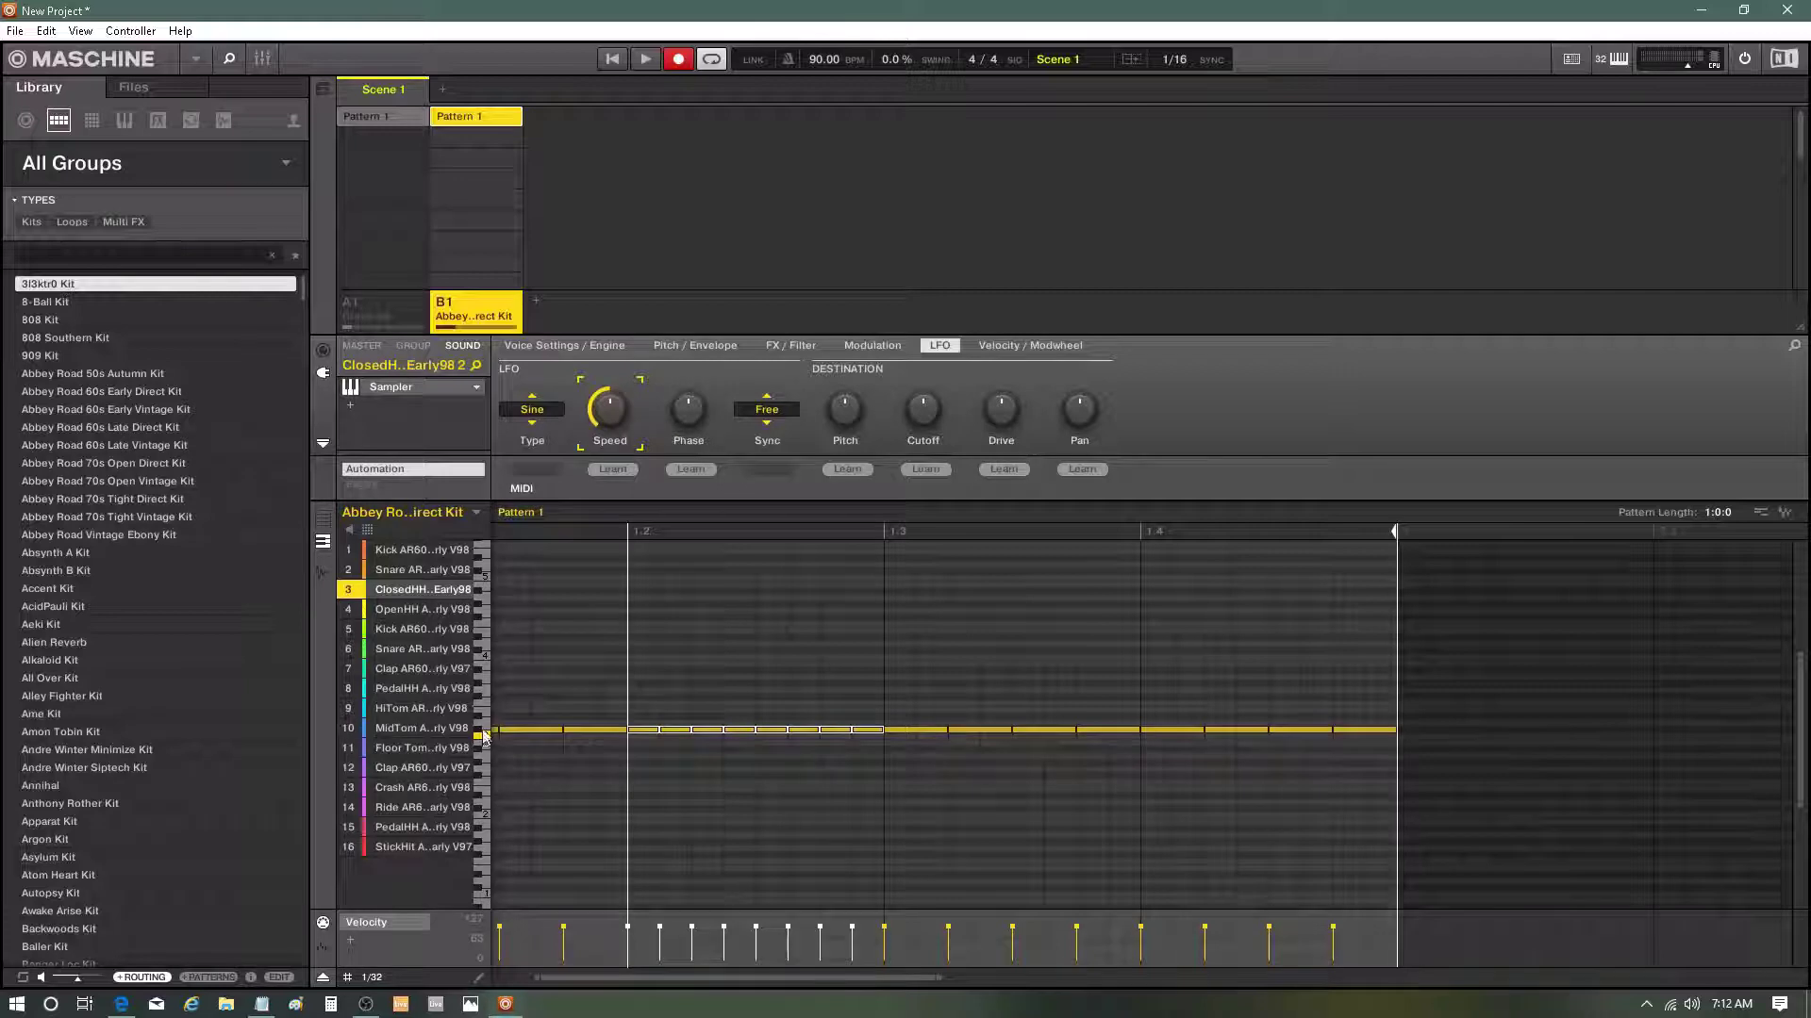
click(401, 769)
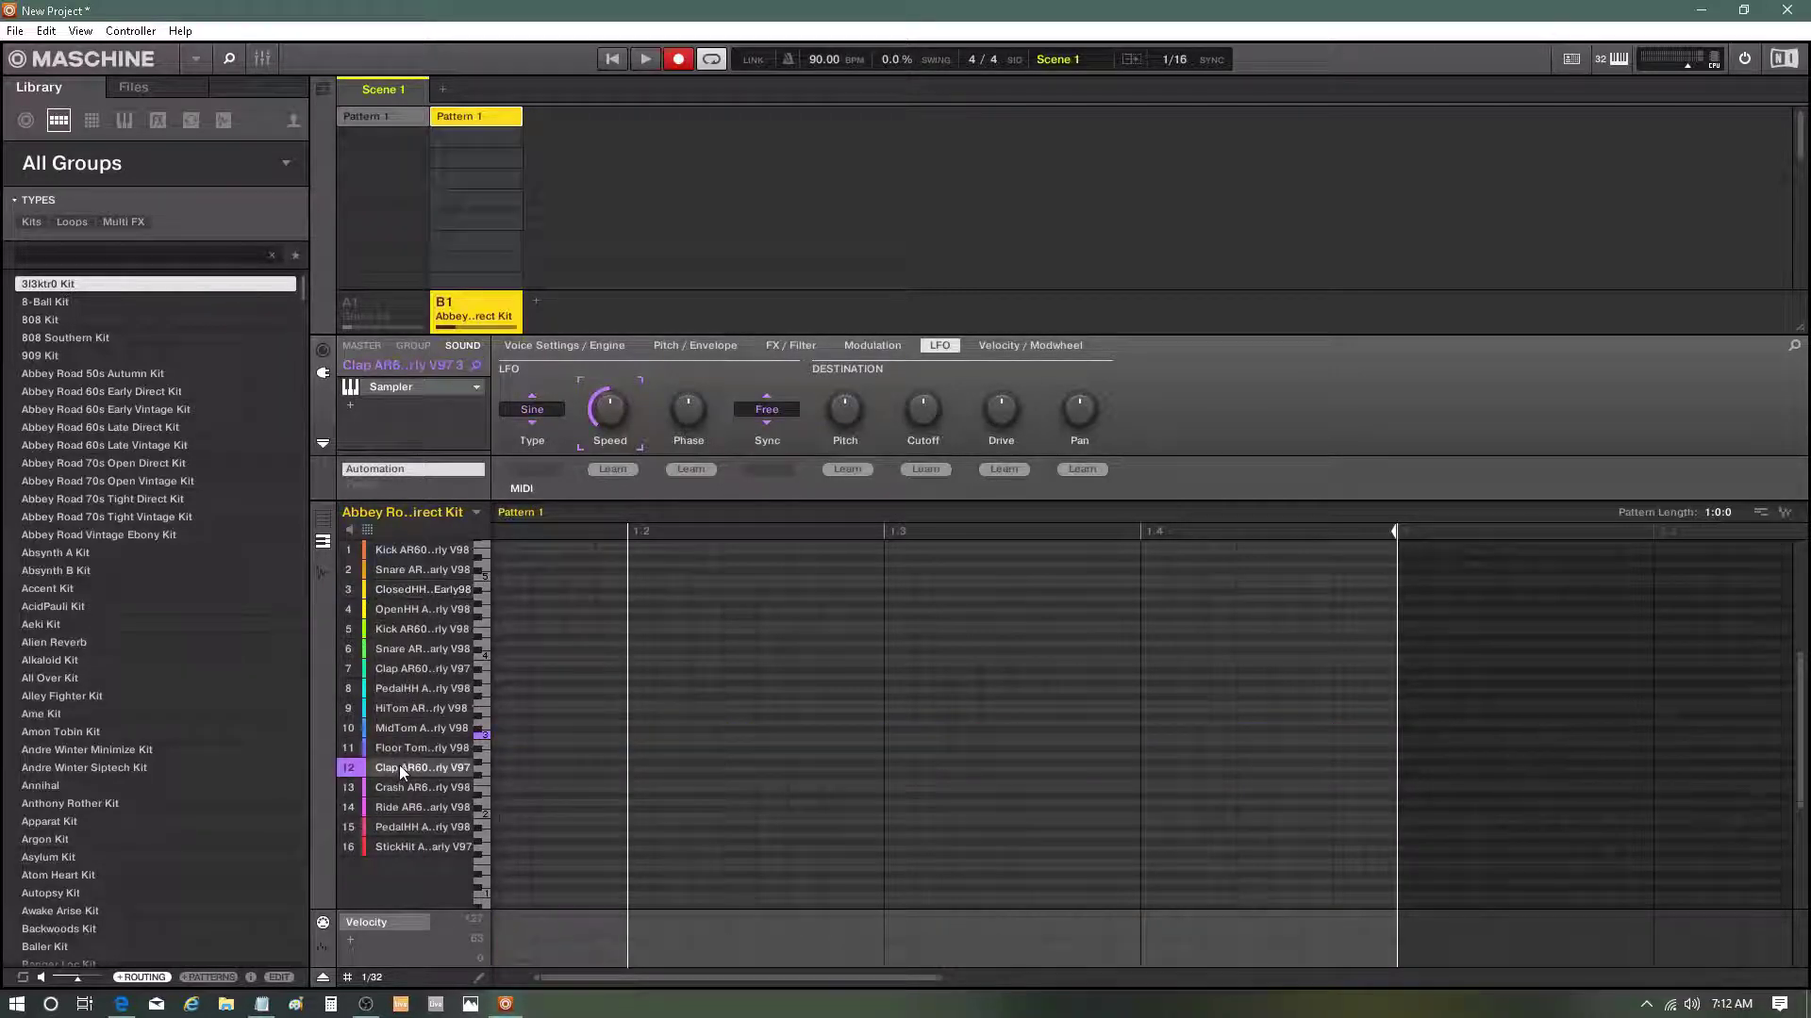
click(484, 736)
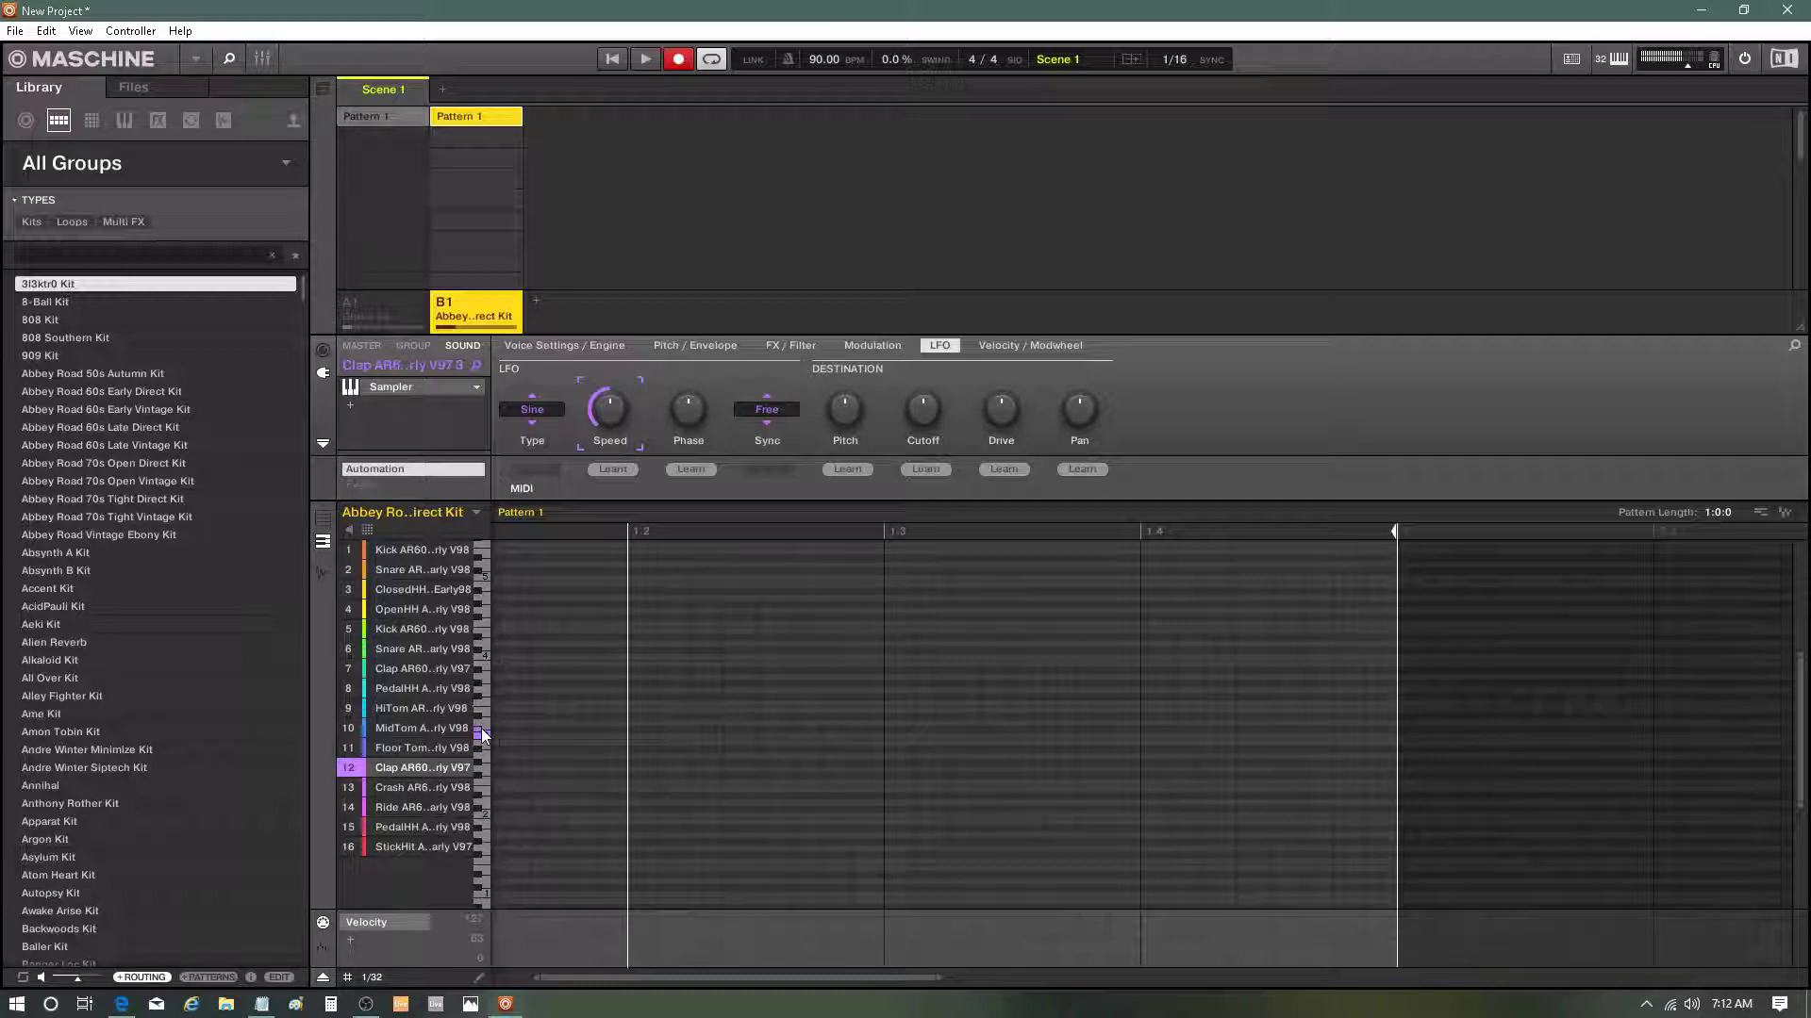
Paste the eight-note hi-hat roll onto the Clap from 1.2 to 1.3 and play it back.
right_click(635, 728)
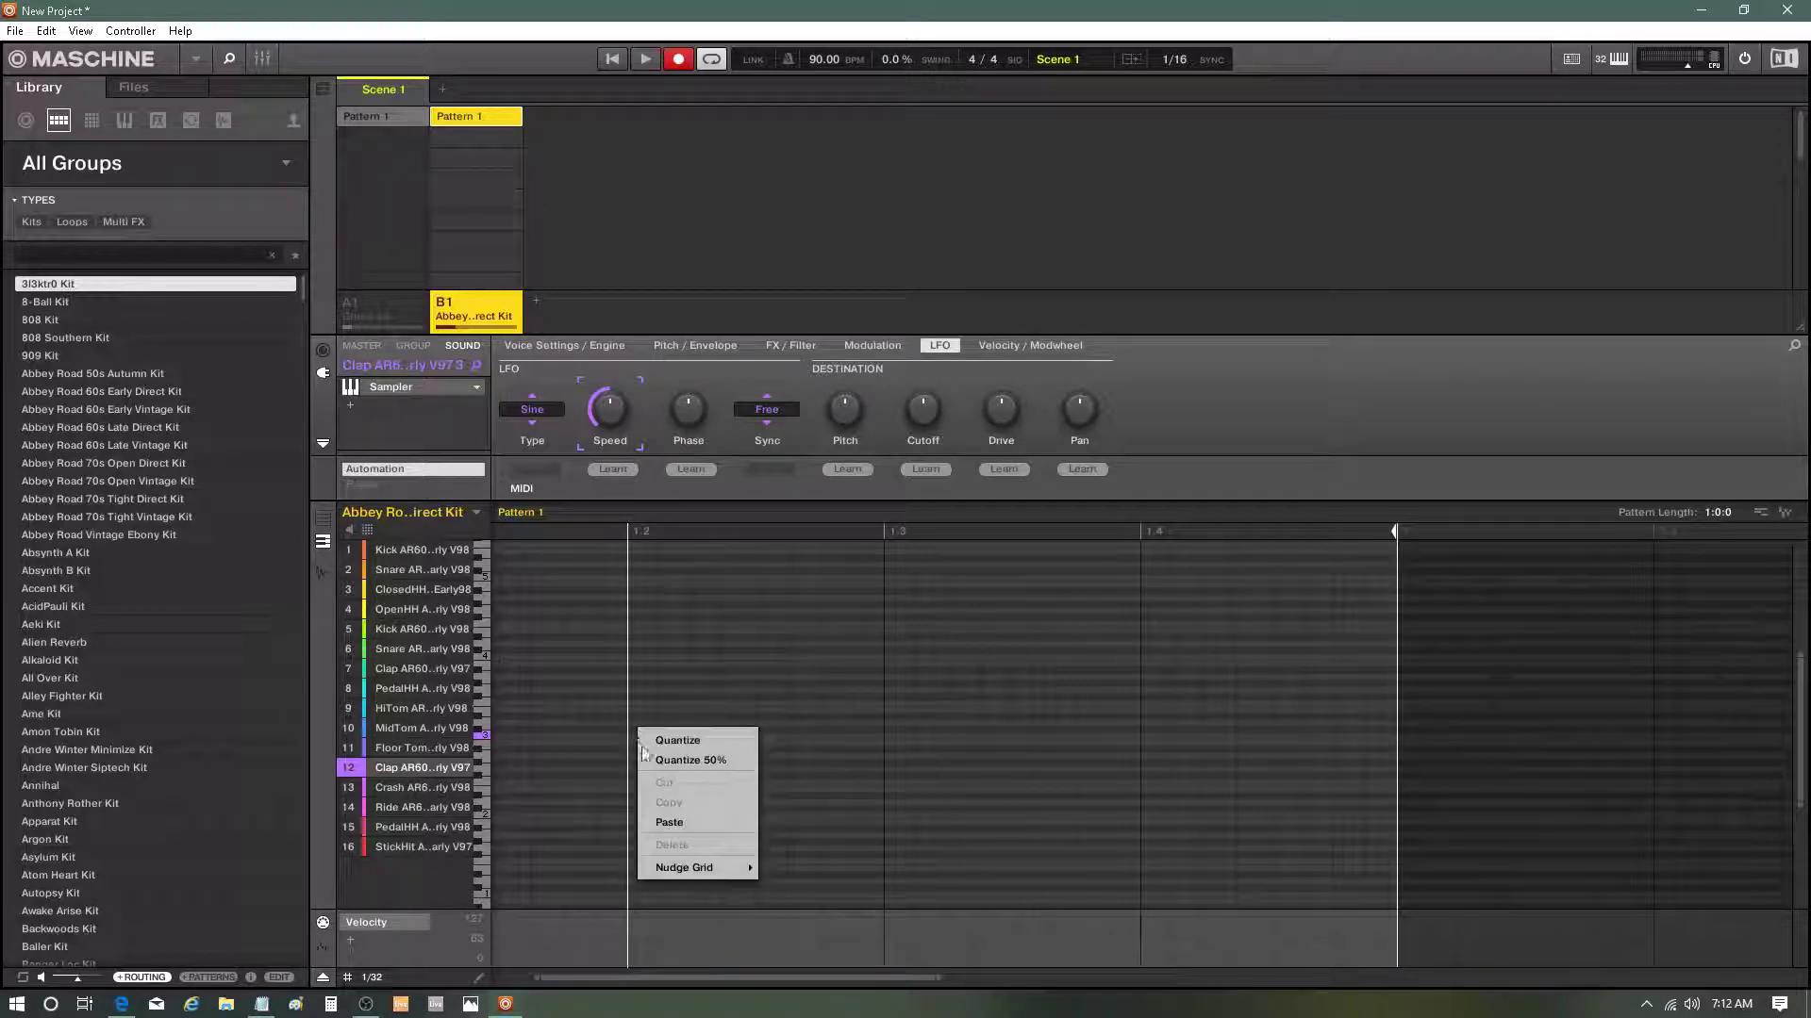
click(672, 822)
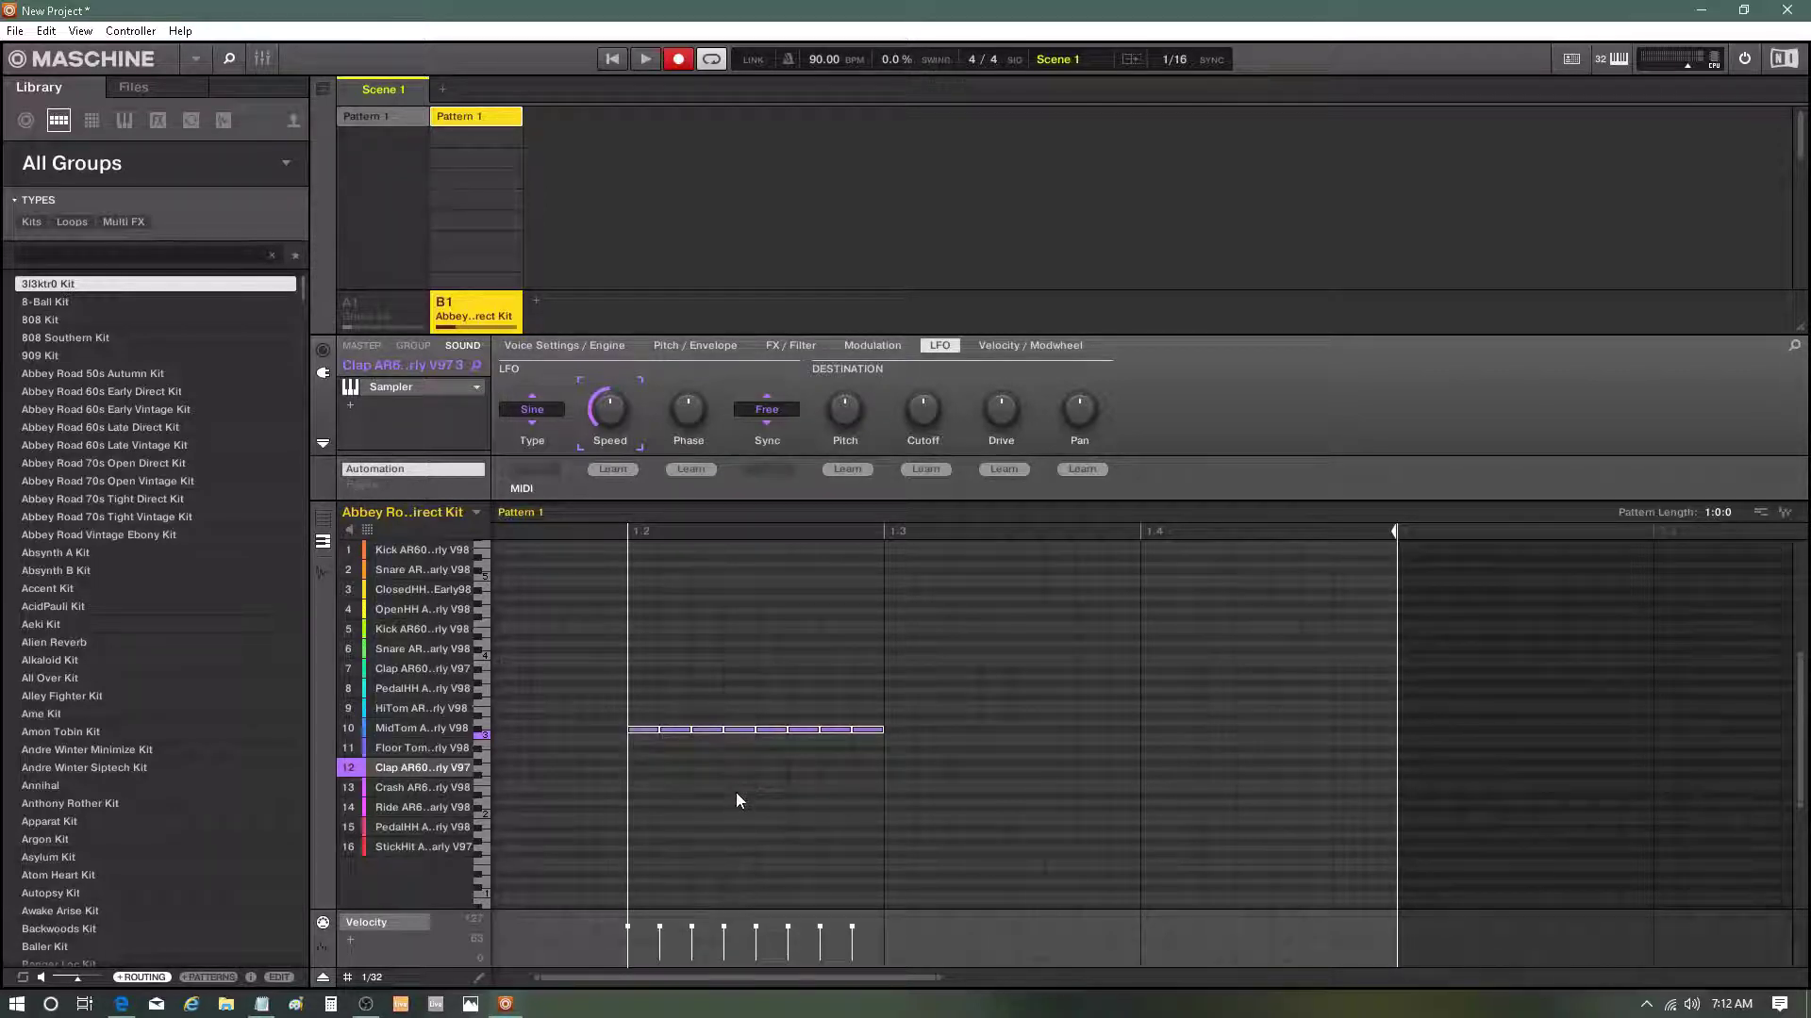
key(space)
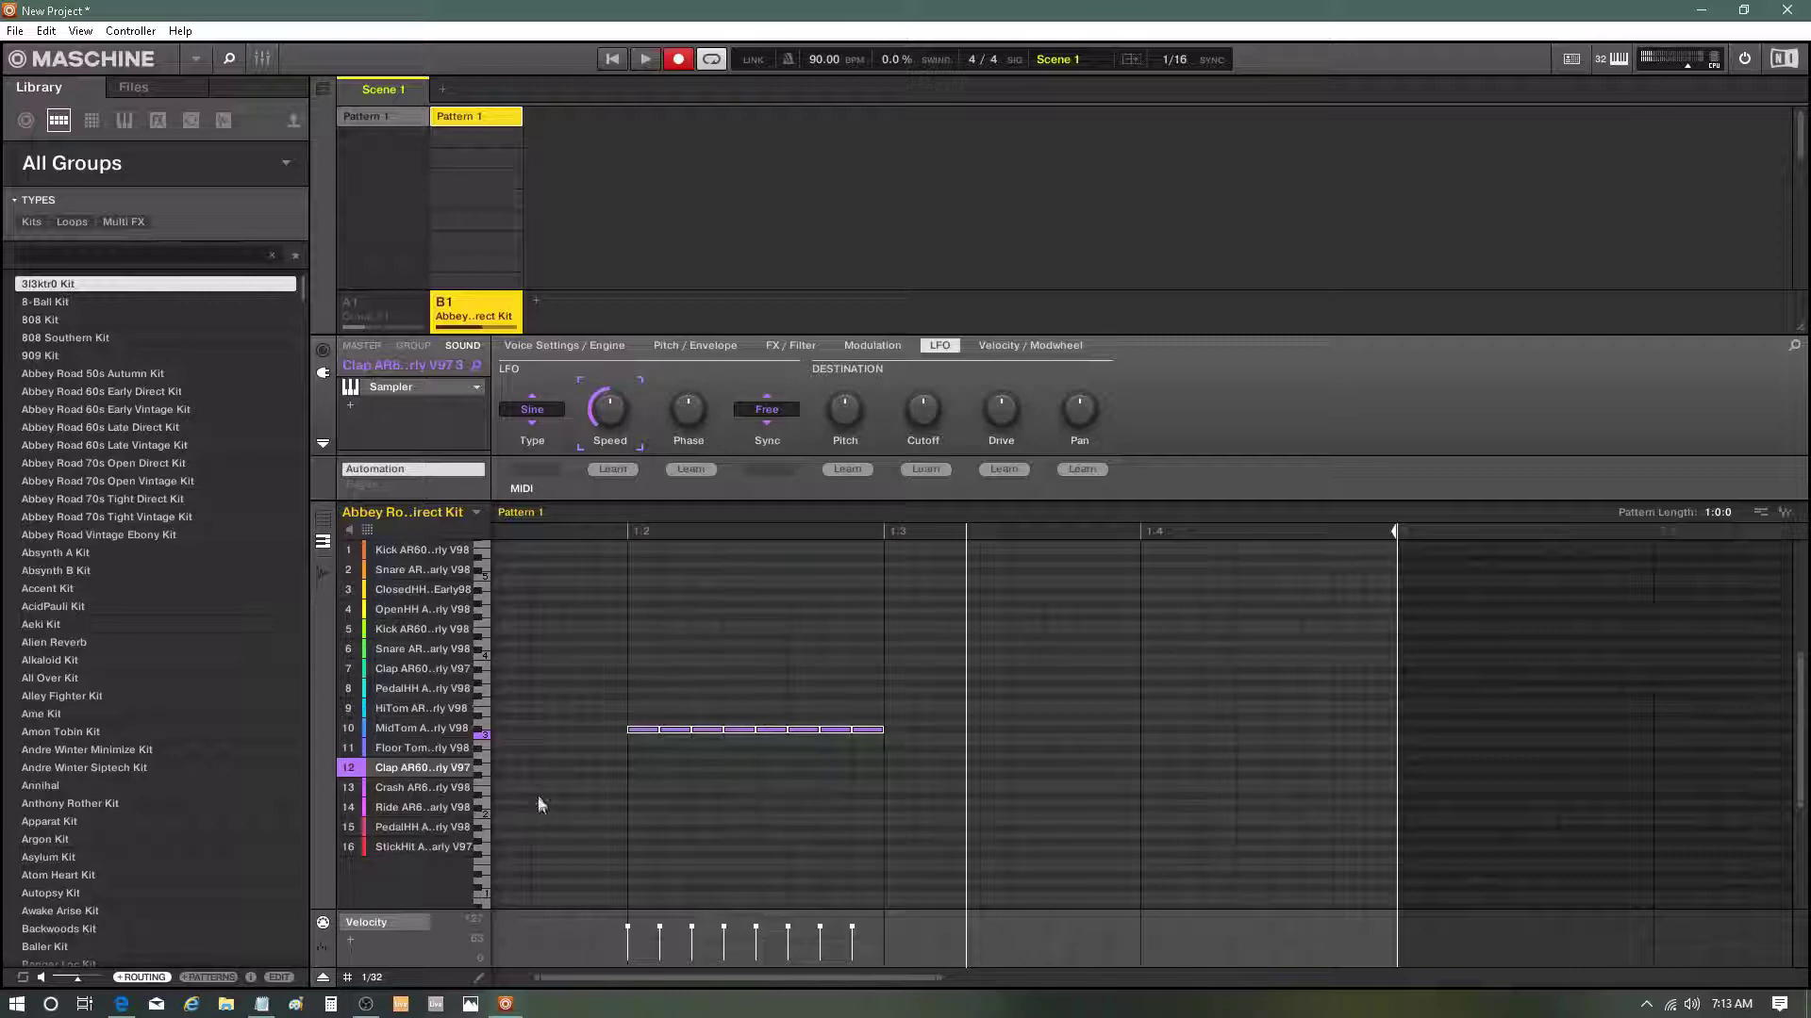
key(space)
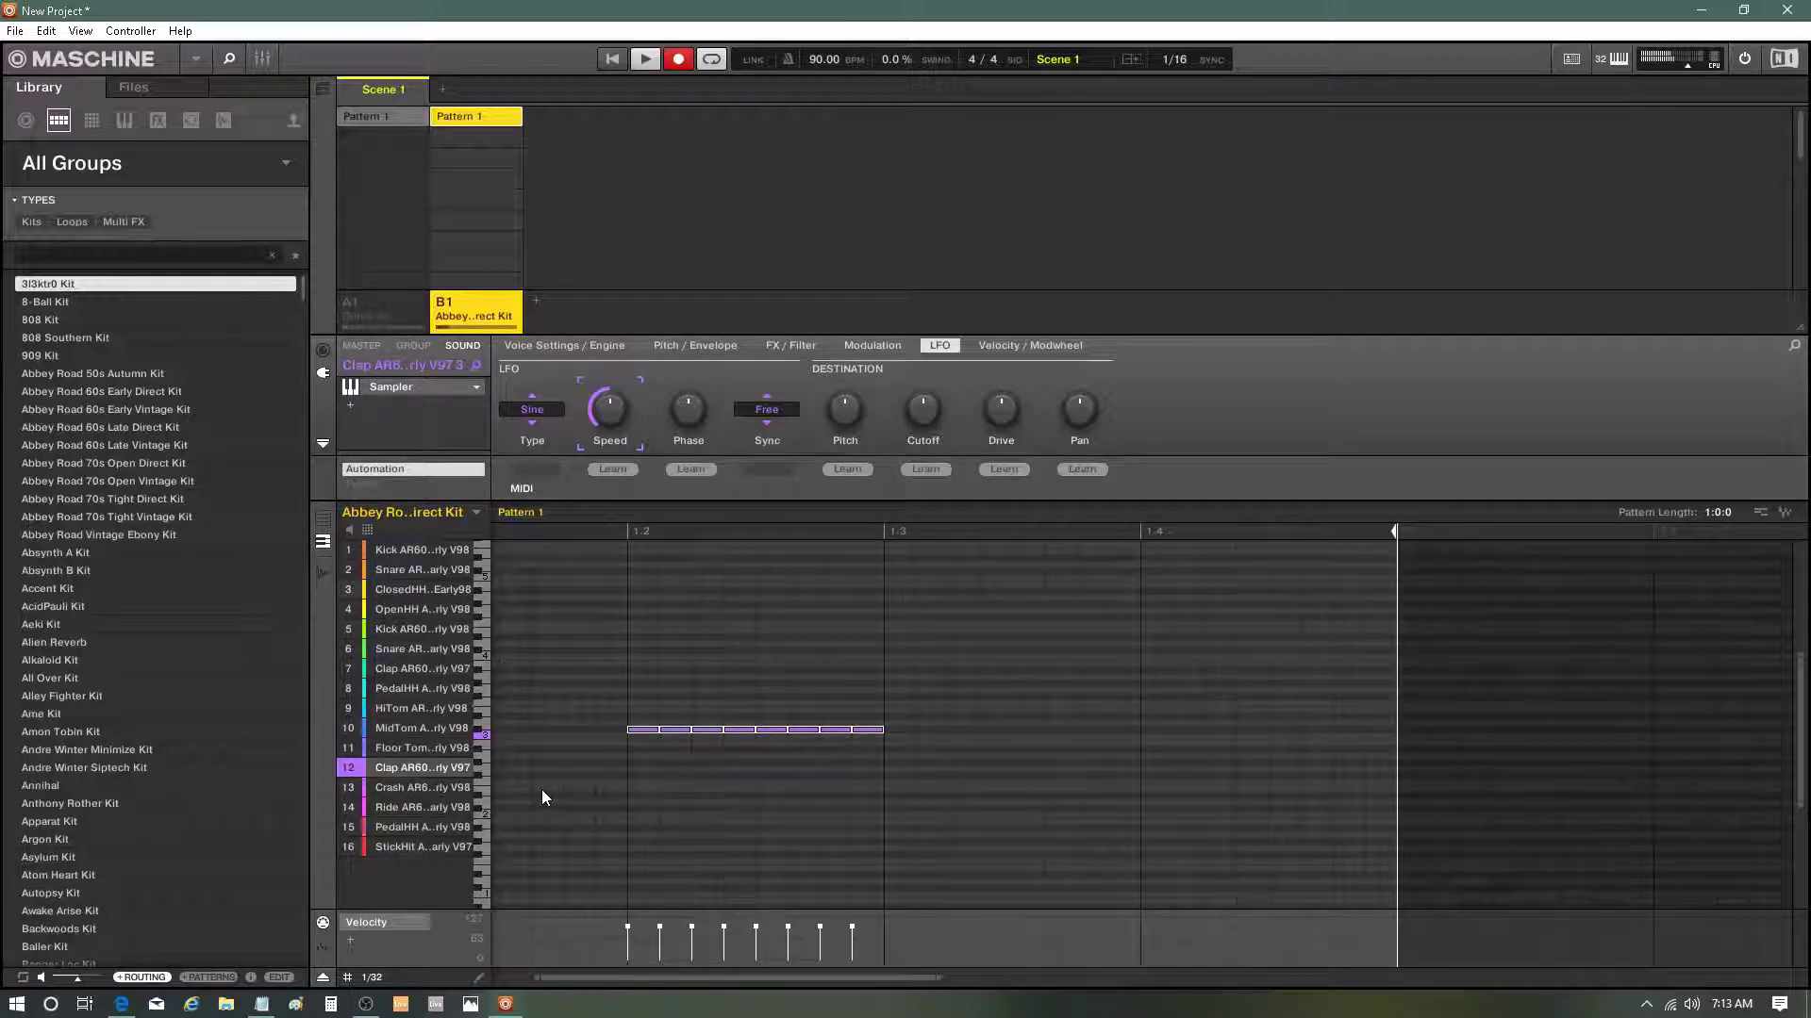
key(space)
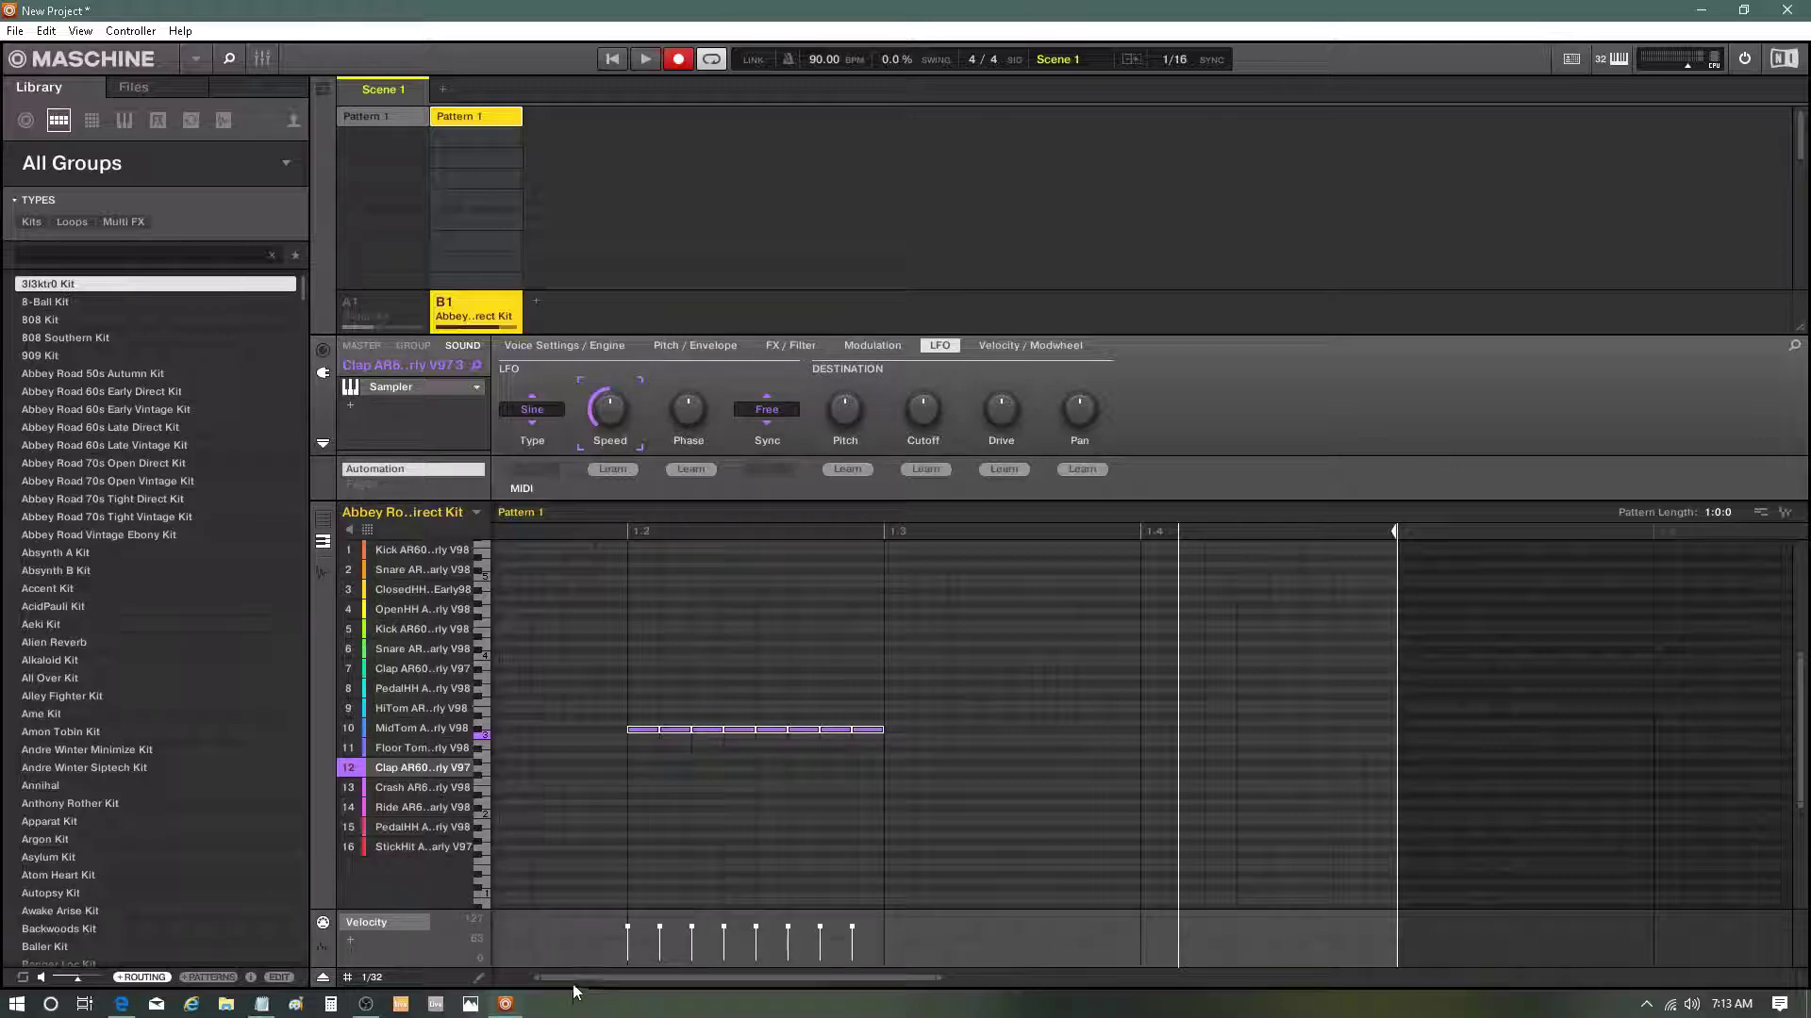
Zoom out the pattern editor over the clap roll and bring the OBS recorder forward.
mouse_move(575, 978)
mouse_down()
mouse_move(575, 999)
mouse_move(578, 981)
mouse_up()
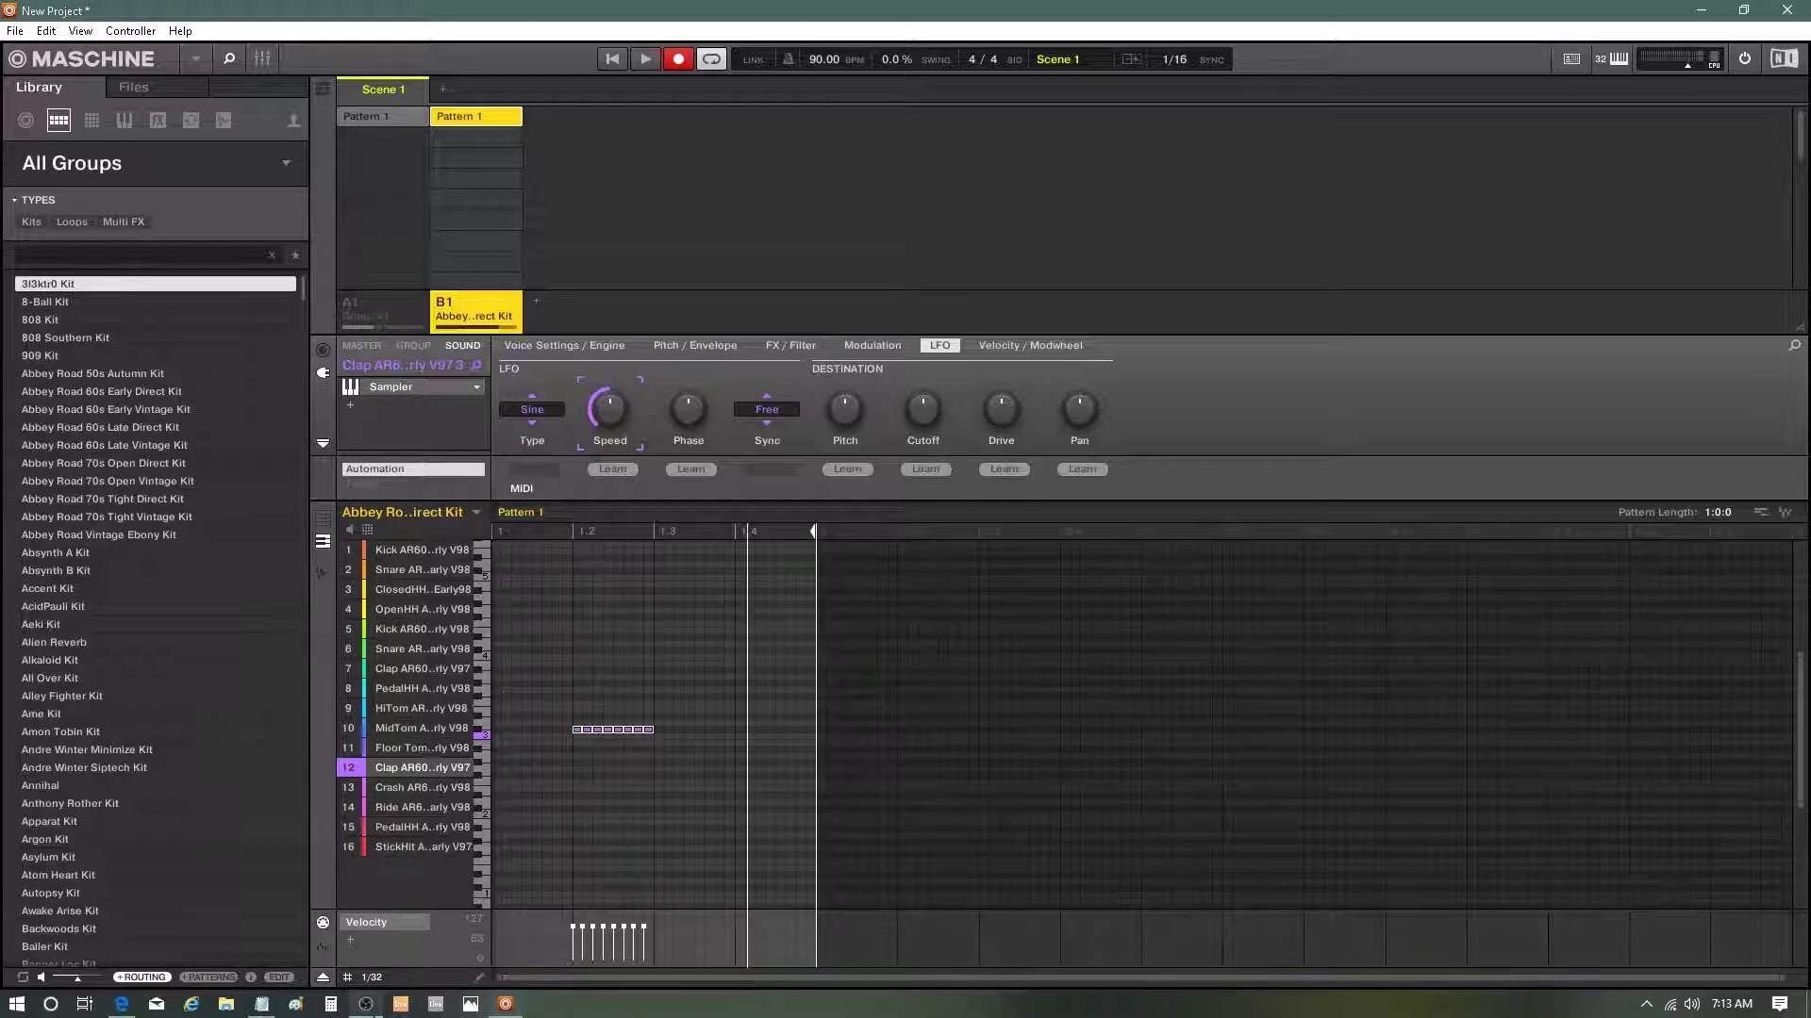
click(366, 1004)
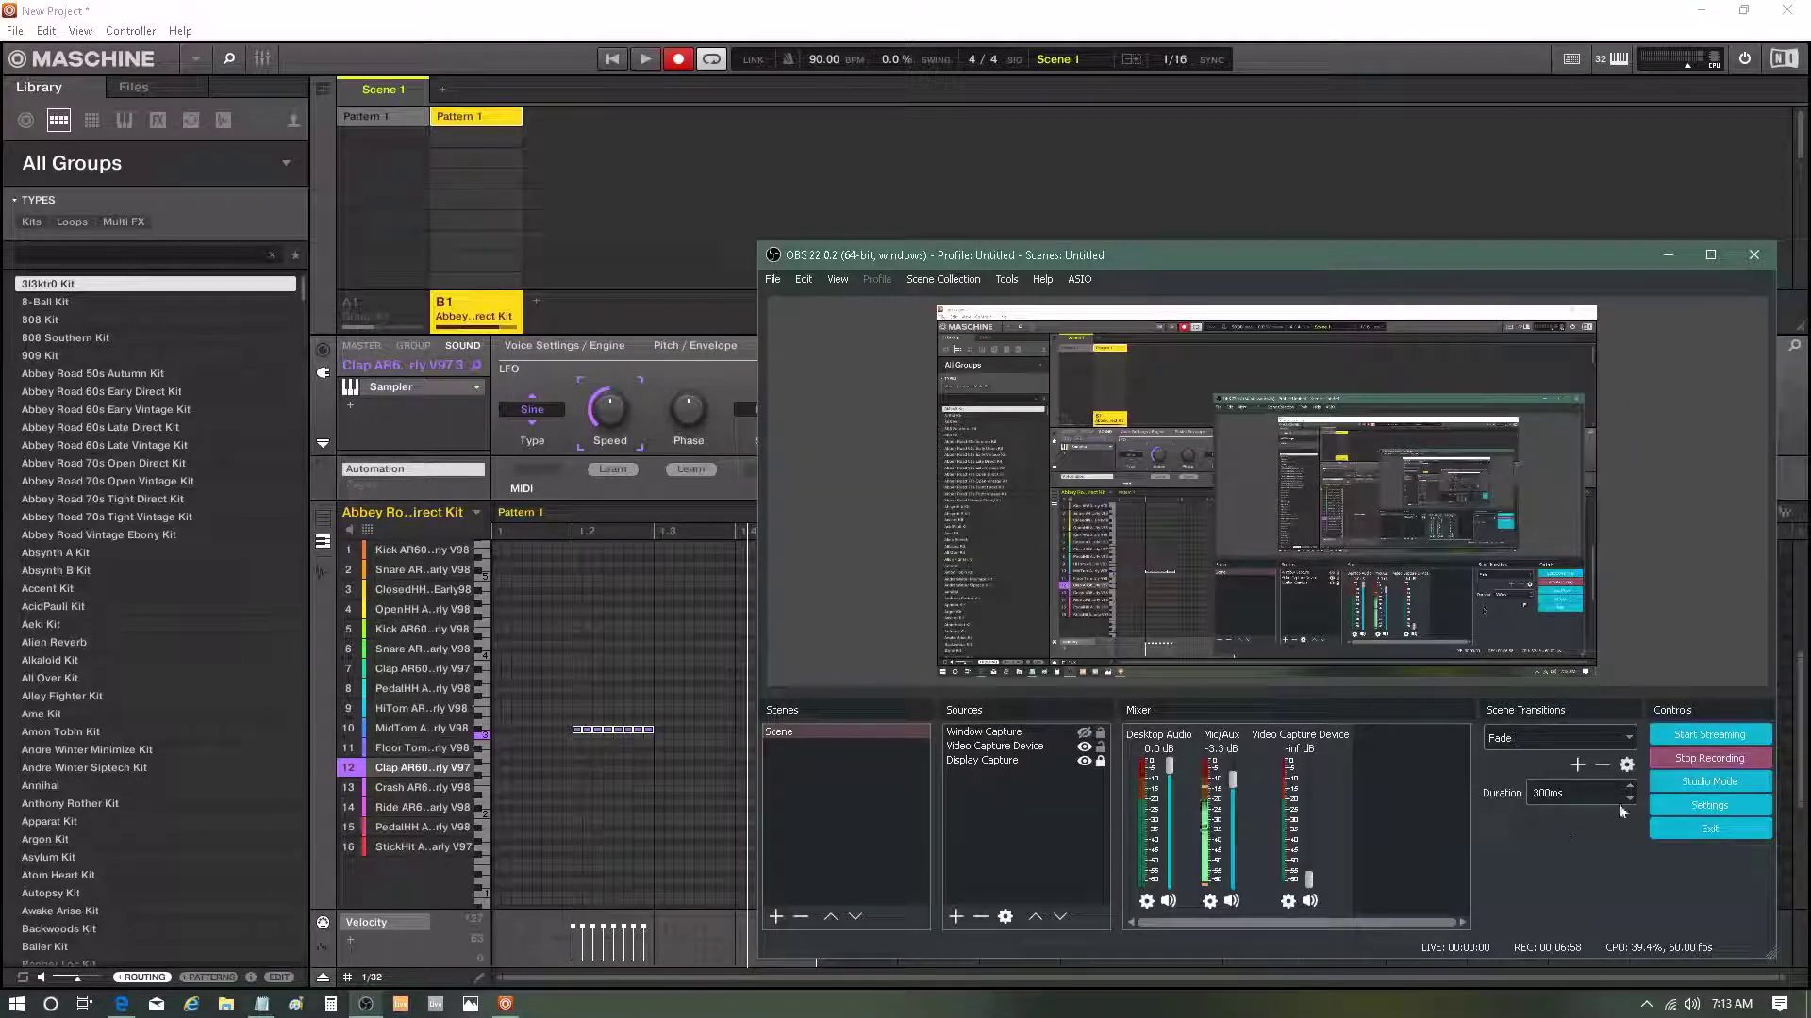